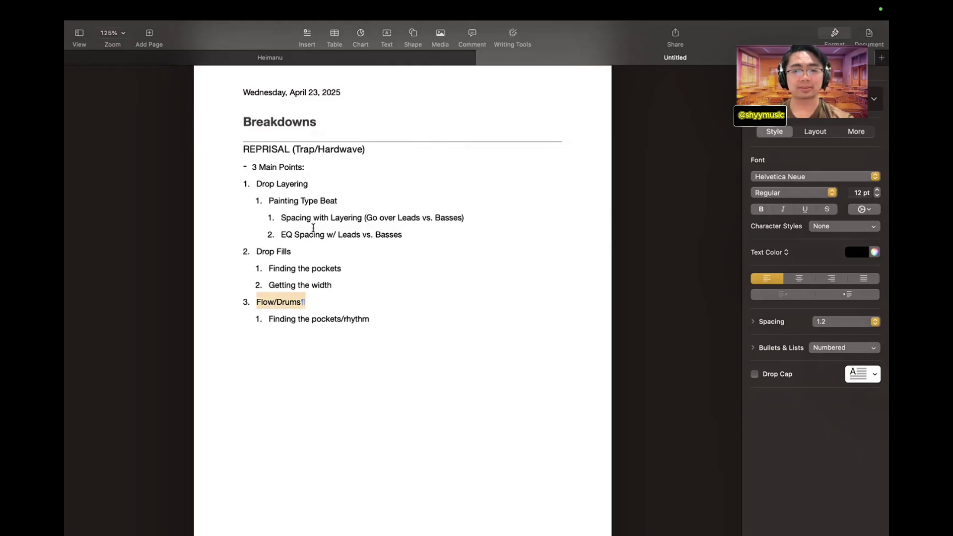
# Highlight the sub-points under Drop Fills and Flow/Drums in the breakdown notes to read through them
pyautogui.scroll(-2, 314, 227)
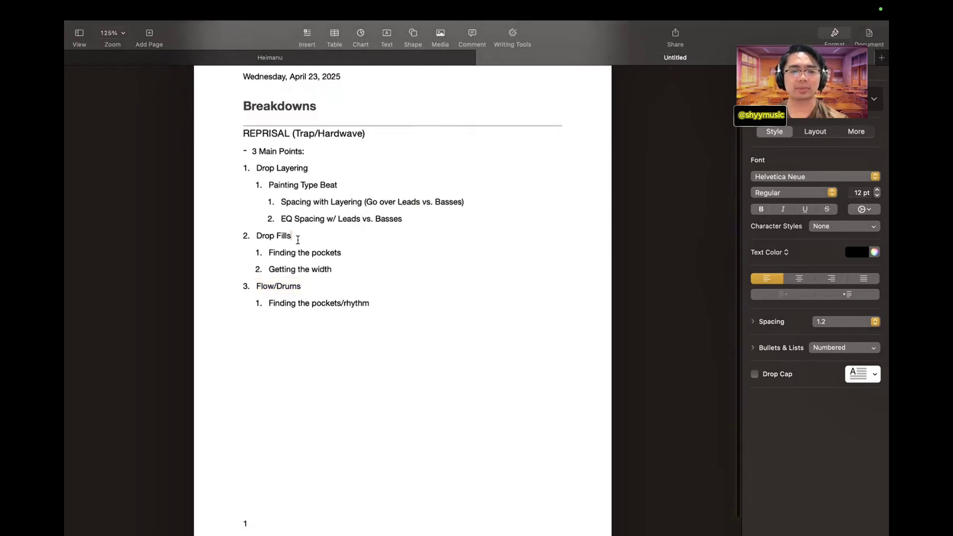
pyautogui.tripleClick(297, 256)
pyautogui.tripleClick(297, 271)
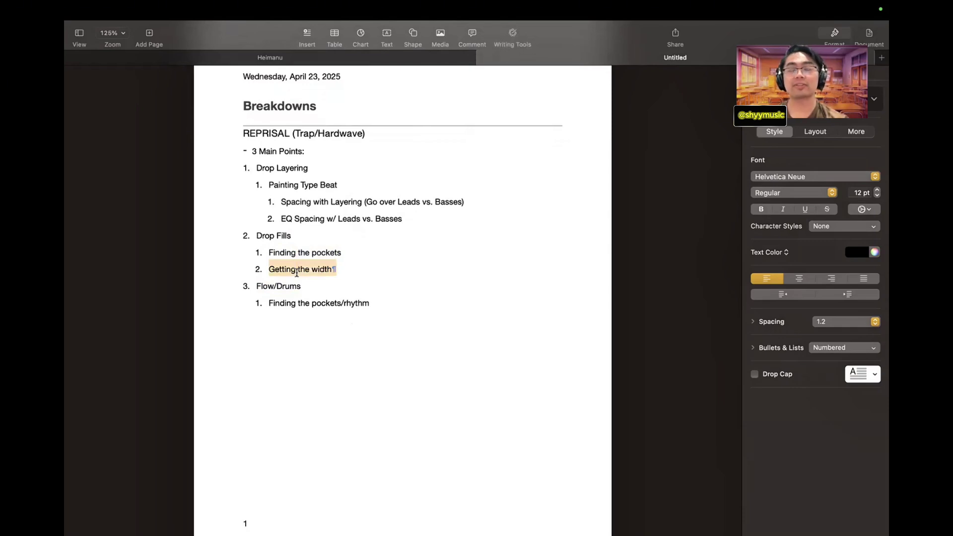
pyautogui.tripleClick(291, 303)
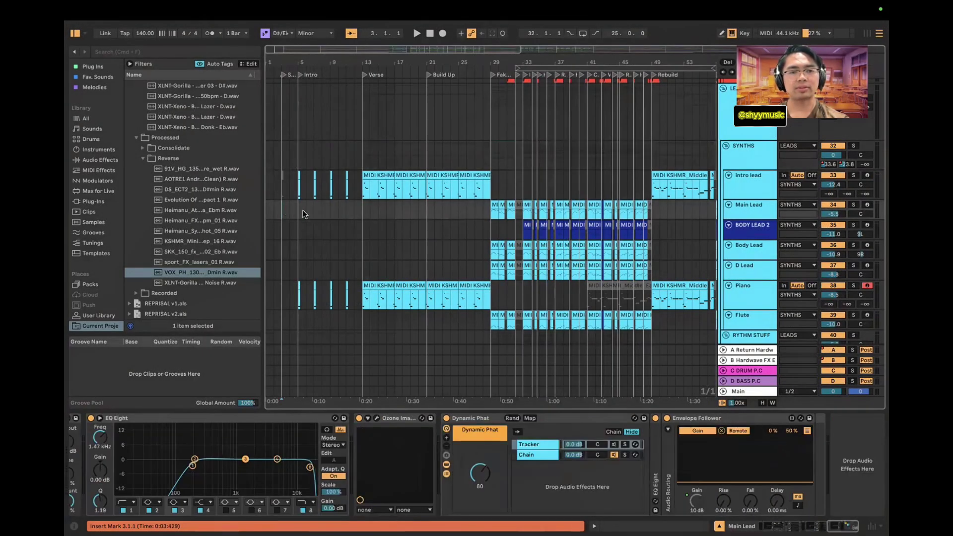
# Play the arrangement from bar 3 through the drop, displaying the SYNTHS group's device chain and following the lead clips
pyautogui.moveTo(307, 213); pyautogui.dragTo(487, 217)
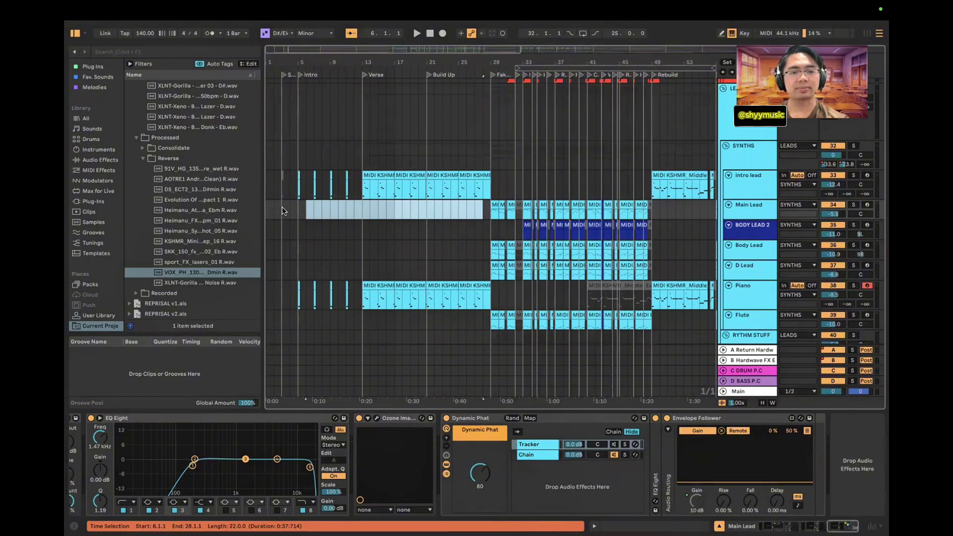
pyautogui.click(282, 208)
pyautogui.press('space')
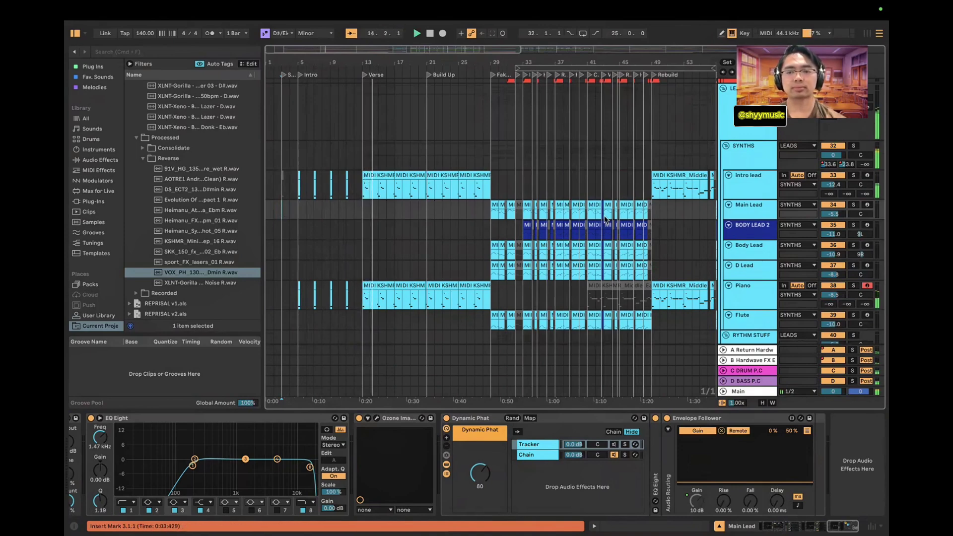
pyautogui.click(758, 211)
pyautogui.click(744, 158)
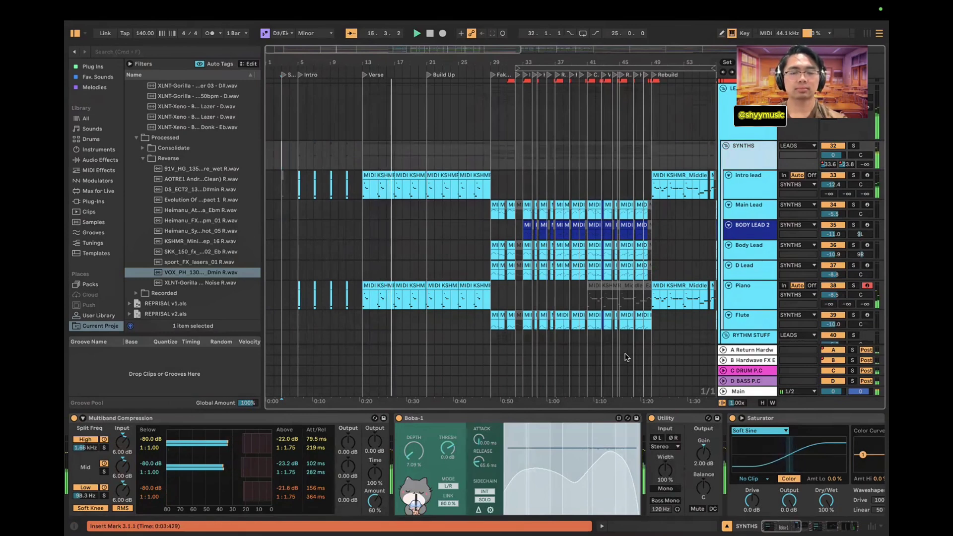
pyautogui.scroll(1, 678, 256)
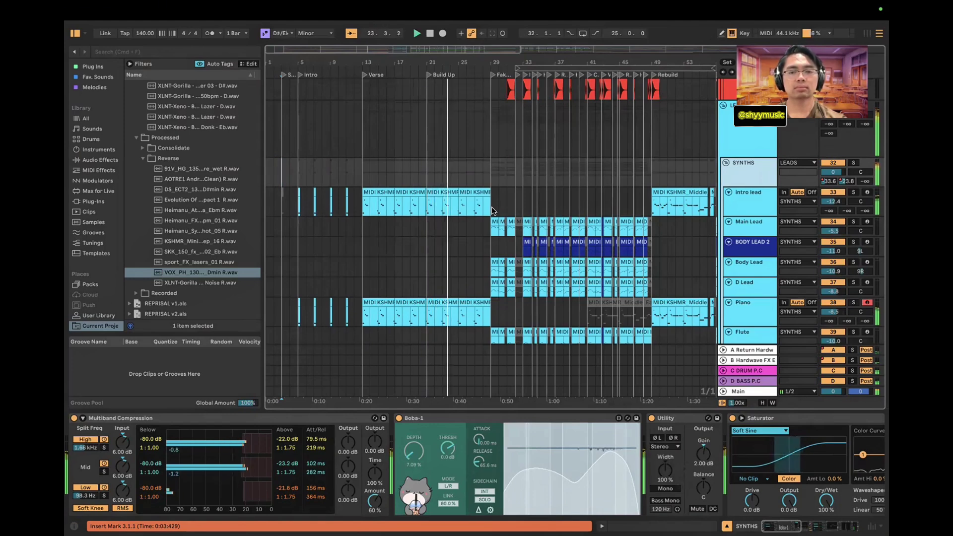
pyautogui.press('+')
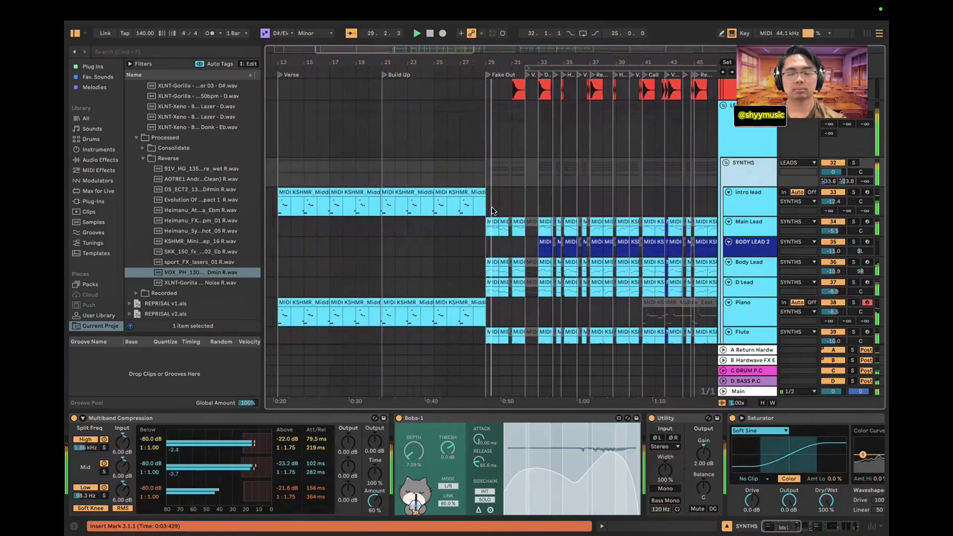
pyautogui.scroll(-1, 492, 207)
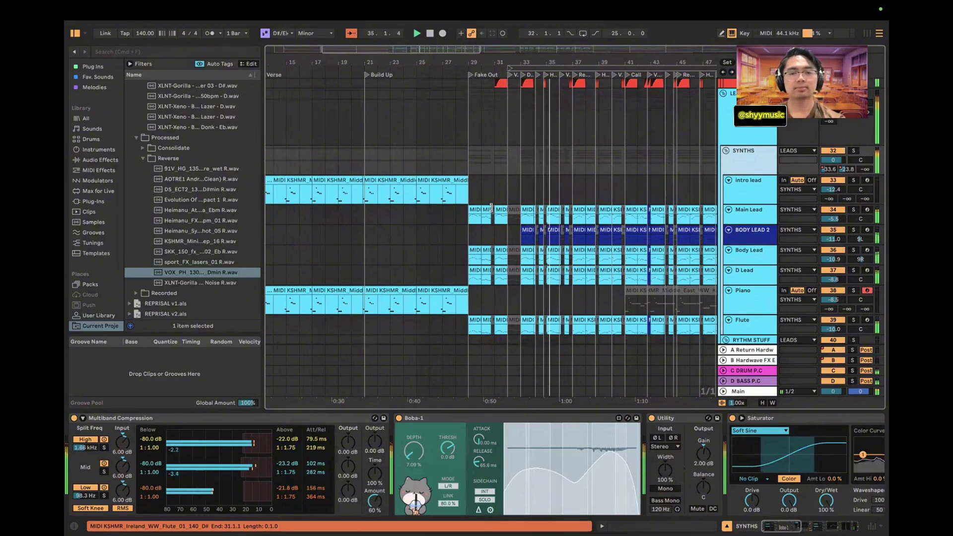
pyautogui.hscroll(3, 491, 208)
pyautogui.scroll(-1, 491, 207)
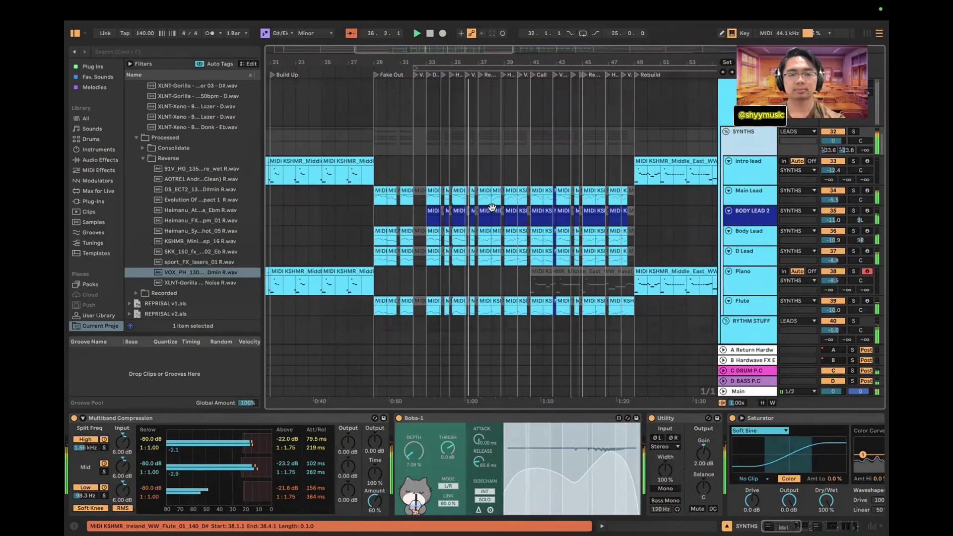
pyautogui.hscroll(1, 492, 208)
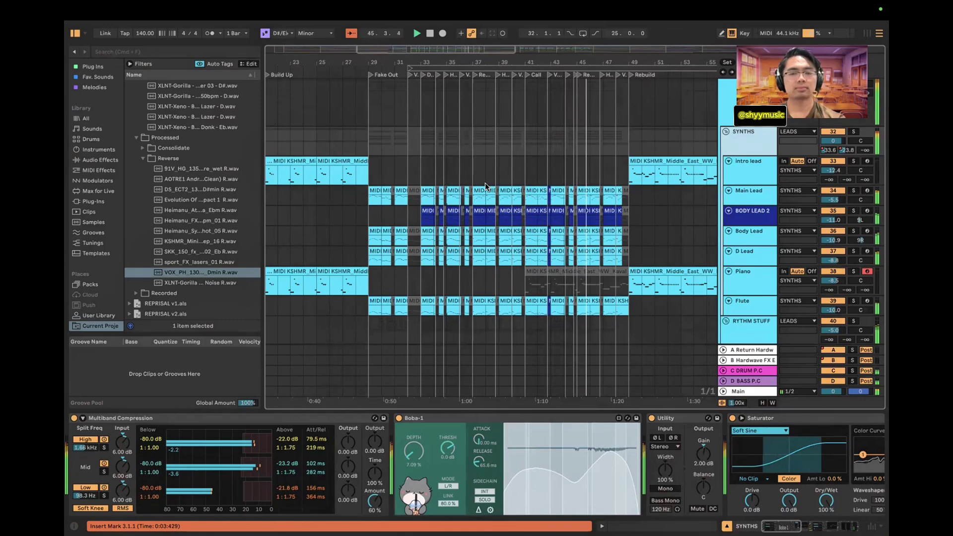
# Solo the SYNTHS group and play it from the start of the drop at bar 33
pyautogui.click(419, 180)
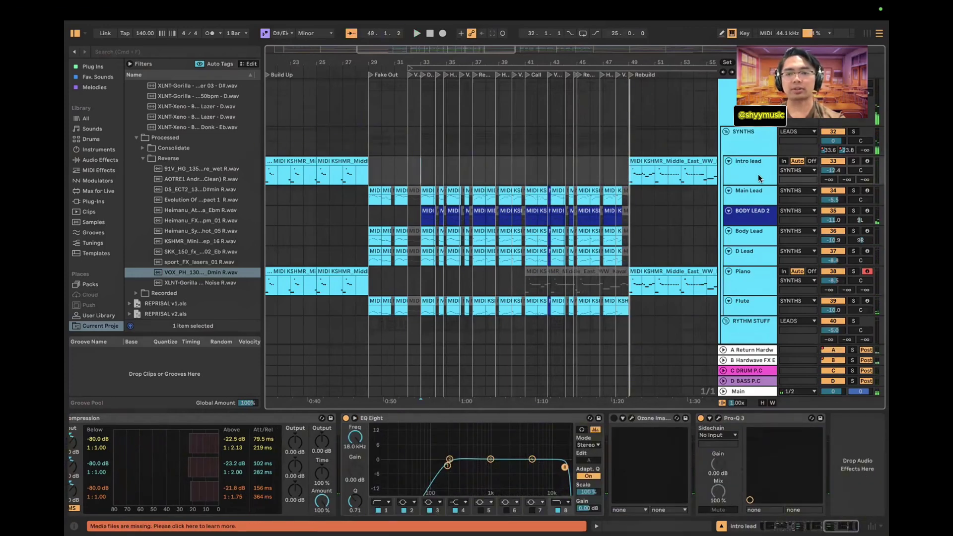
pyautogui.click(756, 152)
pyautogui.scroll(1, 774, 171)
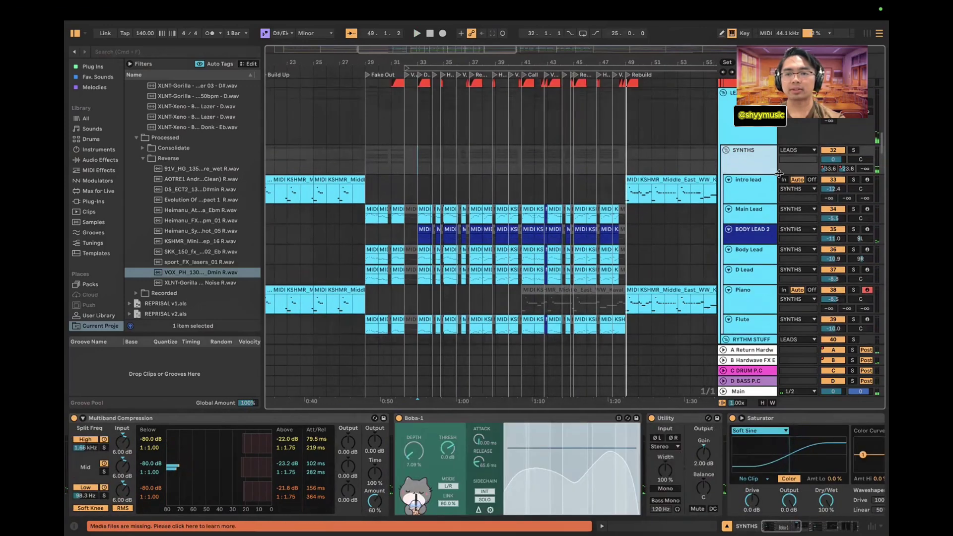
pyautogui.scroll(1, 783, 174)
pyautogui.scroll(-4, 851, 211)
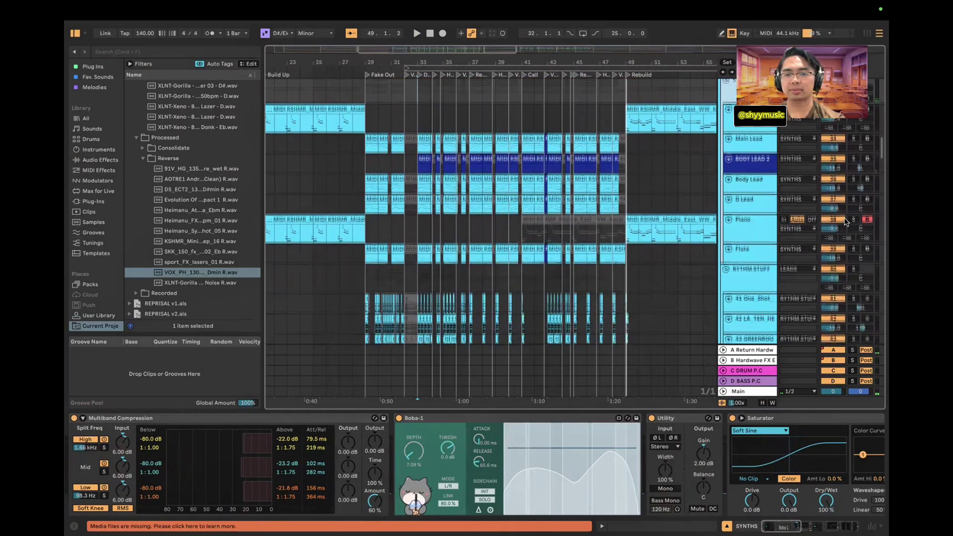
pyautogui.scroll(3, 849, 215)
pyautogui.click(854, 145)
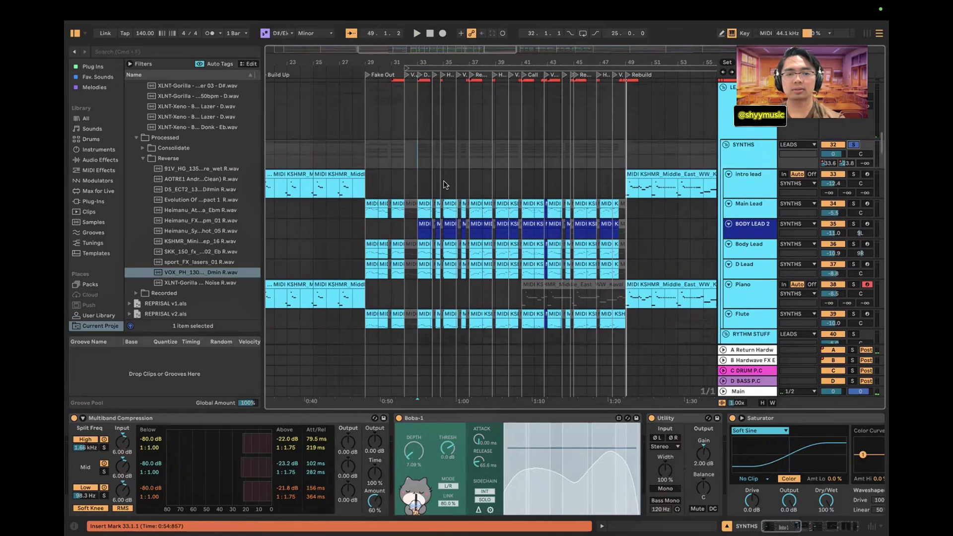
pyautogui.click(420, 189)
pyautogui.press('space')
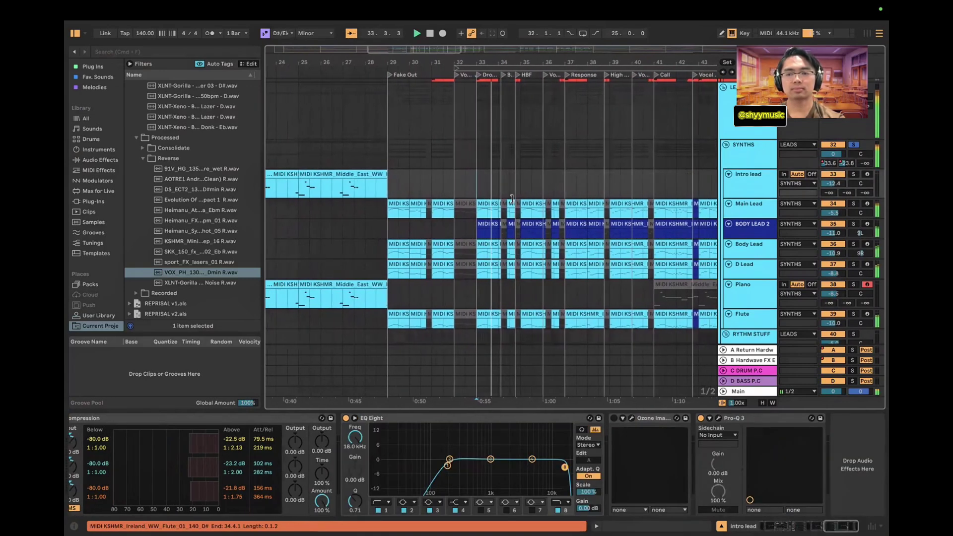
# Inspect the Main Lead track's device chain, including its Serum, EQ Eight, Reverb and OTT devices
pyautogui.click(744, 217)
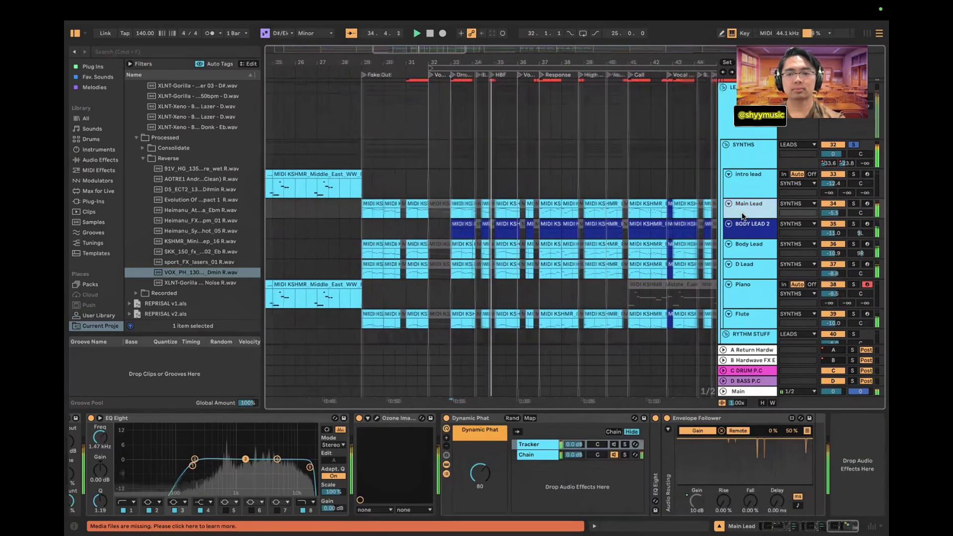
pyautogui.hscroll(-3, 432, 446)
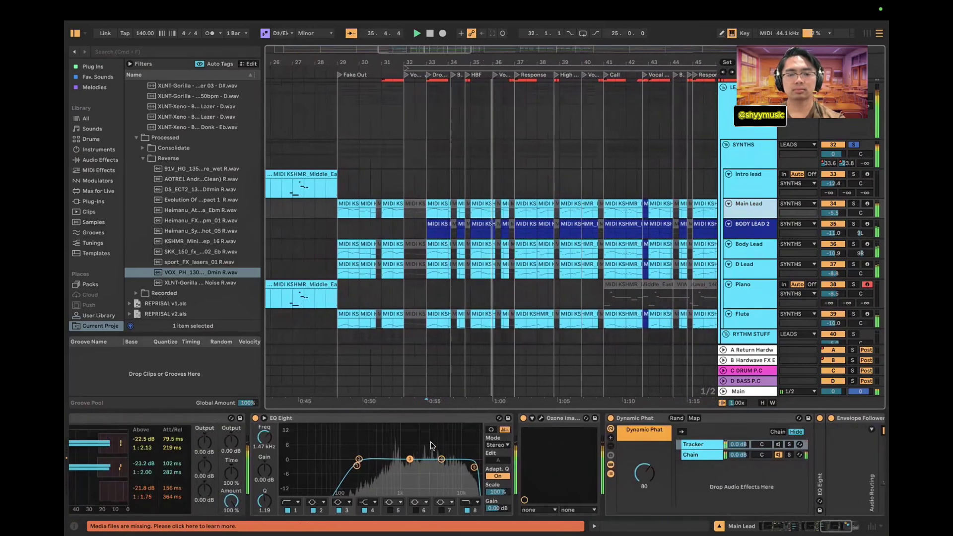
pyautogui.hscroll(-10, 430, 445)
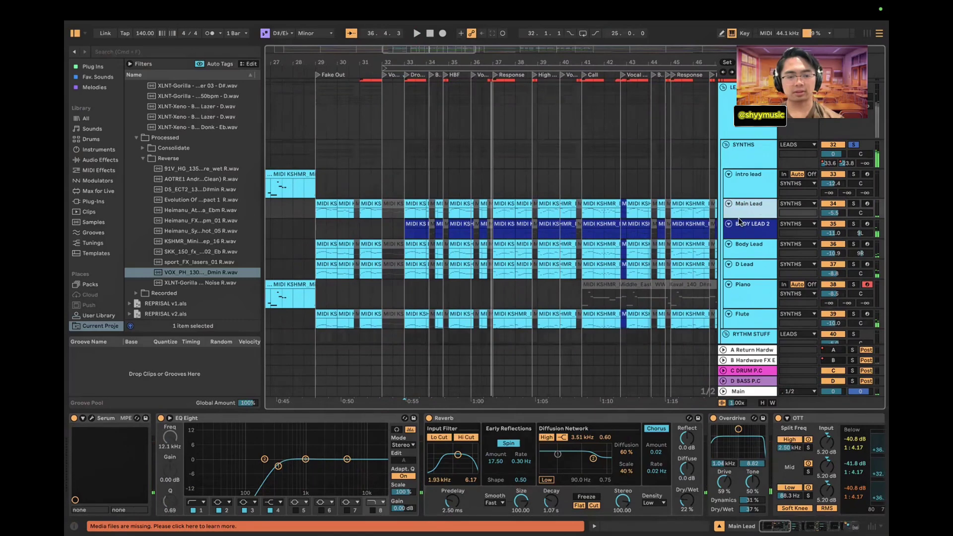
pyautogui.hscroll(10, 556, 457)
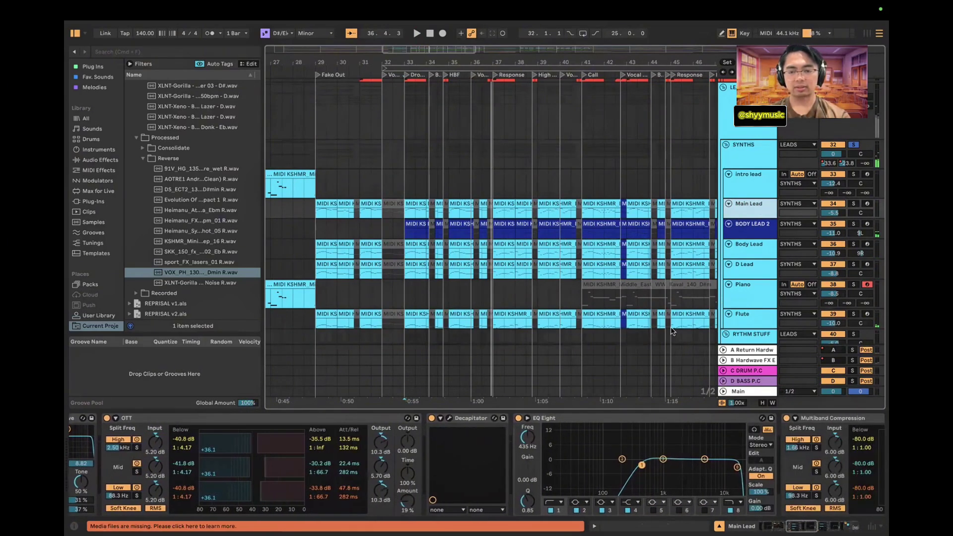
# Inspect the BODY LEAD 2 track's device chain, from Serum through the later EQ Eight and Multiband Compression
pyautogui.click(753, 226)
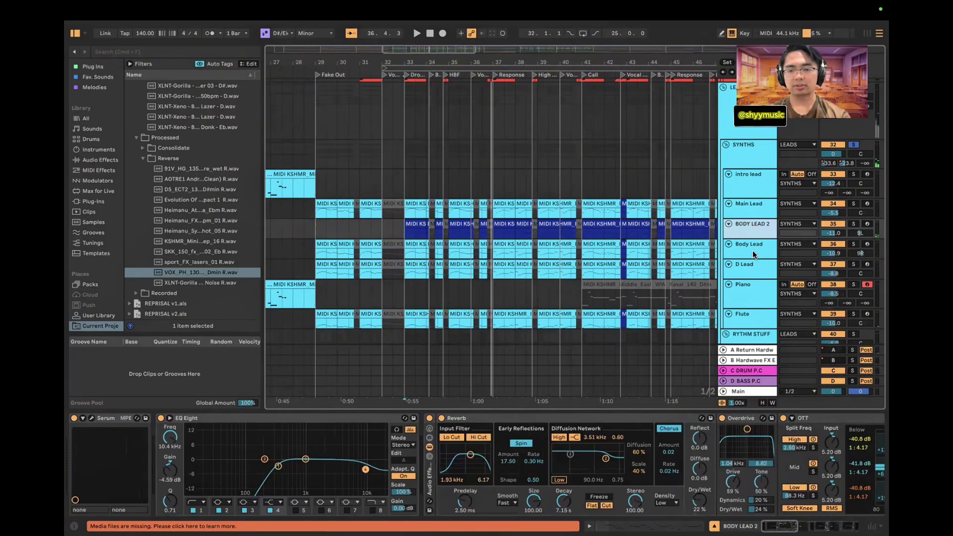
pyautogui.hscroll(10, 534, 444)
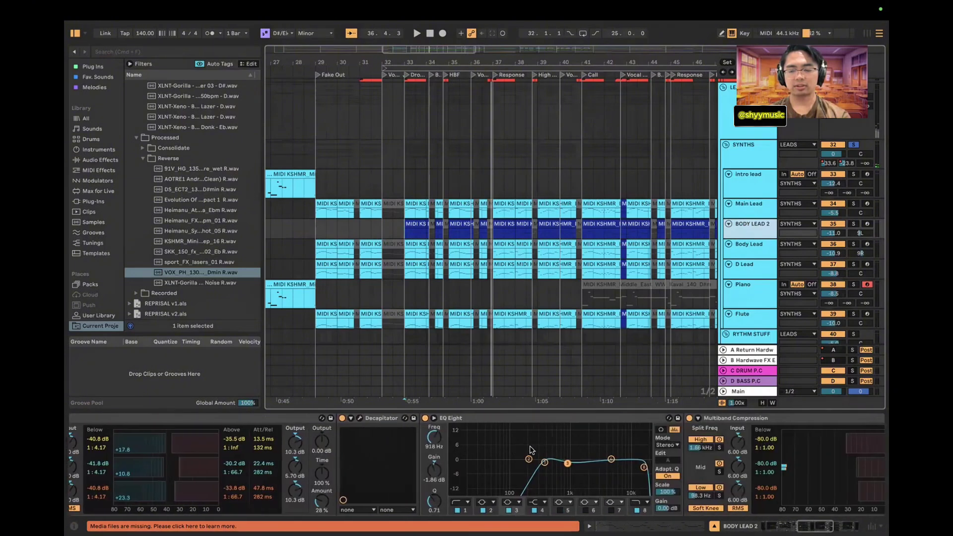
pyautogui.hscroll(3, 533, 447)
# Solo the Main Lead track and play it from Drop A at bar 33
pyautogui.moveTo(405, 62); pyautogui.dragTo(496, 216)
pyautogui.click(492, 225)
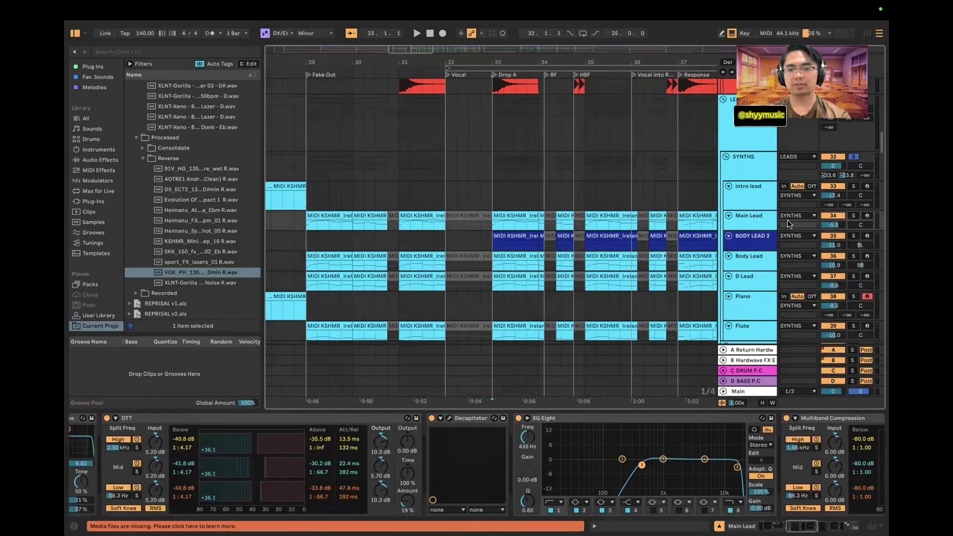
pyautogui.click(854, 216)
pyautogui.press('space')
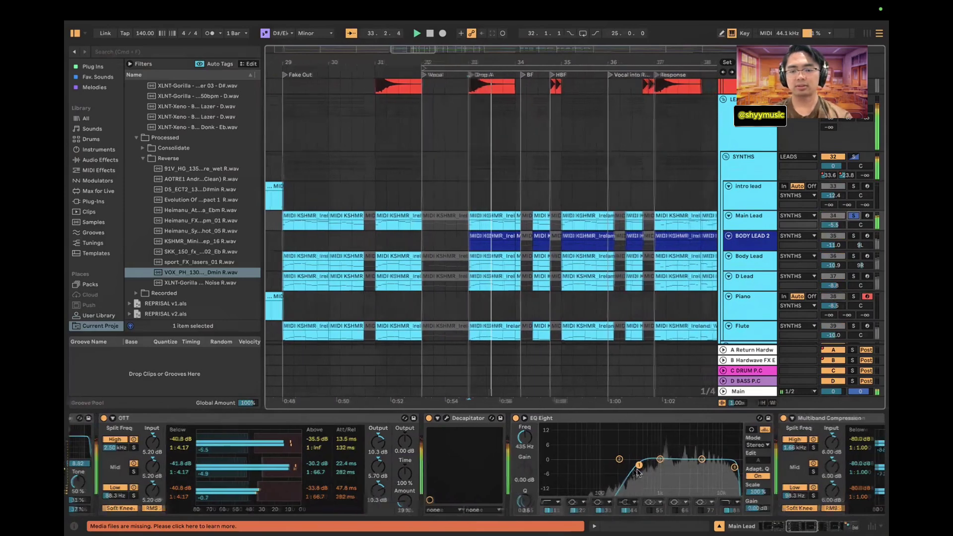
# Examine the Main Lead's effects along the chain, from the EQ Eight and Dynamic Phat devices back to OTT and Reverb
pyautogui.hscroll(10, 637, 473)
pyautogui.hscroll(10, 638, 473)
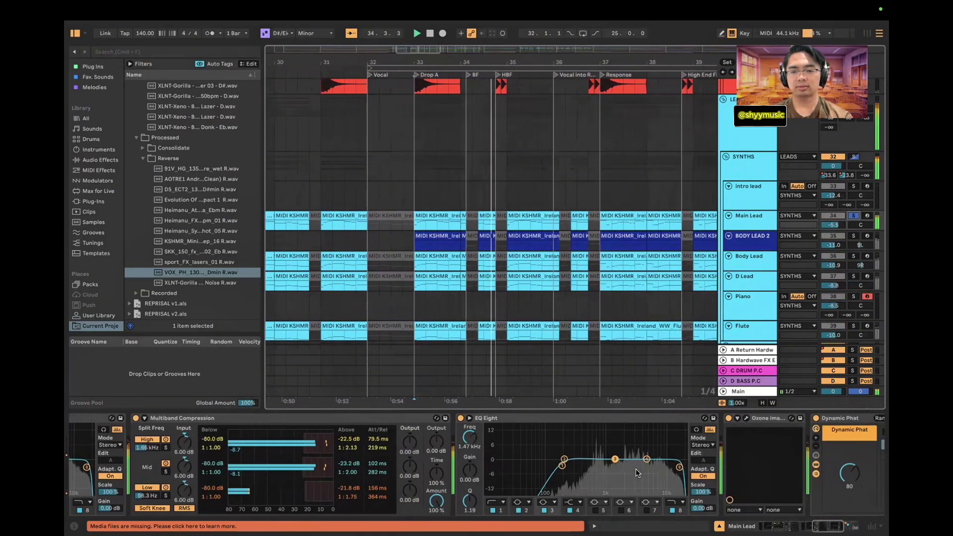
pyautogui.hscroll(10, 711, 434)
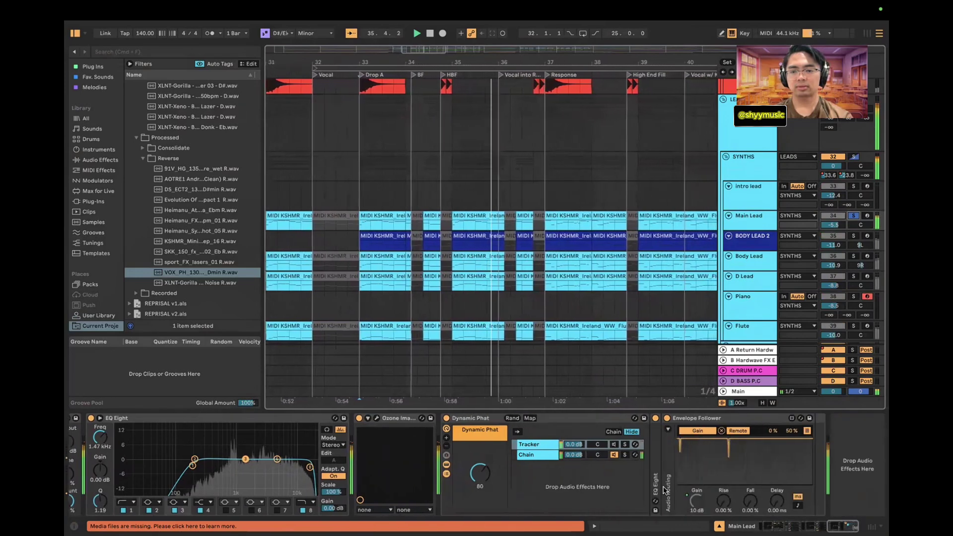
pyautogui.hscroll(-10, 666, 491)
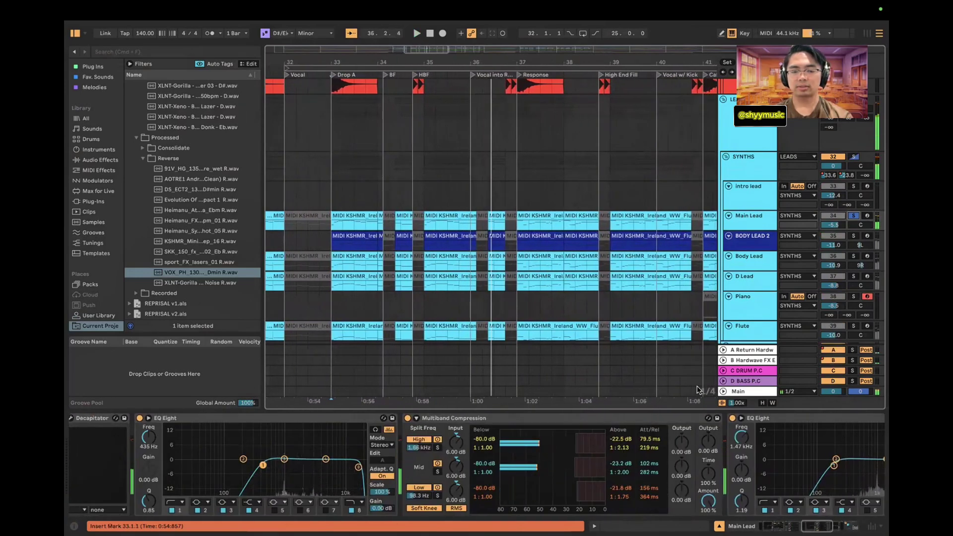
pyautogui.hscroll(5, 723, 452)
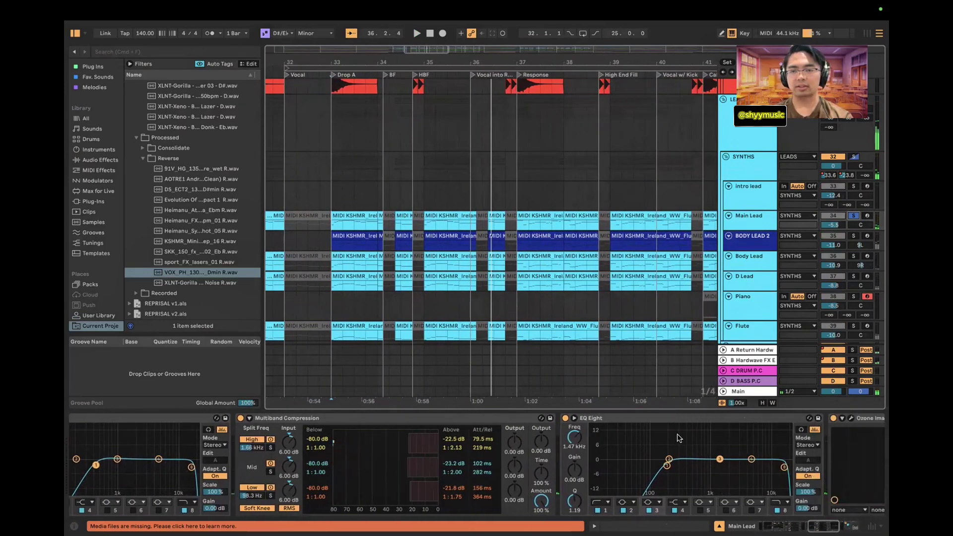
pyautogui.hscroll(-10, 596, 461)
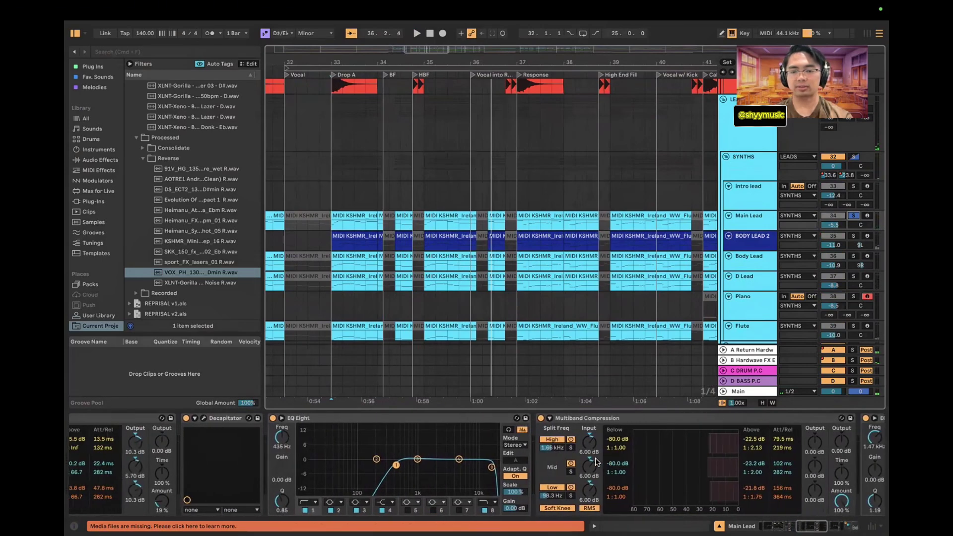
pyautogui.hscroll(-2, 597, 462)
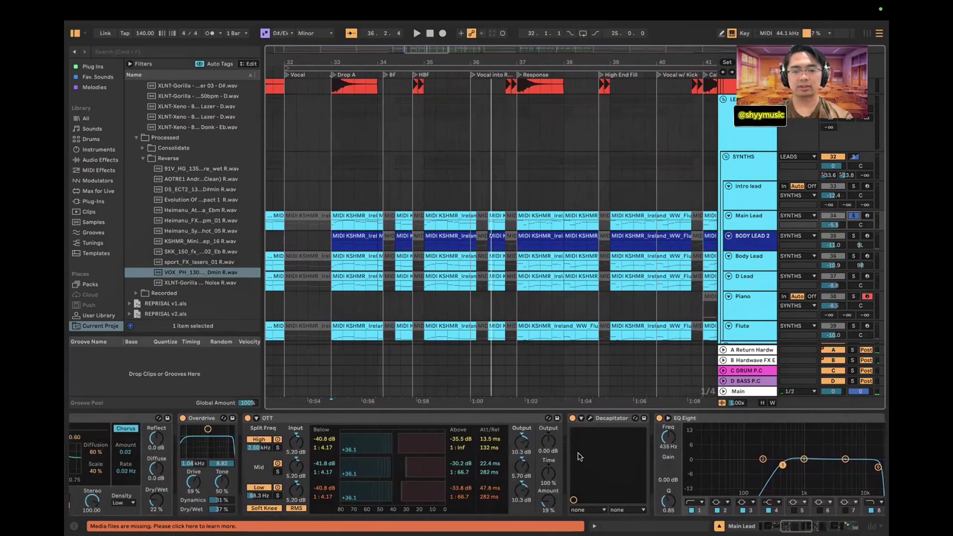
pyautogui.hscroll(-5, 452, 472)
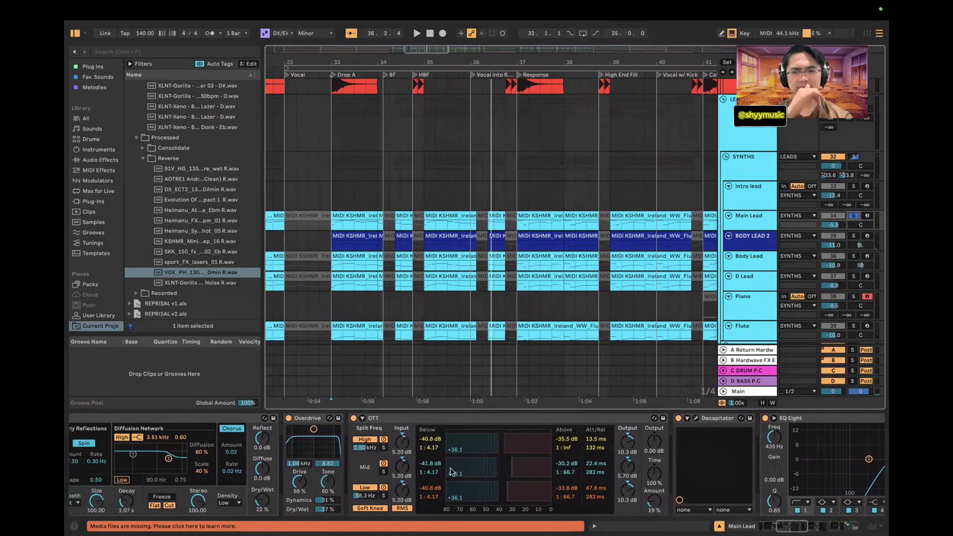
pyautogui.hscroll(-1, 452, 471)
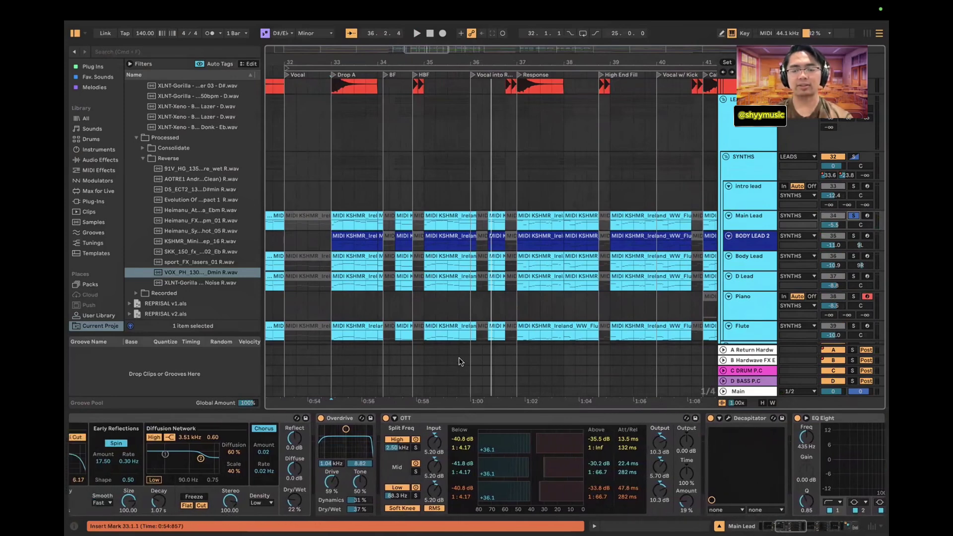
pyautogui.hscroll(-1, 426, 462)
pyautogui.hscroll(-3, 494, 277)
# Move the solo from Main Lead to BODY LEAD 2 and play it from bar 33
pyautogui.scroll(1, 467, 266)
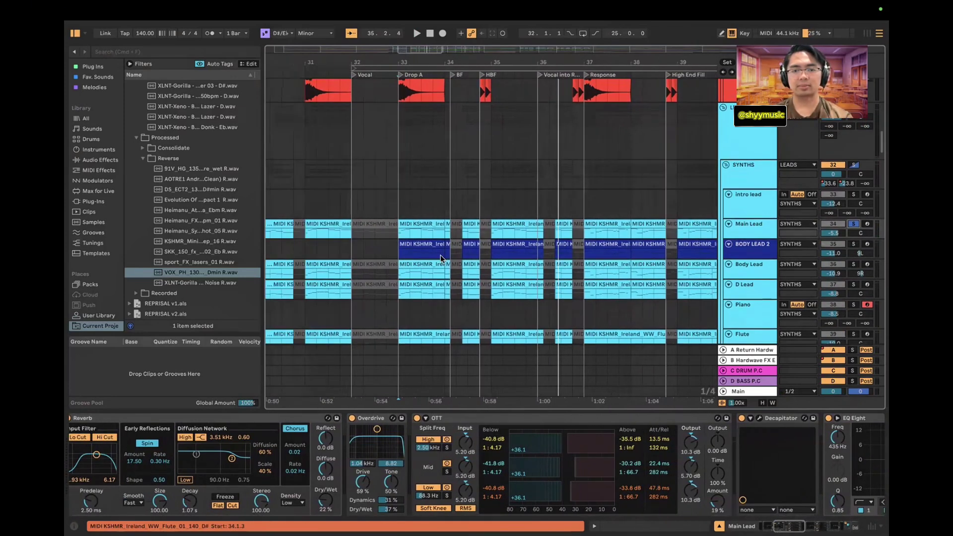
pyautogui.click(415, 249)
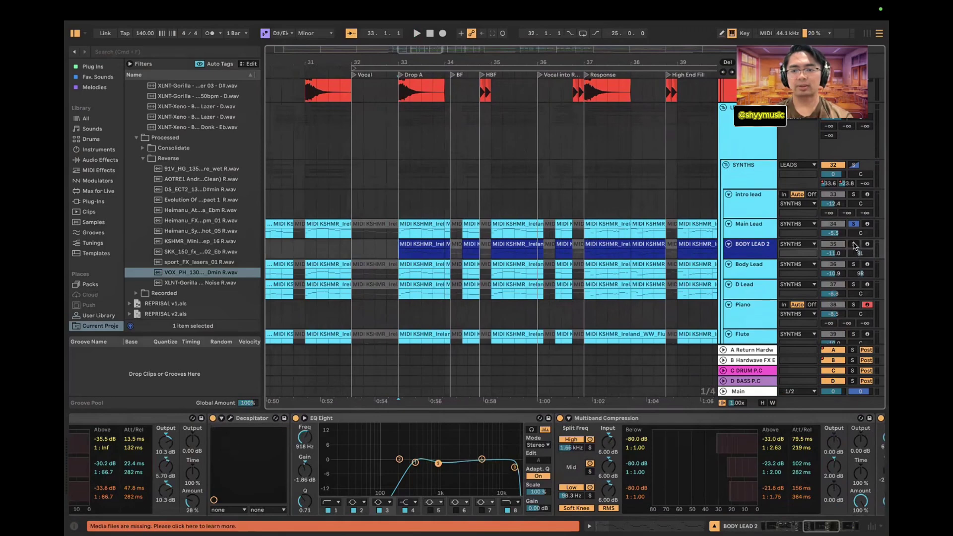
pyautogui.press('space')
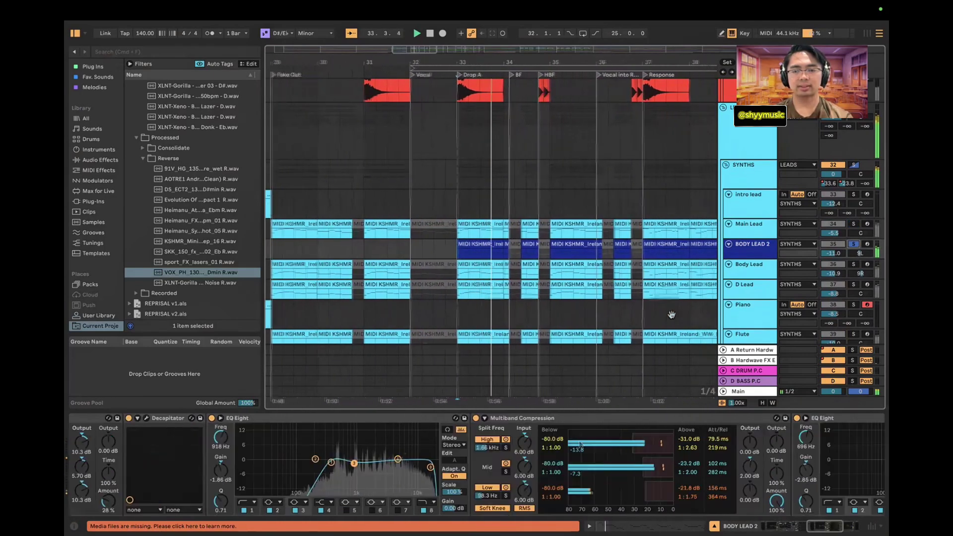
# Inspect BODY LEAD 2's Multiband Compression and the 4 kHz band of its final EQ Eight, then replay the track
pyautogui.hscroll(3, 642, 437)
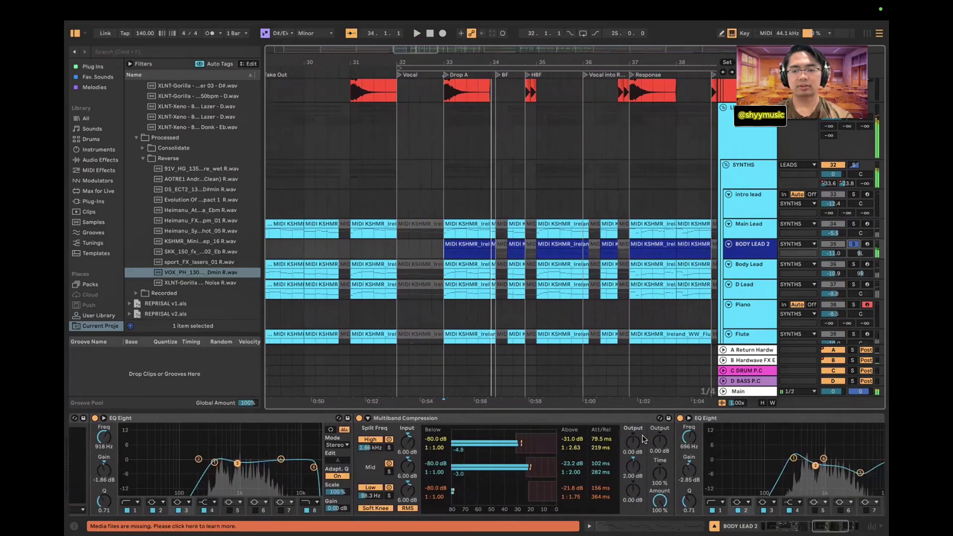
pyautogui.hscroll(2, 681, 475)
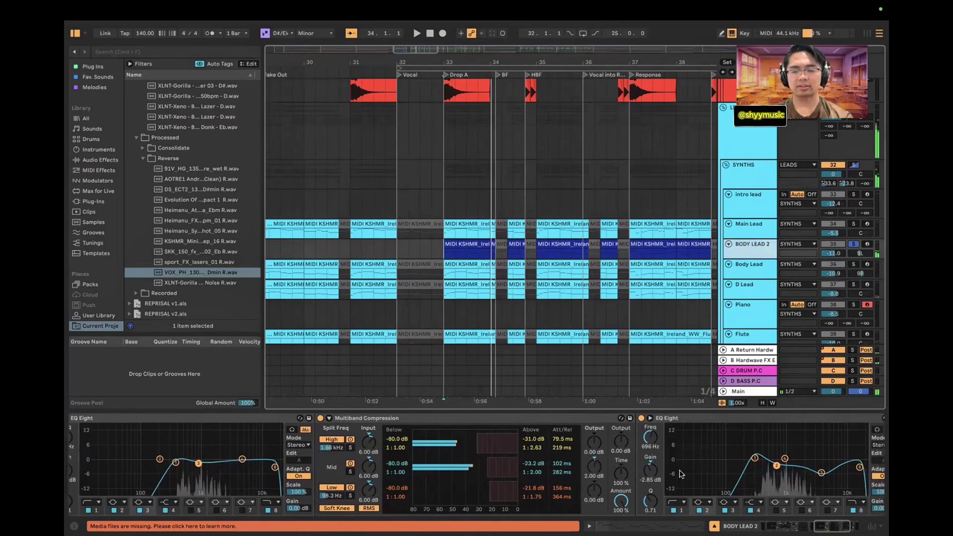
pyautogui.hscroll(2, 681, 475)
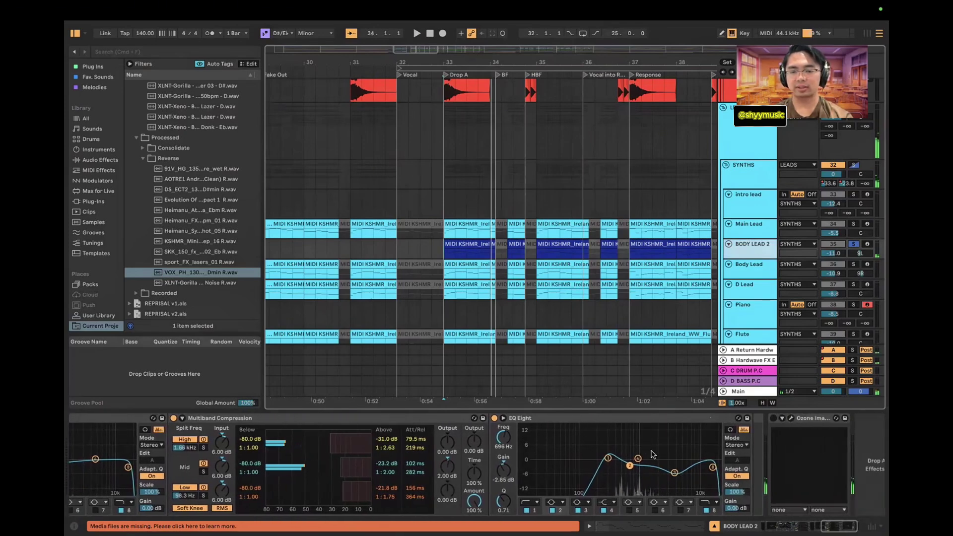
pyautogui.click(675, 473)
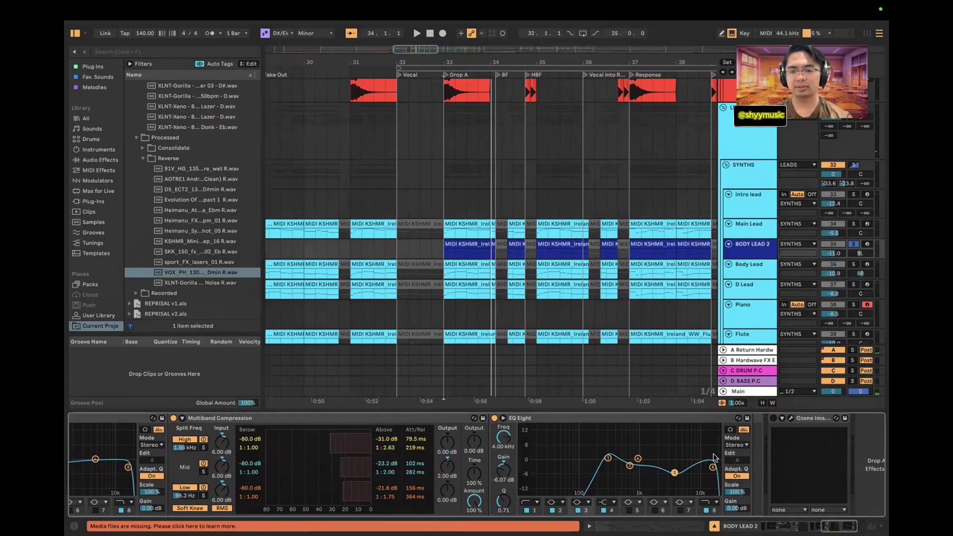
pyautogui.hscroll(1, 703, 465)
pyautogui.press('space')
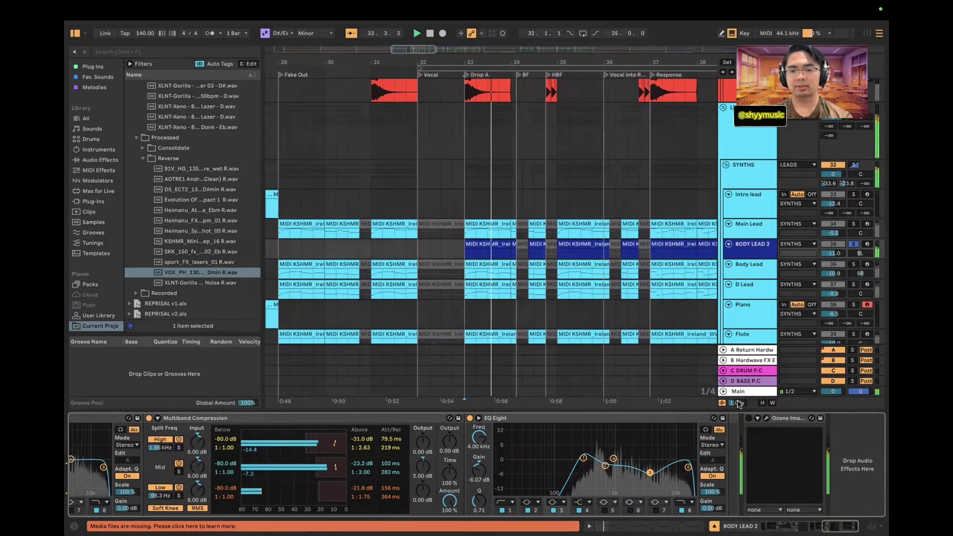
# Solo Main Lead to compare its OTT and EQ Eight, and return the solo to BODY LEAD 2
pyautogui.click(834, 233)
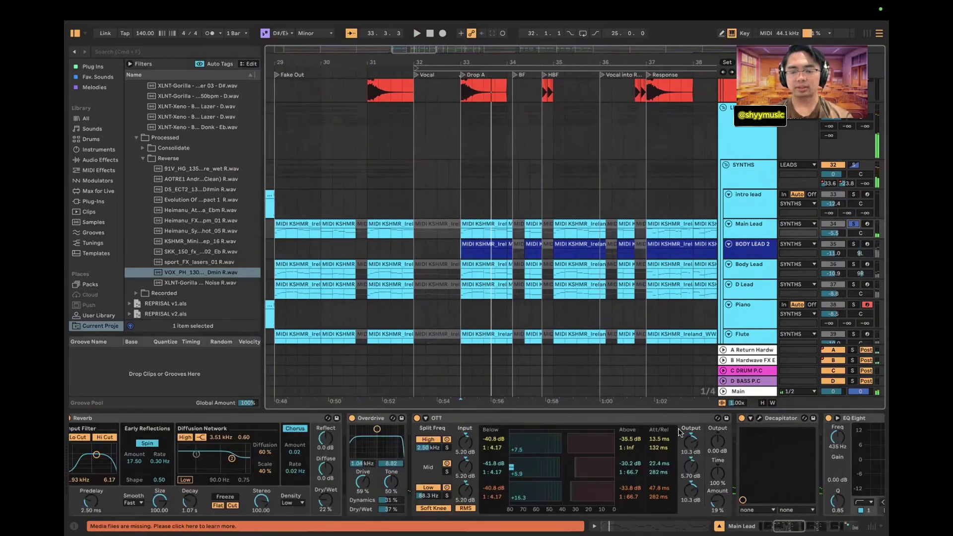
pyautogui.hscroll(5, 680, 433)
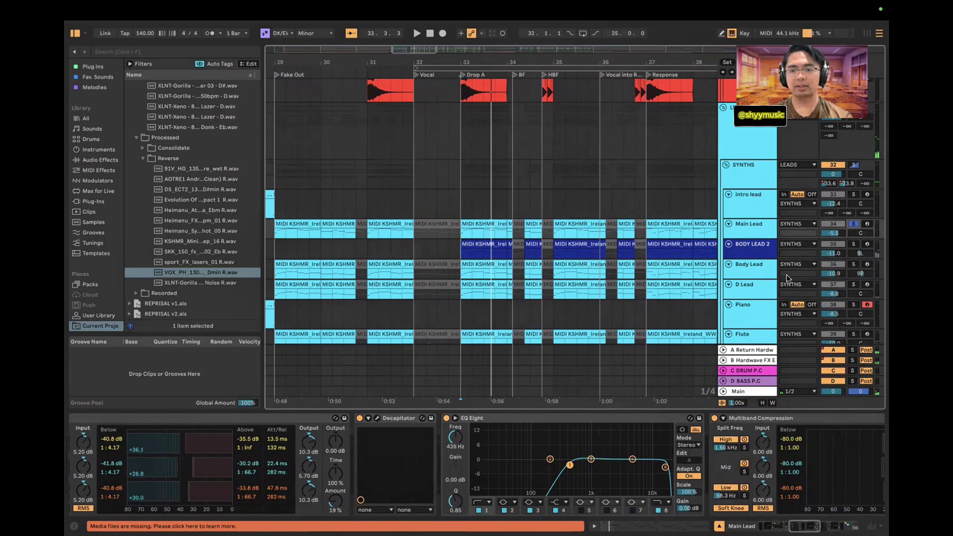
pyautogui.click(771, 255)
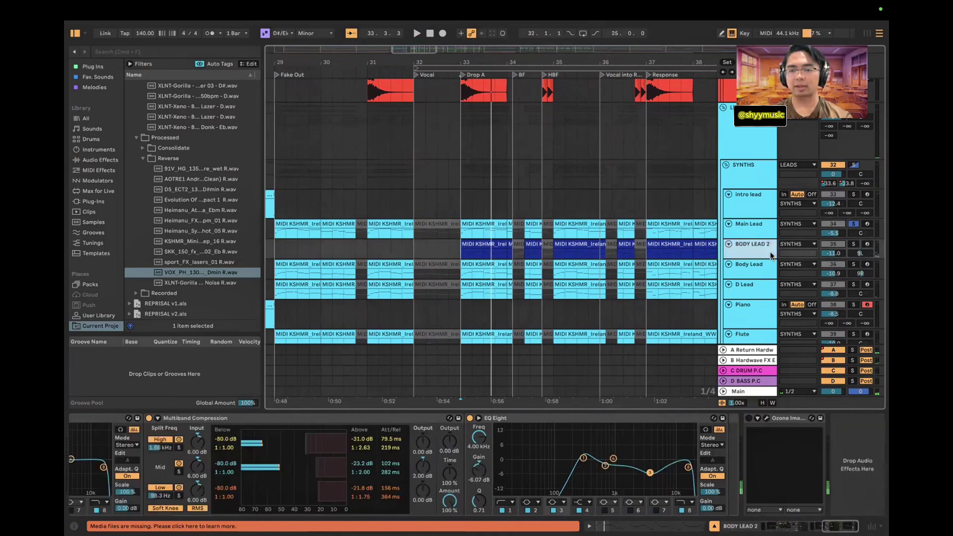
pyautogui.click(854, 245)
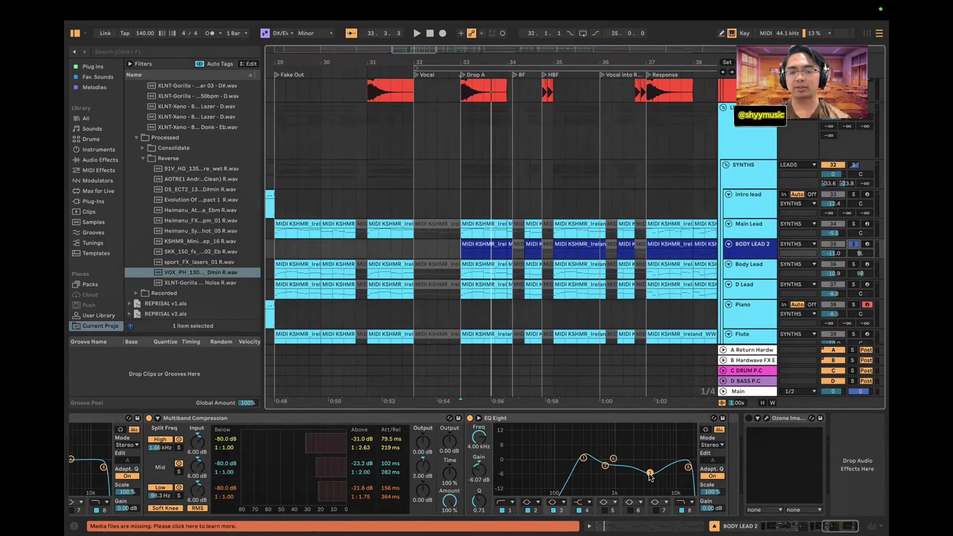
# Move the solo through Main Lead to Body Lead and play it from Drop A at bar 33
pyautogui.click(753, 228)
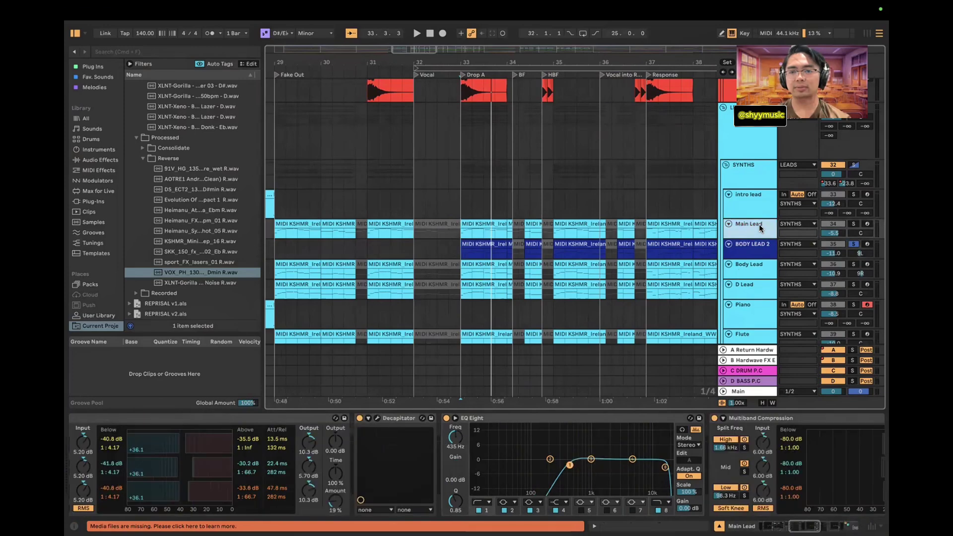
pyautogui.click(853, 224)
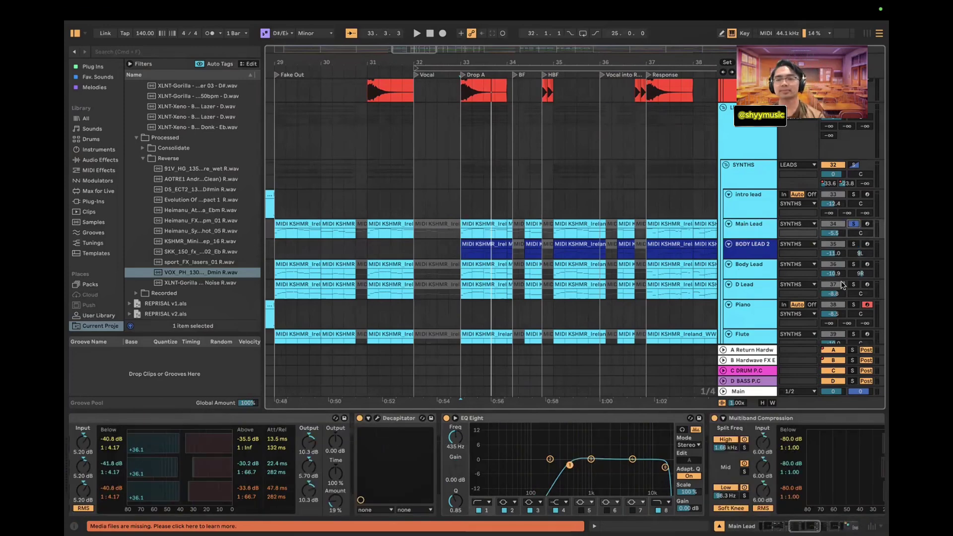
pyautogui.click(854, 265)
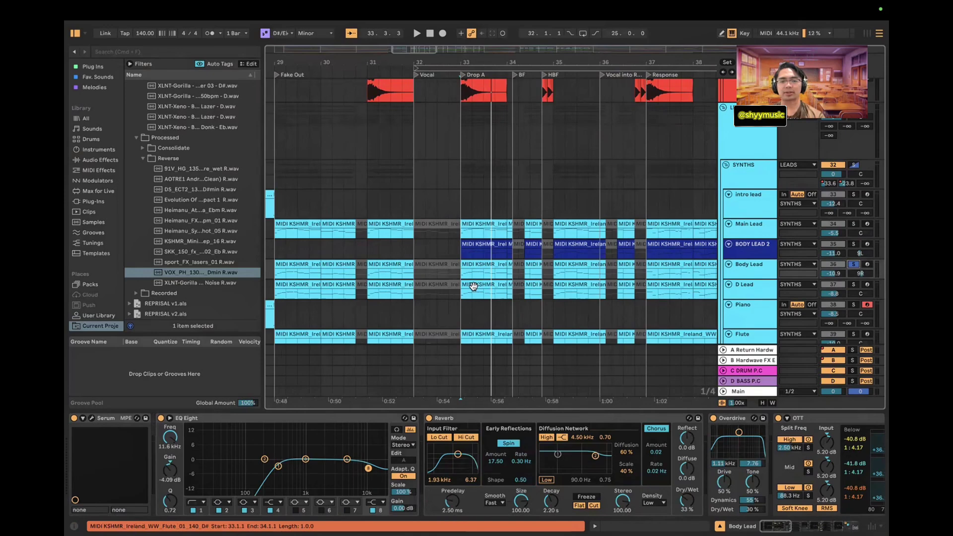
pyautogui.press('space')
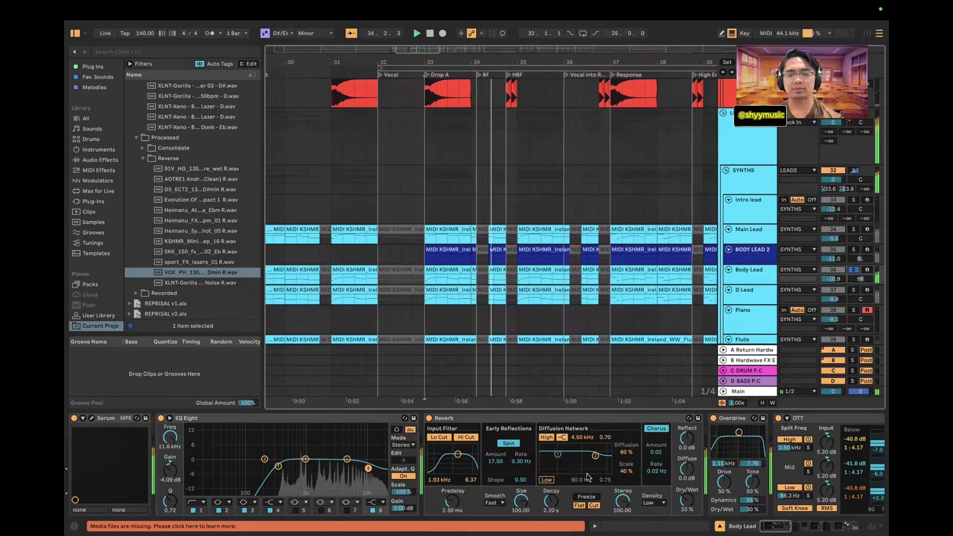
# Examine Body Lead's effects along the chain, from OTT and Amp to the Multiband Compression and the last EQ Eight
pyautogui.hscroll(5, 589, 477)
pyautogui.hscroll(5, 589, 477)
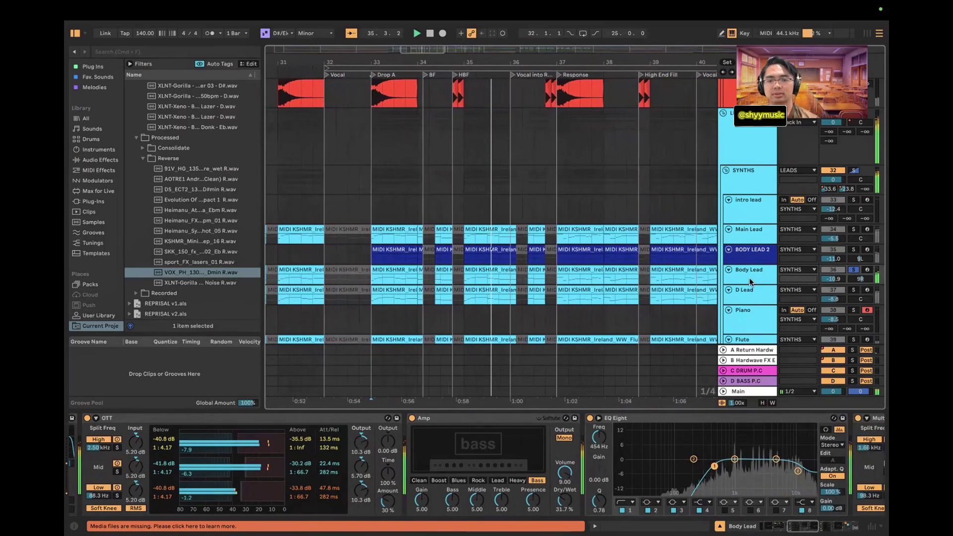
pyautogui.hscroll(5, 704, 448)
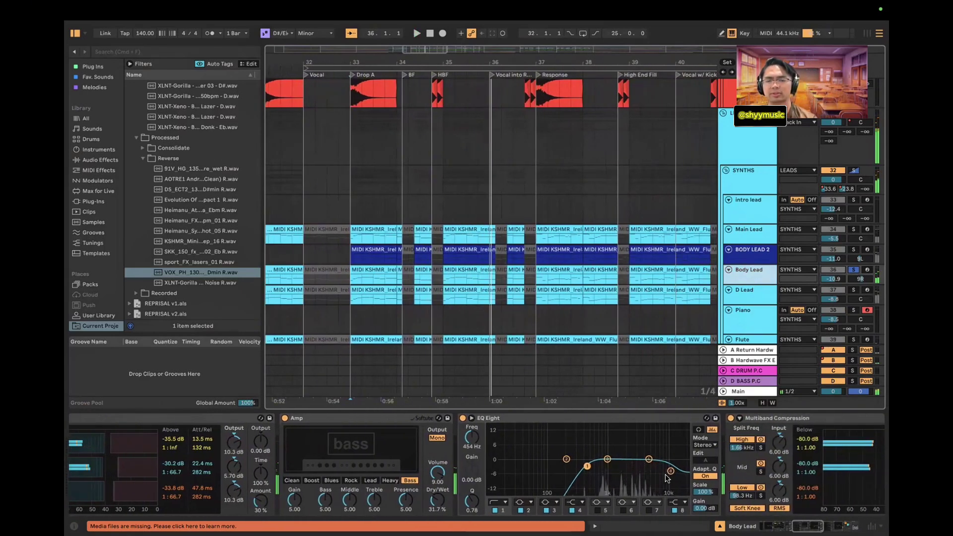
pyautogui.hscroll(8, 627, 472)
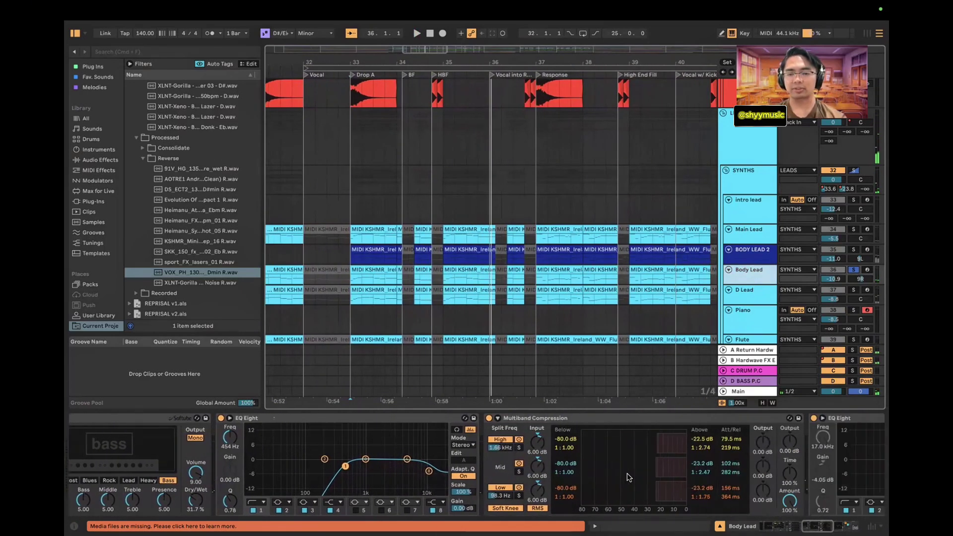
pyautogui.hscroll(5, 627, 472)
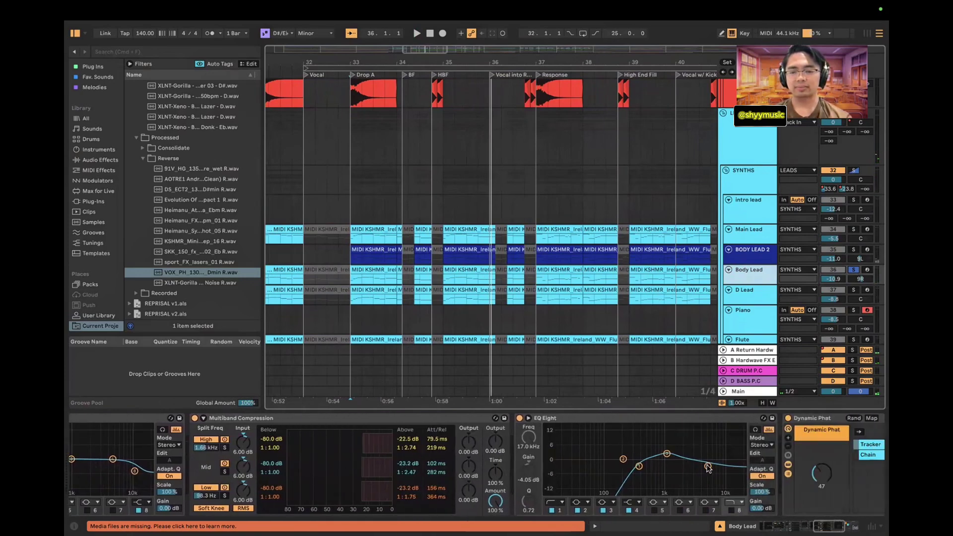
pyautogui.press('space')
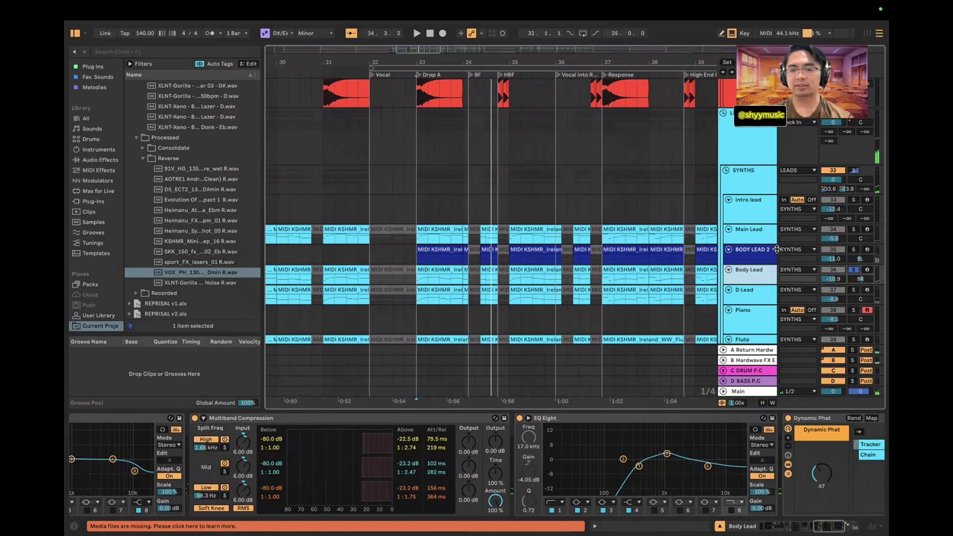
# Solo D Lead, play it from bar 33 and inspect its device chain from the last EQ Eight back to Hybrid Reverb
pyautogui.scroll(-1, 746, 296)
pyautogui.click(750, 282)
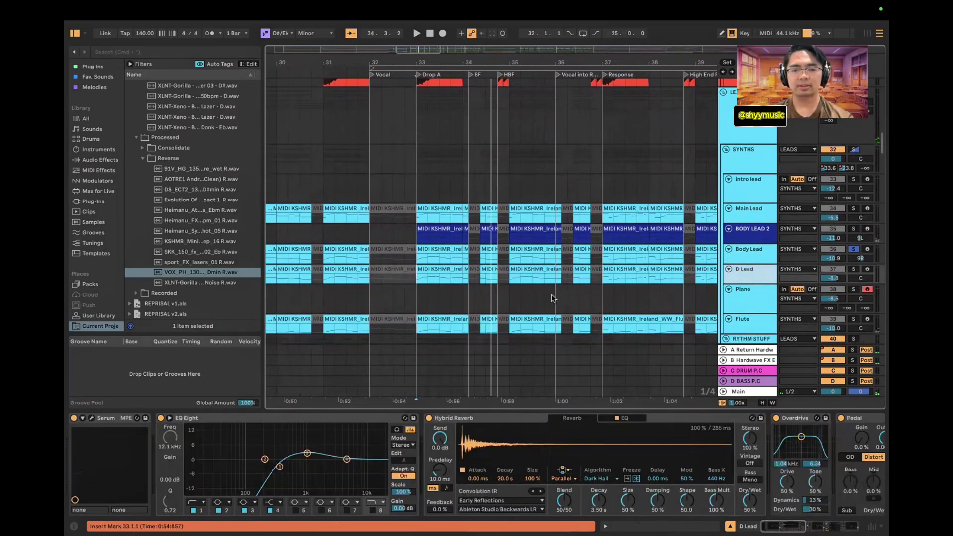
pyautogui.hscroll(10, 525, 426)
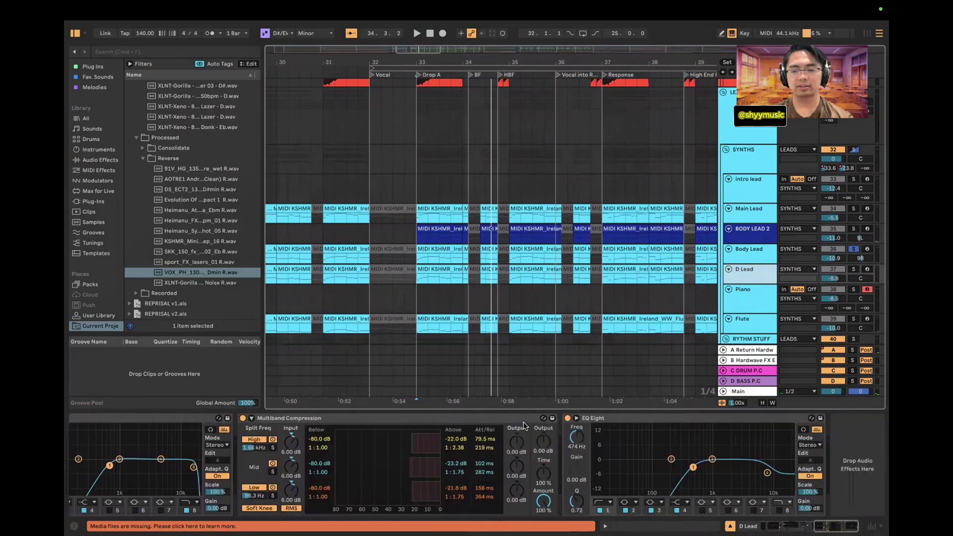
pyautogui.click(854, 270)
pyautogui.press('space')
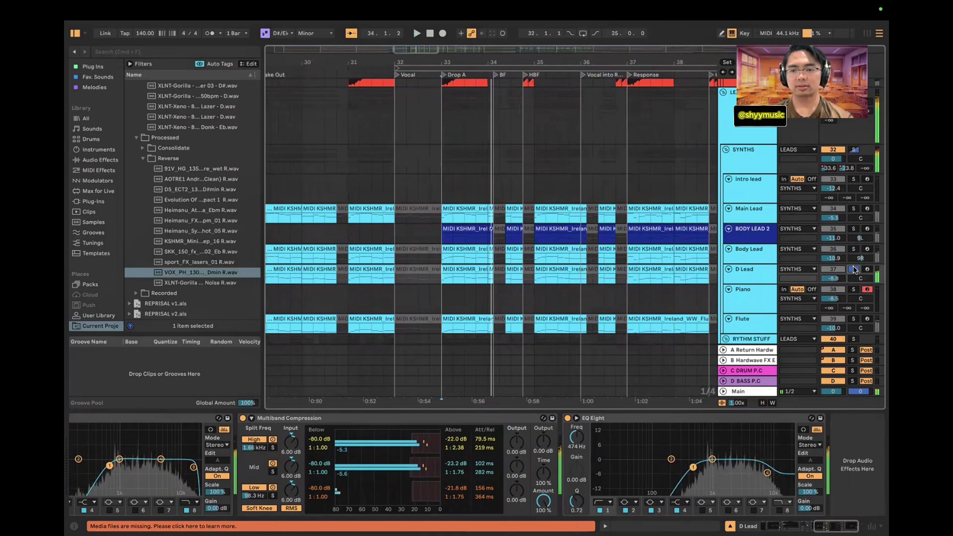
pyautogui.hscroll(-10, 721, 456)
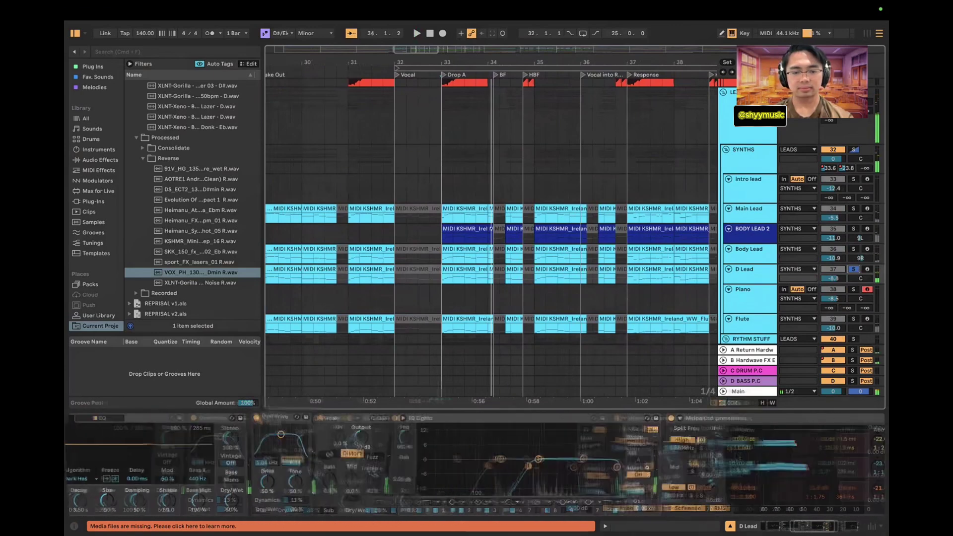
pyautogui.hscroll(-3, 721, 456)
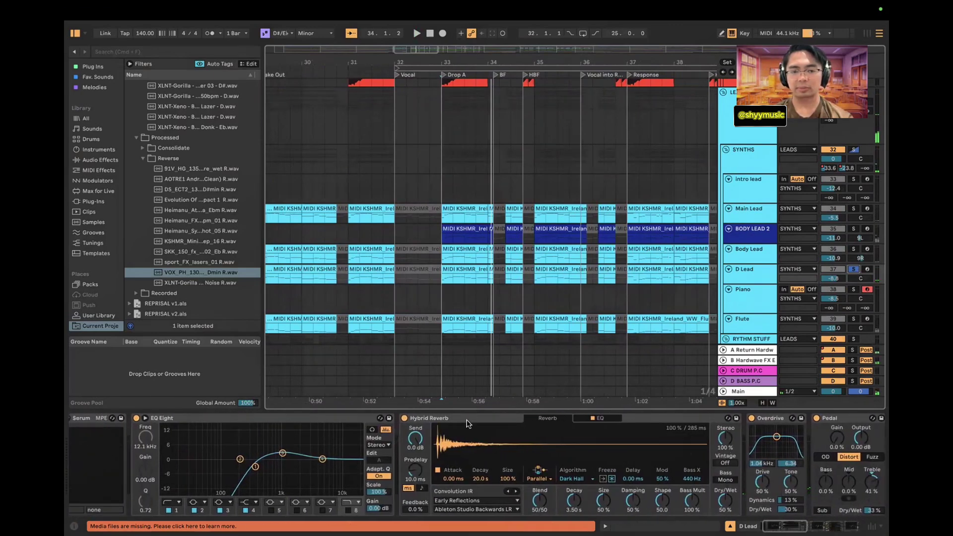
# Solo the Flute track and play it from the Vocal section at bar 32
pyautogui.scroll(-5, 627, 258)
pyautogui.scroll(-2, 627, 259)
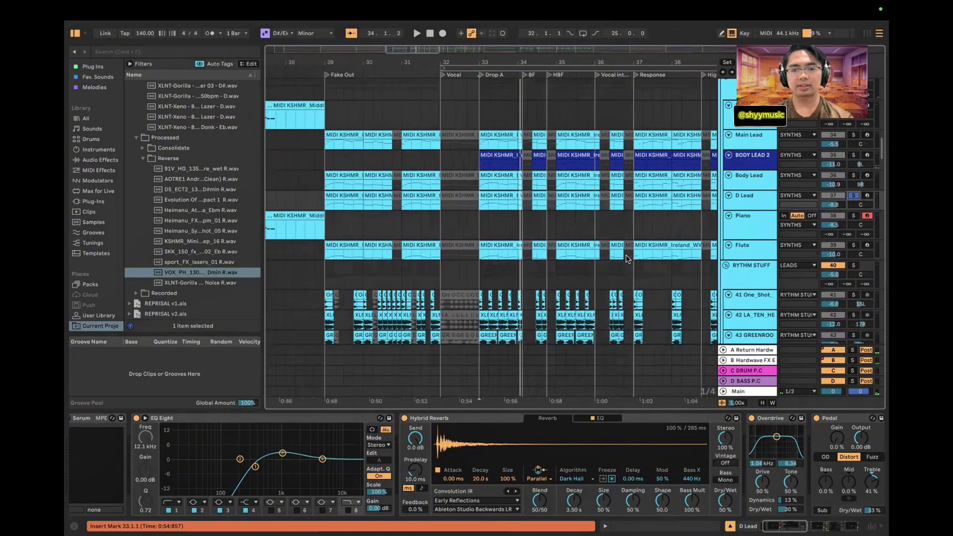
pyautogui.scroll(-1, 626, 256)
pyautogui.click(854, 245)
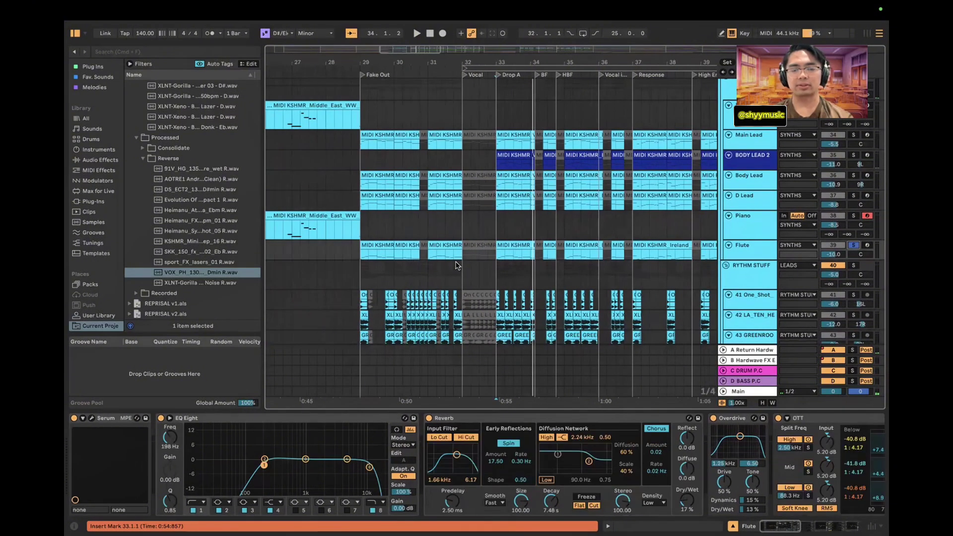
pyautogui.click(478, 245)
pyautogui.press('space')
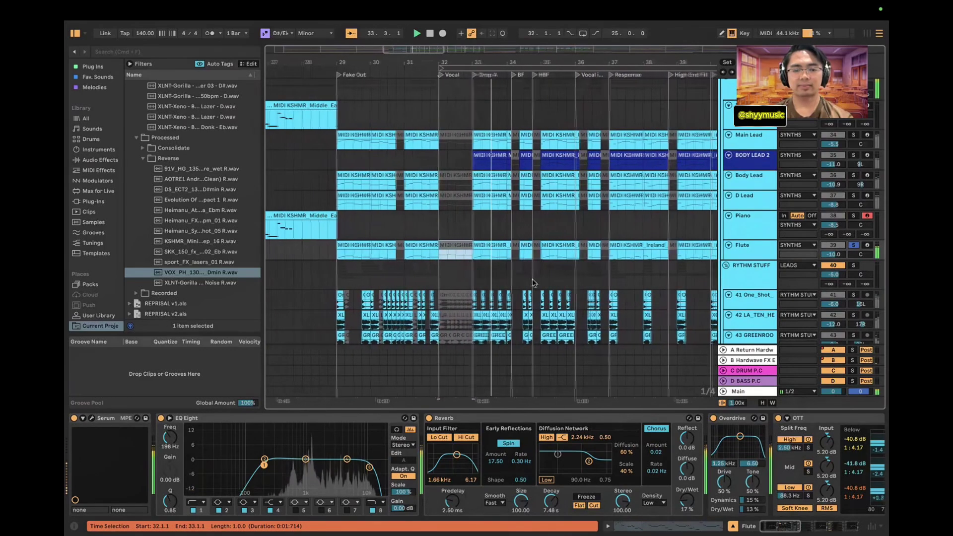
# Examine the Flute's effects, from the EQ Eight after OTT back to Overdrive and Reverb
pyautogui.scroll(-5, 497, 466)
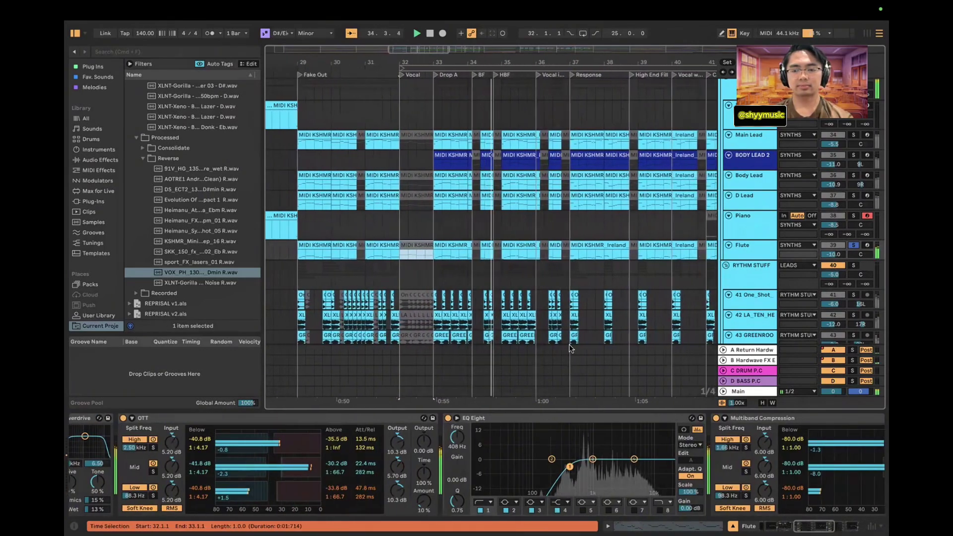
pyautogui.scroll(4, 508, 446)
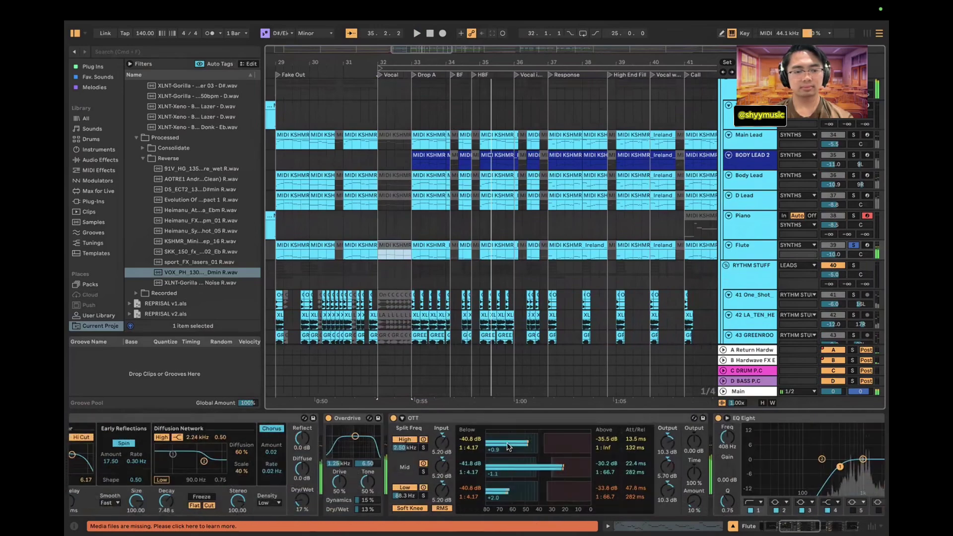
pyautogui.scroll(2, 509, 446)
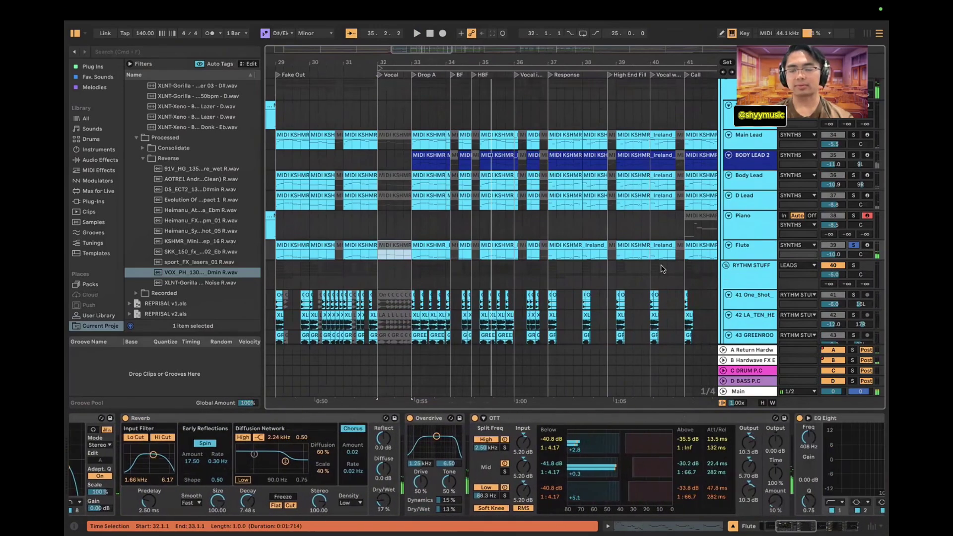
# Solo the whole SYNTHS group and play all its leads together from bar 32
pyautogui.scroll(2, 661, 268)
pyautogui.scroll(1, 761, 169)
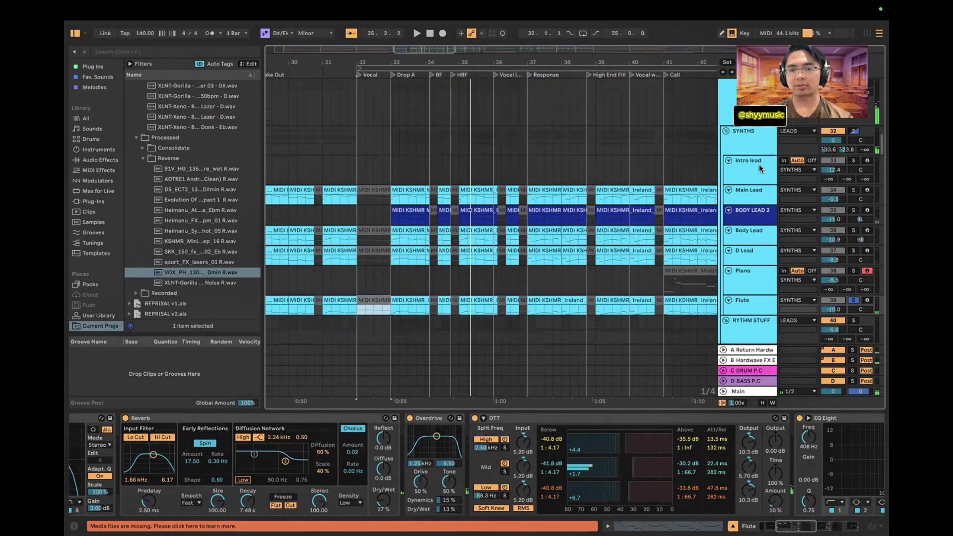
pyautogui.click(758, 151)
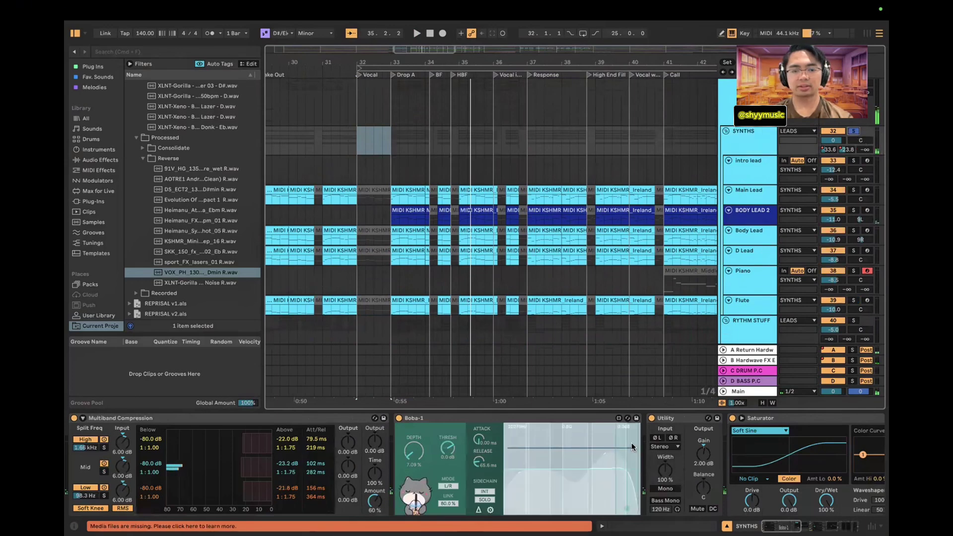
pyautogui.scroll(-2, 632, 442)
pyautogui.scroll(-4, 632, 443)
pyautogui.click(747, 202)
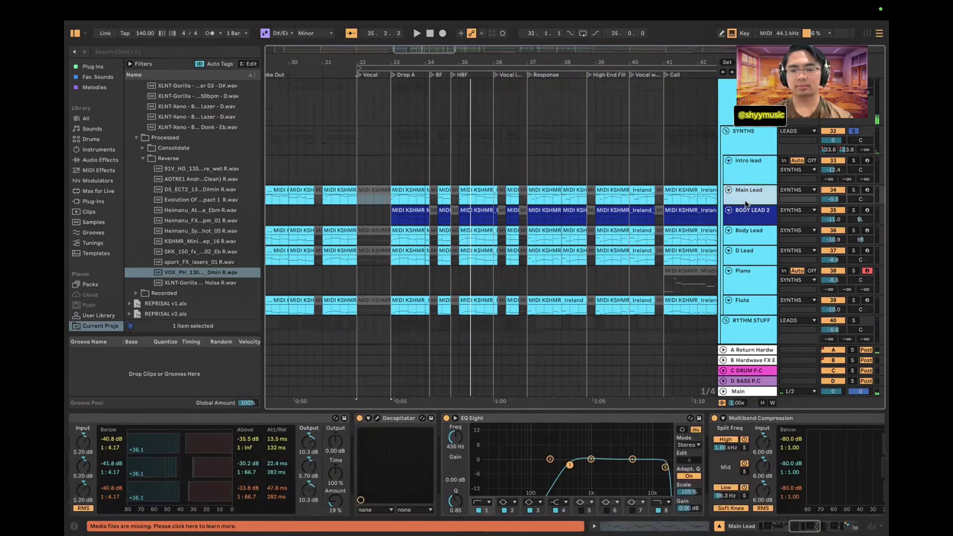
pyautogui.click(741, 297)
pyautogui.press('space')
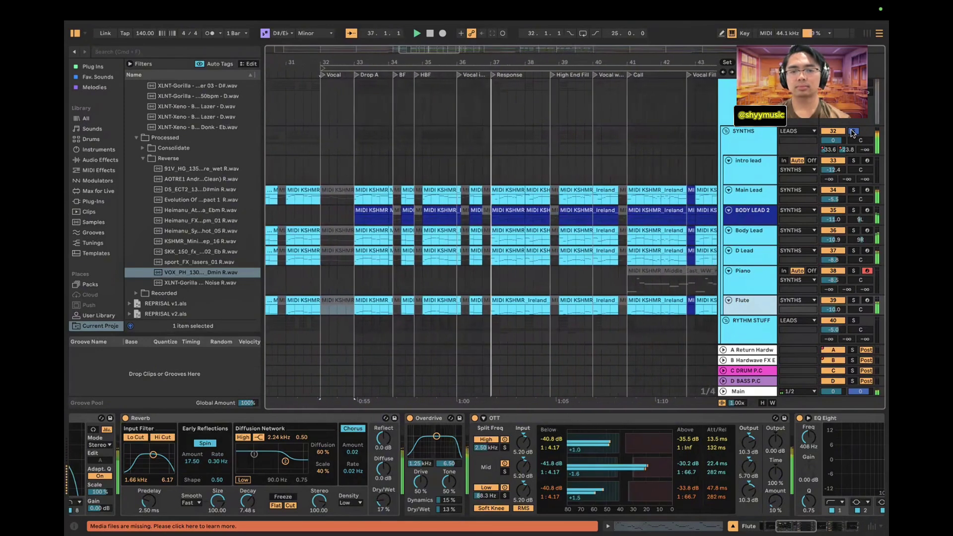
# Select the SYNTHS group track and examine its effects chain through Saturator, OTT and EQ Eight
pyautogui.hscroll(-5, 706, 213)
pyautogui.scroll(-2, 706, 213)
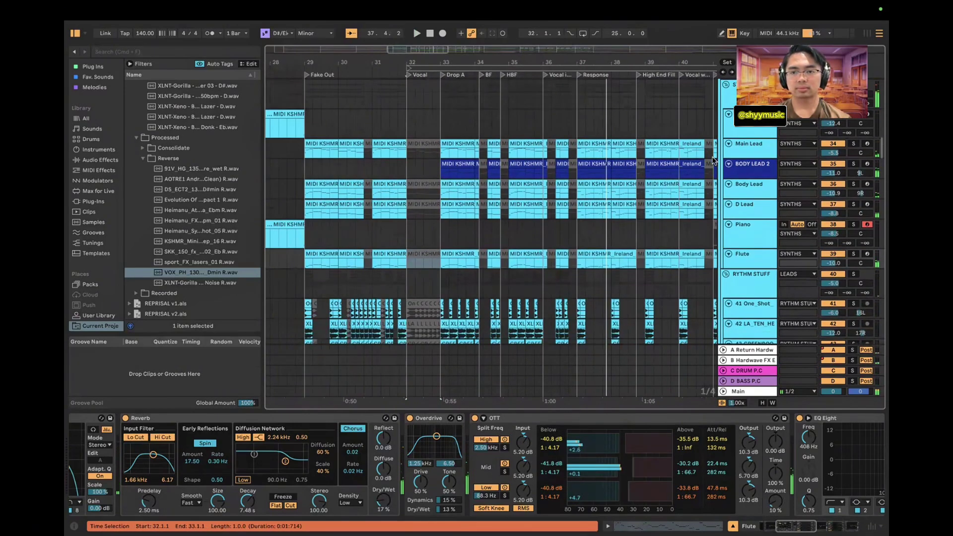
pyautogui.scroll(2, 714, 160)
pyautogui.press('Up')
pyautogui.press('Up')
pyautogui.press('Up')
pyautogui.press('Up')
pyautogui.press('Up')
pyautogui.press('Up')
pyautogui.press('Up')
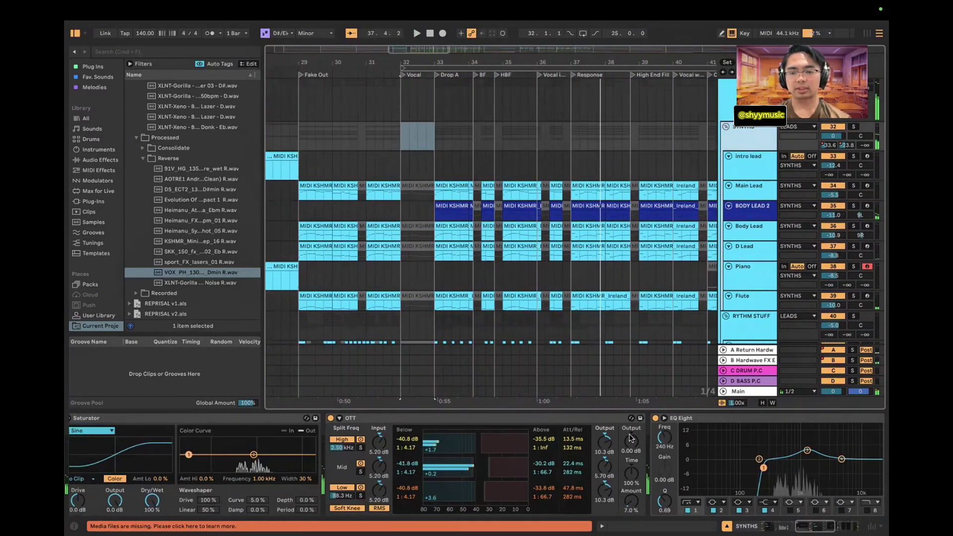
# Examine the end of the SYNTHS chain up to the Limiter, and the Flute's chain from Reverb through Multiband Compression
pyautogui.hscroll(8, 631, 438)
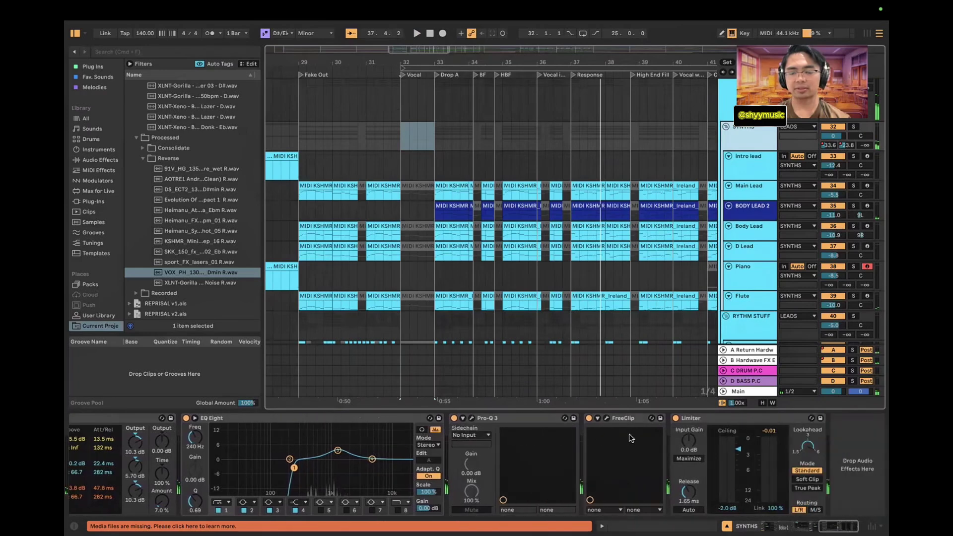
pyautogui.click(735, 297)
pyautogui.hscroll(5, 721, 462)
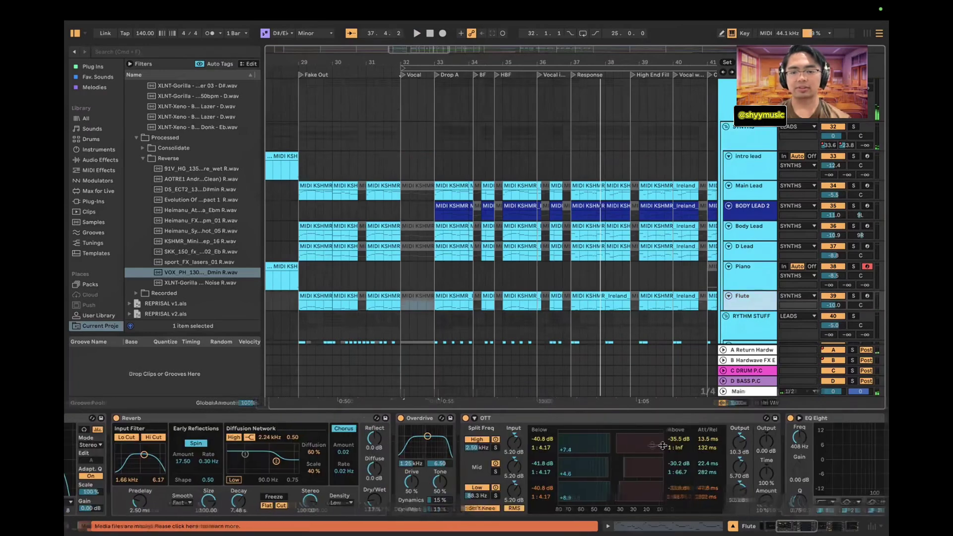
pyautogui.hscroll(6, 721, 462)
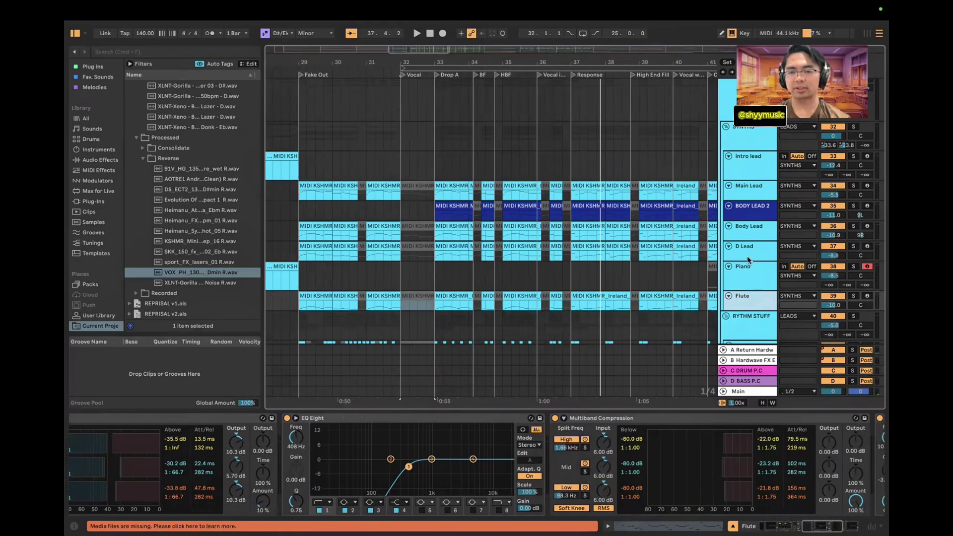
# Select the SYNTHS group and review its chain from Multiband Compression and Boba-1 through Saturator, OTT, EQ Eight and Limiter
pyautogui.scroll(2, 775, 190)
pyautogui.click(770, 140)
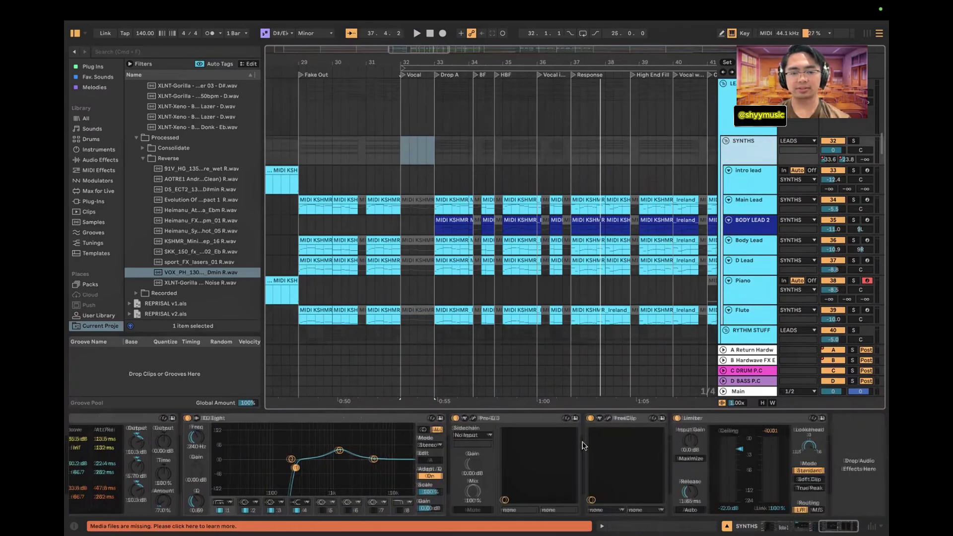
pyautogui.hscroll(-4, 582, 442)
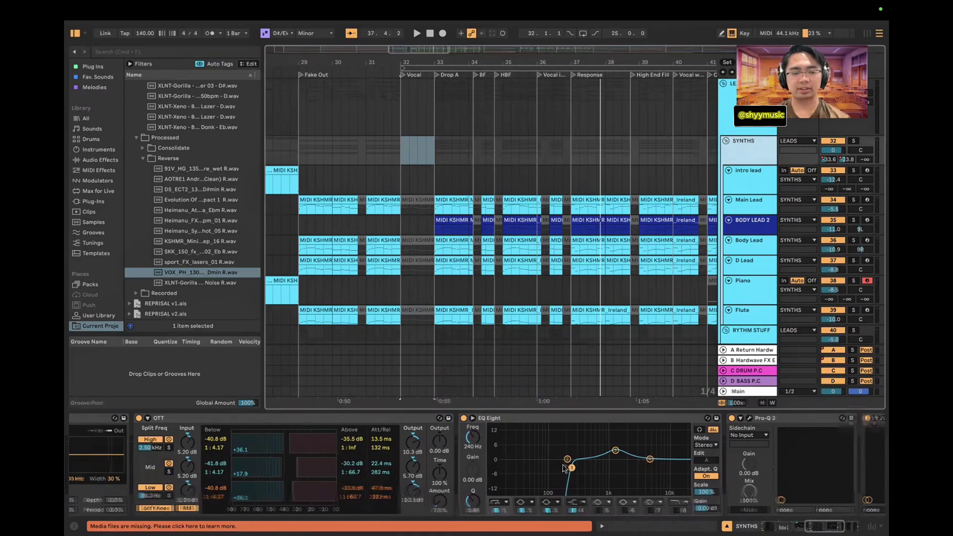
pyautogui.hscroll(-5, 566, 471)
pyautogui.hscroll(6, 564, 468)
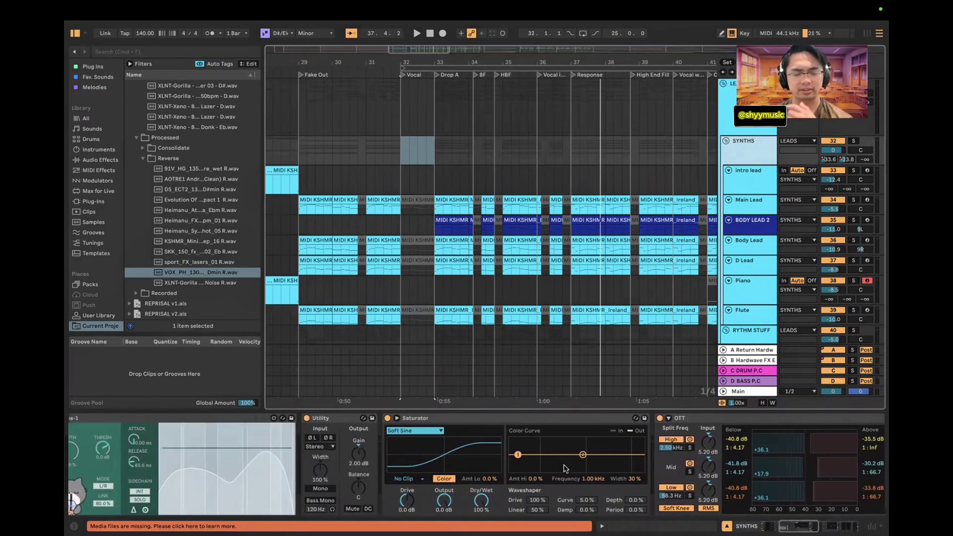
pyautogui.hscroll(4, 567, 468)
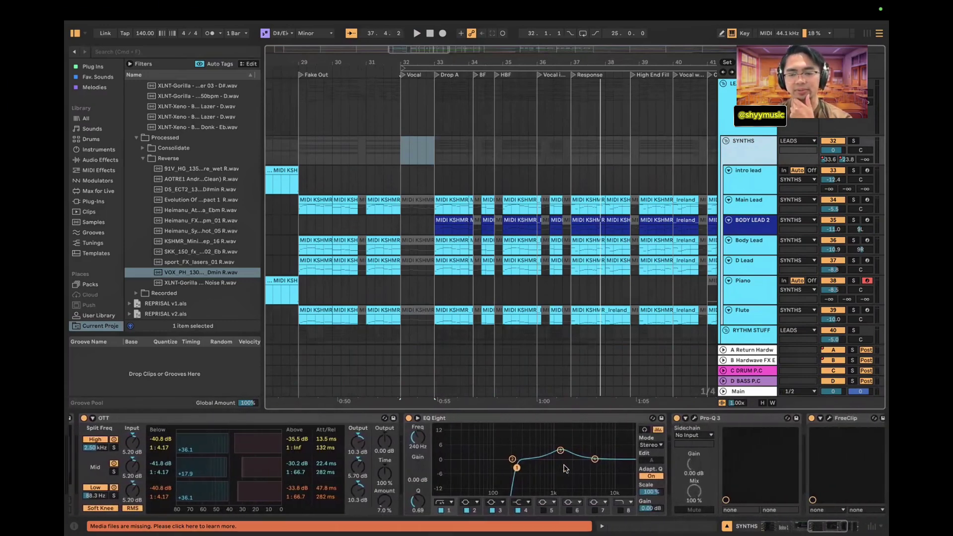
pyautogui.hscroll(-6, 533, 431)
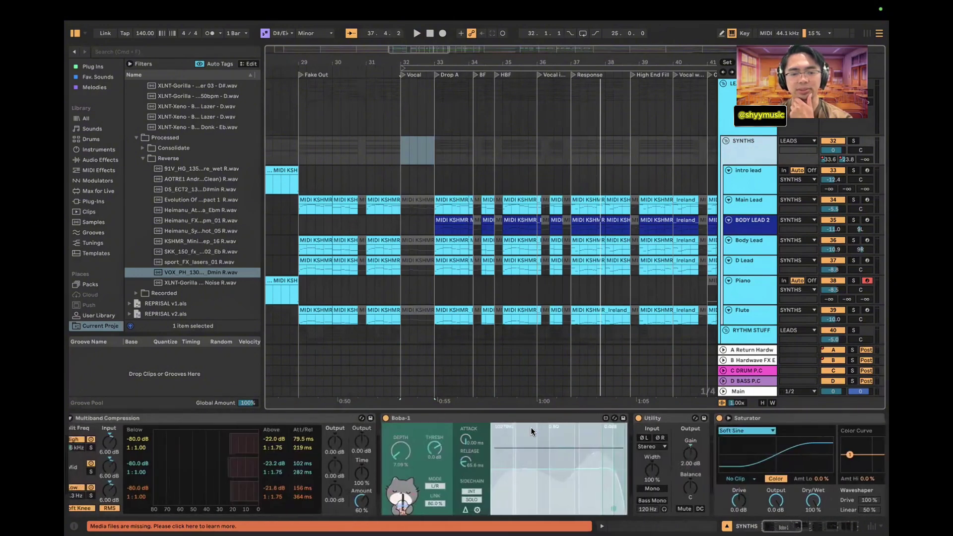
pyautogui.hscroll(6, 531, 431)
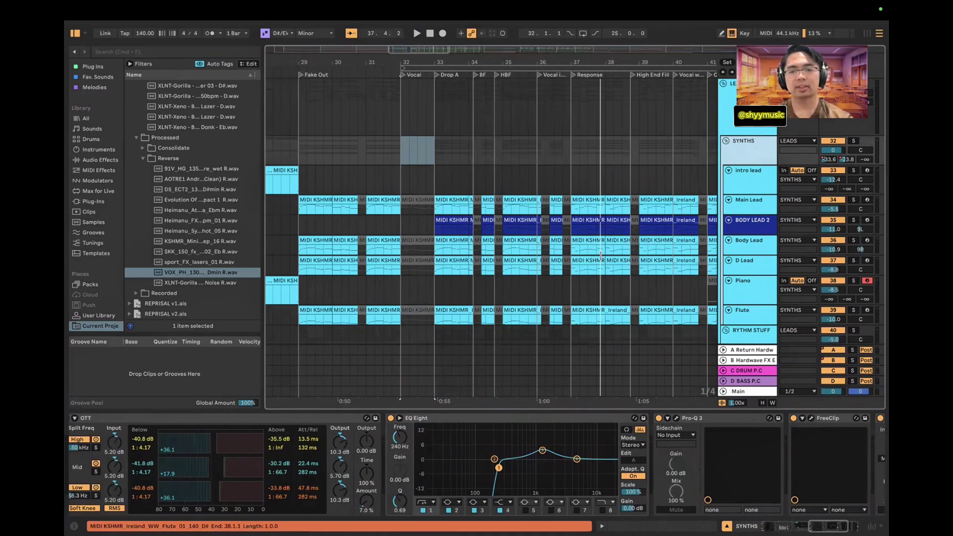
# Solo the LEAD BASSES group and play it from Drop A at bar 33
pyautogui.scroll(-8, 601, 255)
pyautogui.hscroll(-2, 601, 255)
pyautogui.scroll(-15, 601, 255)
pyautogui.hscroll(-1, 601, 255)
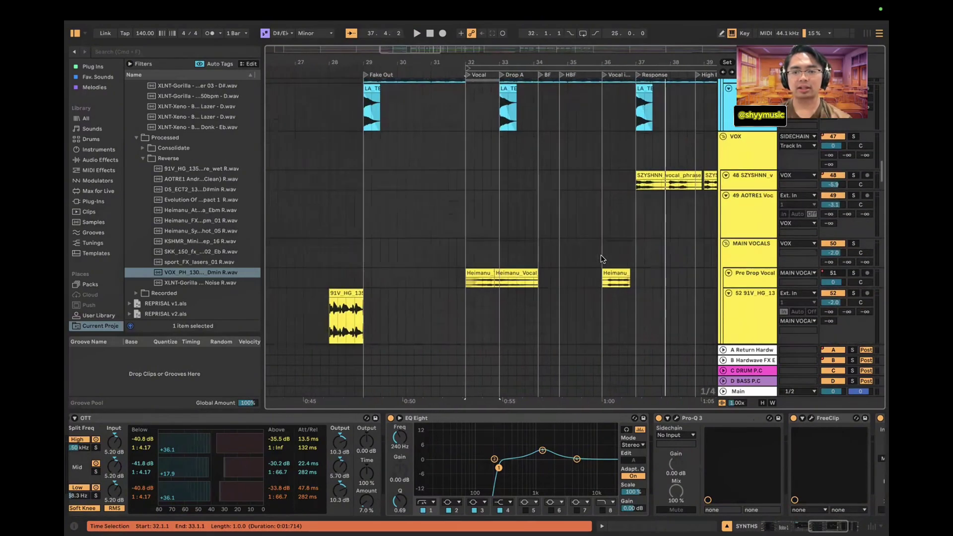
pyautogui.scroll(10, 600, 258)
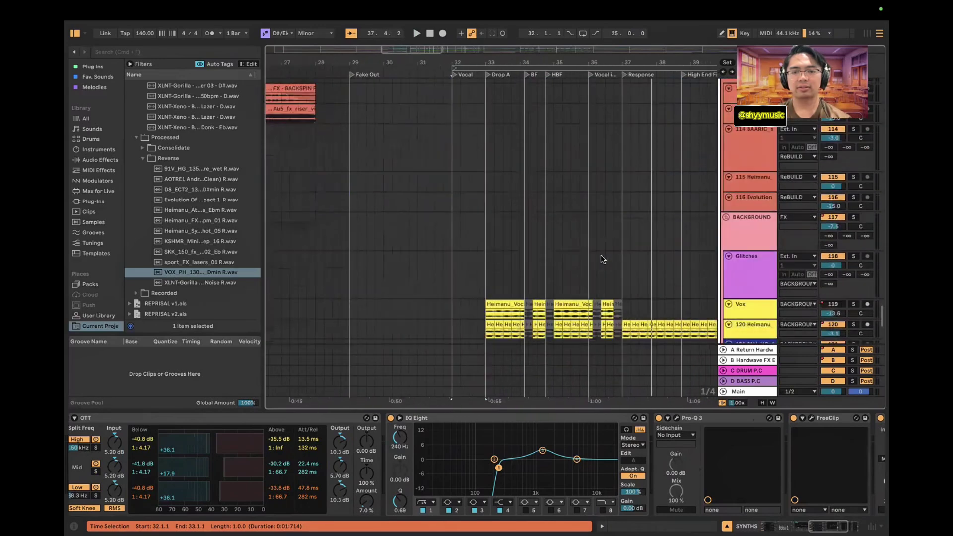
pyautogui.scroll(-10, 601, 258)
pyautogui.hscroll(-1, 601, 258)
pyautogui.scroll(12, 600, 258)
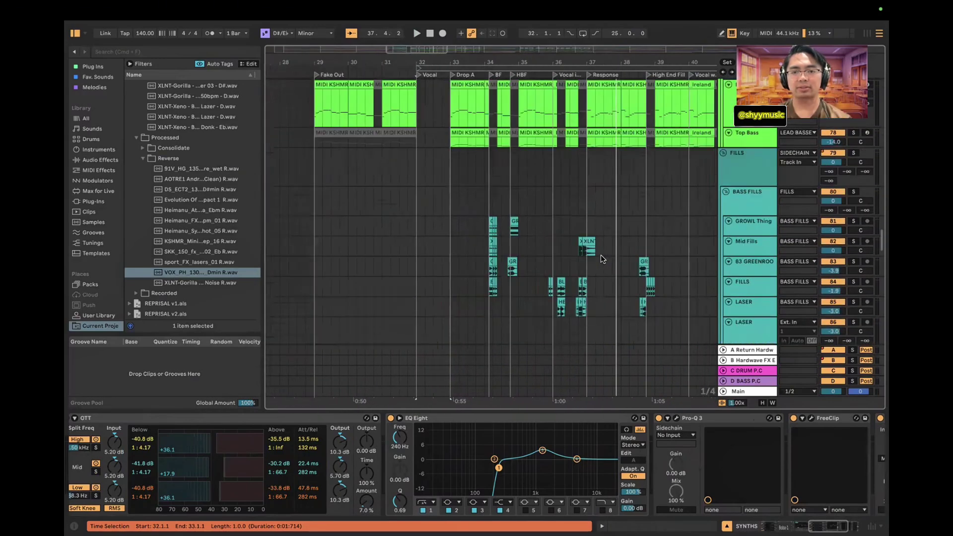
pyautogui.scroll(-5, 601, 259)
pyautogui.hscroll(1, 601, 258)
pyautogui.scroll(4, 601, 255)
pyautogui.hscroll(1, 601, 254)
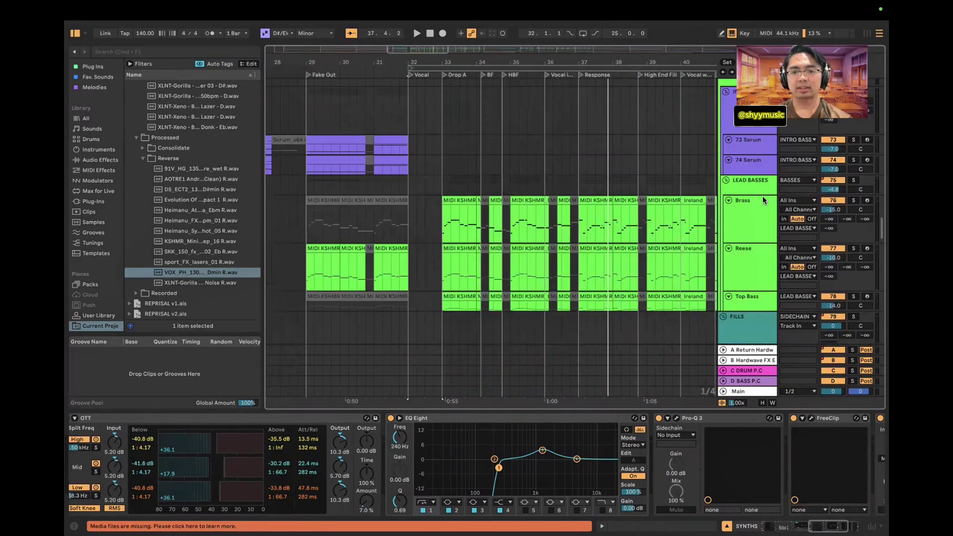
pyautogui.click(765, 188)
pyautogui.click(856, 181)
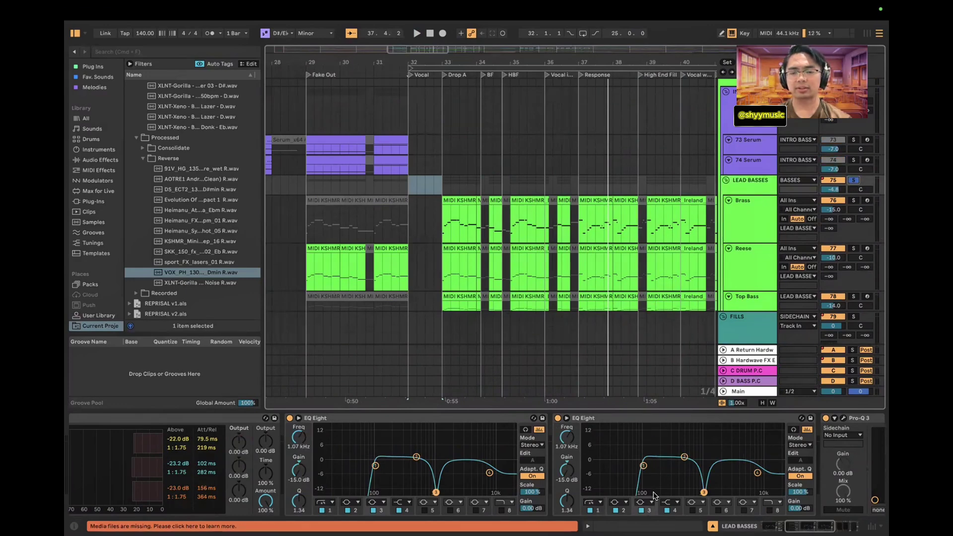
pyautogui.click(442, 224)
pyautogui.press('space')
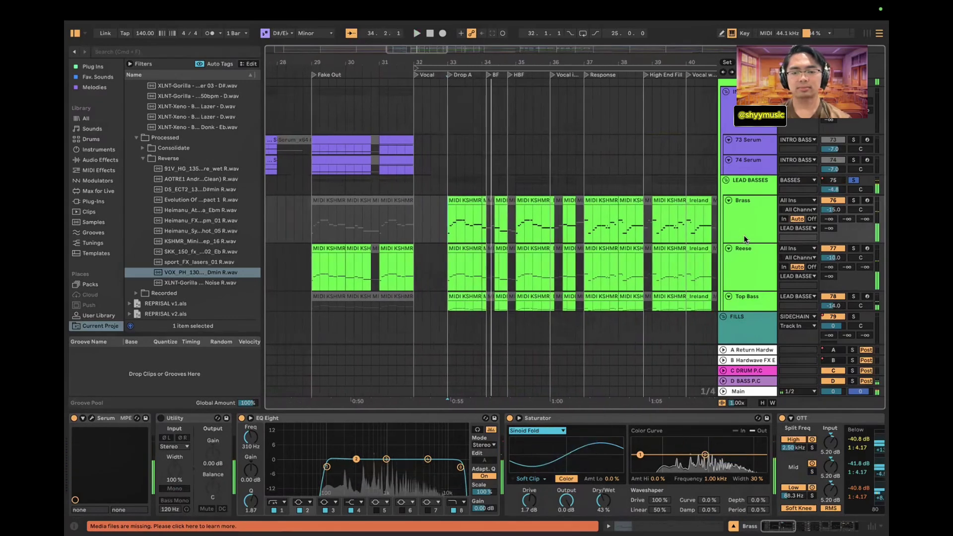
# View the devices of the Reese and Top Bass tracks, and enlarge the Top Bass track's height
pyautogui.click(743, 275)
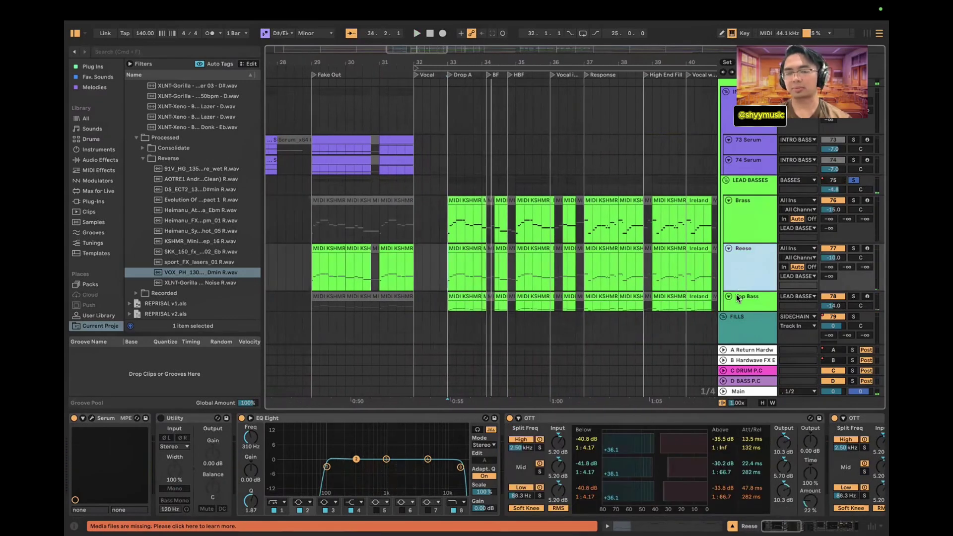
pyautogui.scroll(-1, 760, 298)
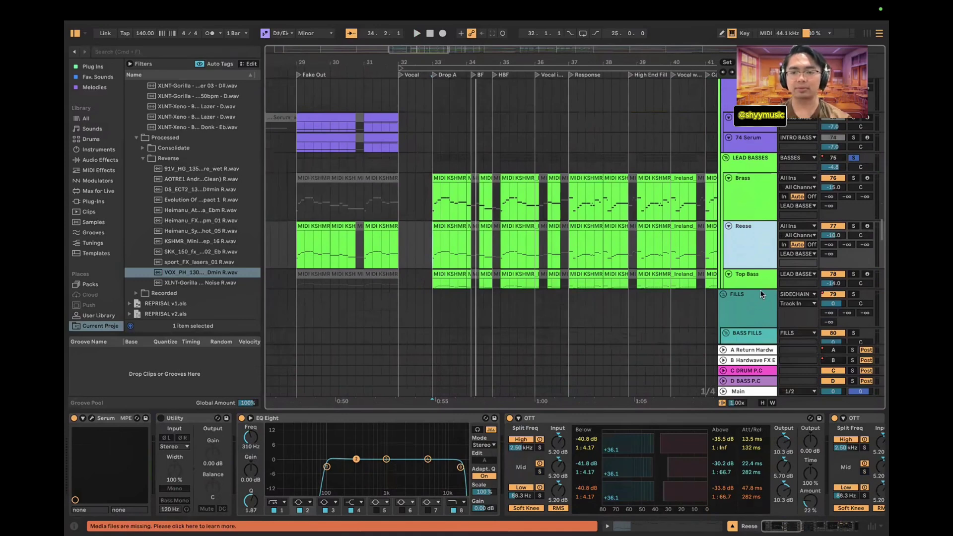
pyautogui.click(760, 284)
pyautogui.moveTo(760, 289); pyautogui.dragTo(760, 310)
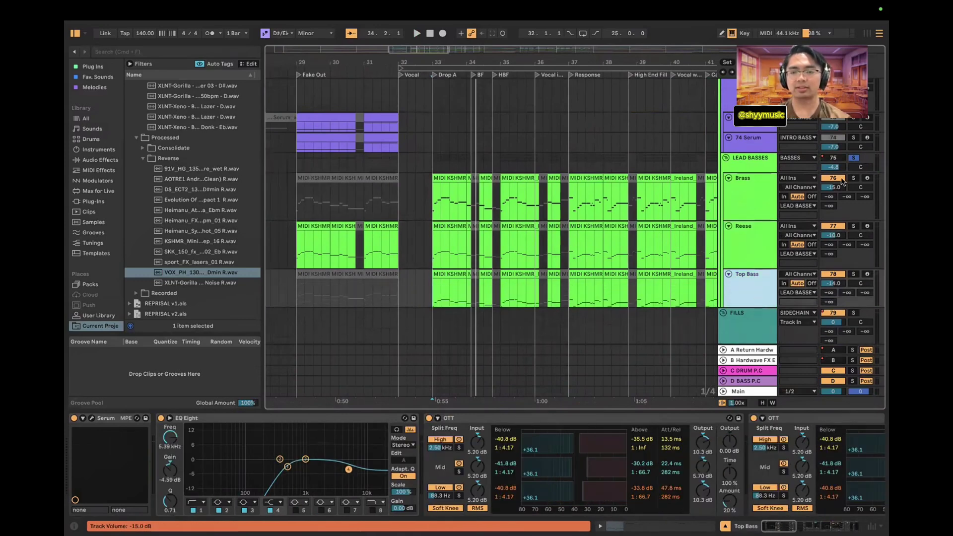
# Place the insert marker at bar 33 on the Brass track and examine its EQ Eight, Saturator and OTT
pyautogui.click(431, 197)
pyautogui.scroll(1, 530, 175)
pyautogui.scroll(-3, 529, 175)
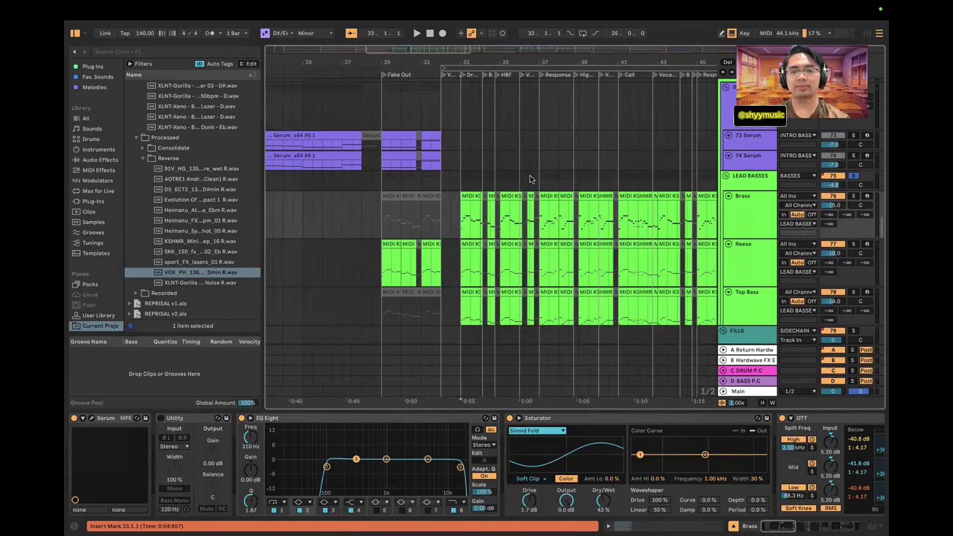
pyautogui.scroll(3, 529, 175)
pyautogui.scroll(-1, 529, 175)
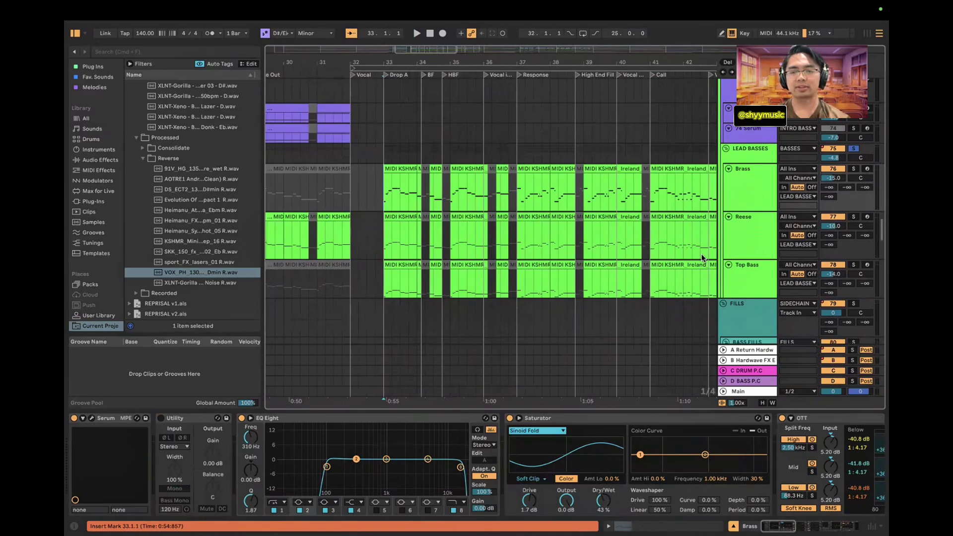
pyautogui.hscroll(3, 603, 441)
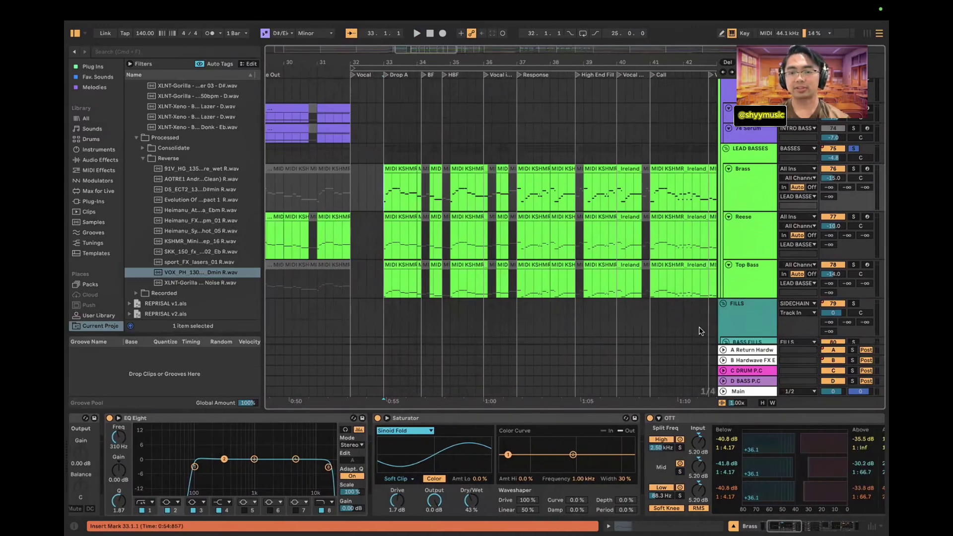
# Examine the Top Bass effects chain from Amp and Saturator through EQ Eight, Reverb and Compressor
pyautogui.click(745, 158)
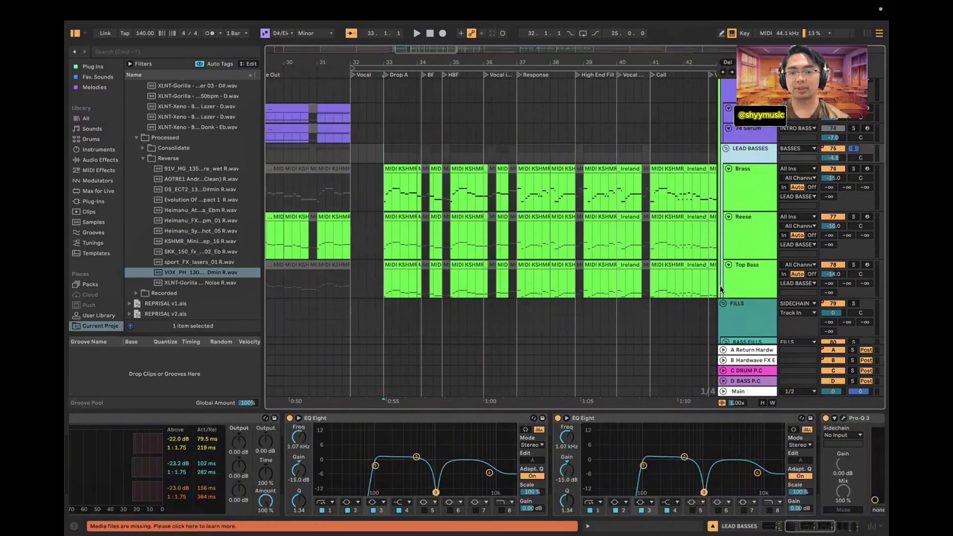
pyautogui.click(754, 279)
pyautogui.hscroll(20, 593, 462)
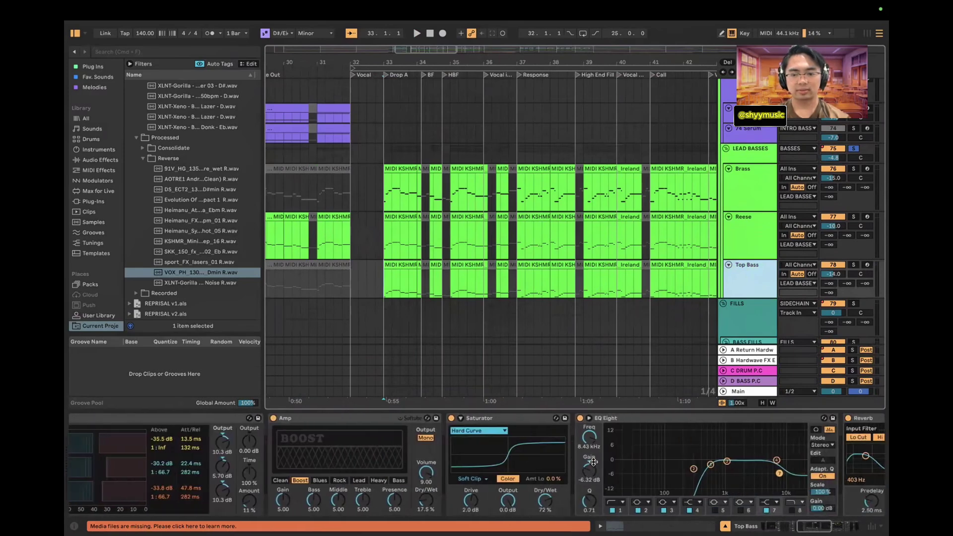
pyautogui.hscroll(4, 710, 479)
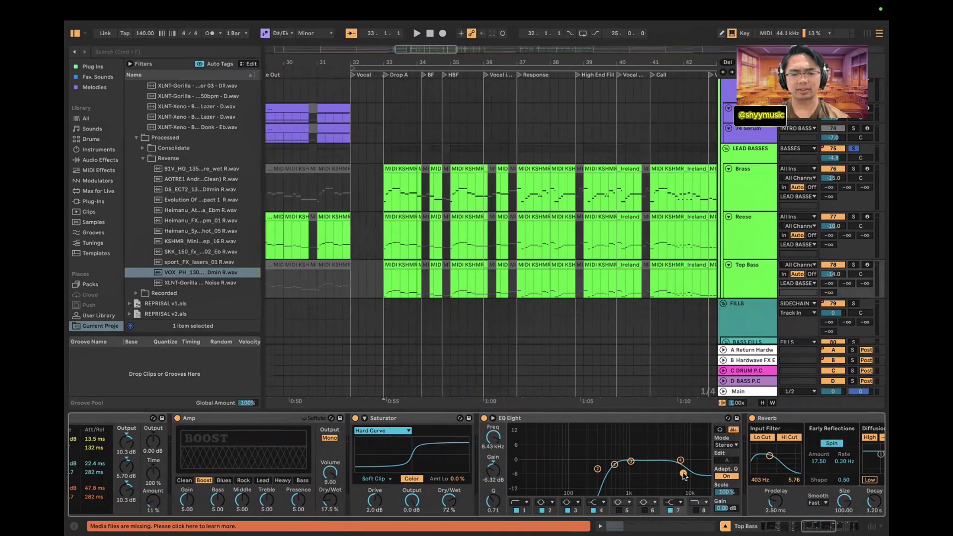
pyautogui.hscroll(20, 673, 474)
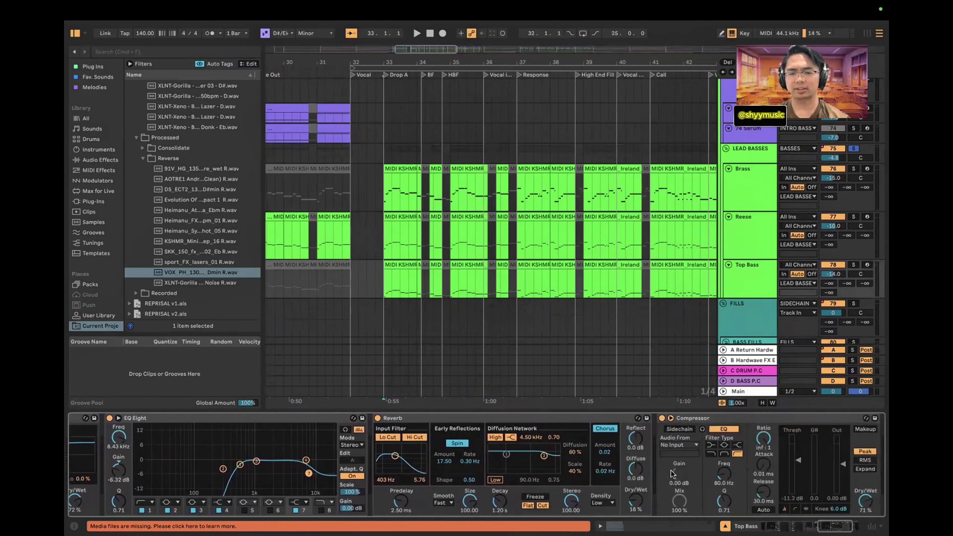
# Examine the Reese track's chain from its first EQ Eight through OTT, Amp, second EQ Eight, Reverb and FreeClip
pyautogui.click(768, 230)
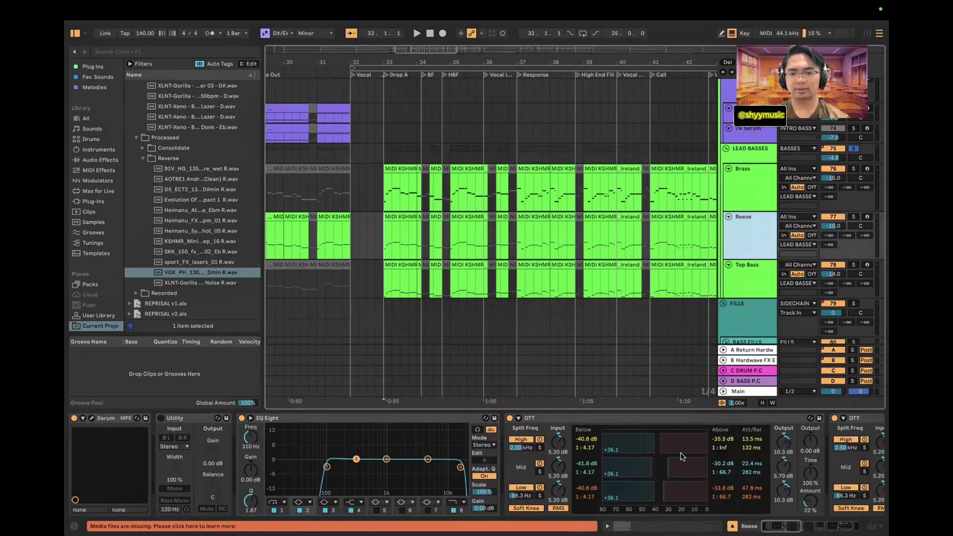
pyautogui.hscroll(20, 672, 445)
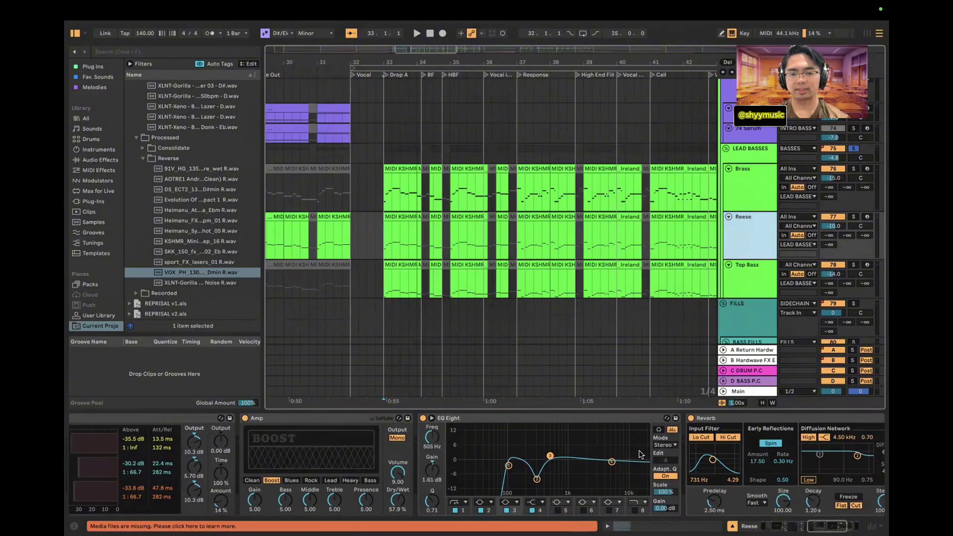
pyautogui.hscroll(15, 535, 482)
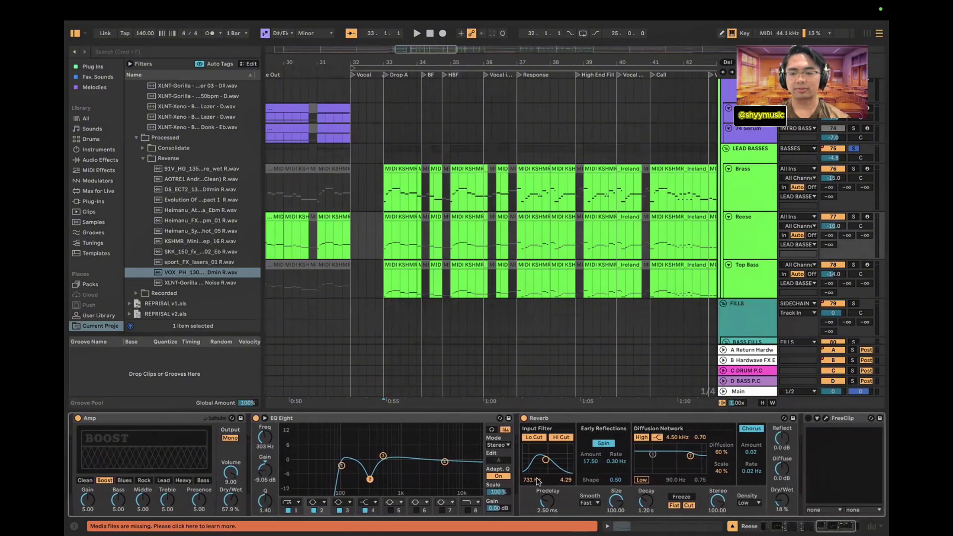
# Examine the Brass track's chain from Saturator and OTT through Amp, EQ Eight, Reverb and FreeClip
pyautogui.click(747, 180)
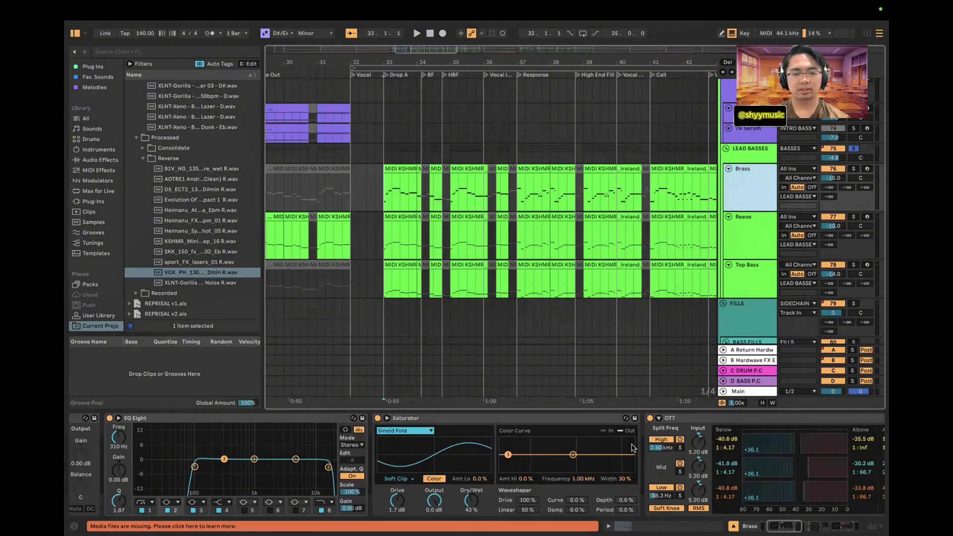
pyautogui.hscroll(-15, 633, 447)
pyautogui.hscroll(10, 633, 448)
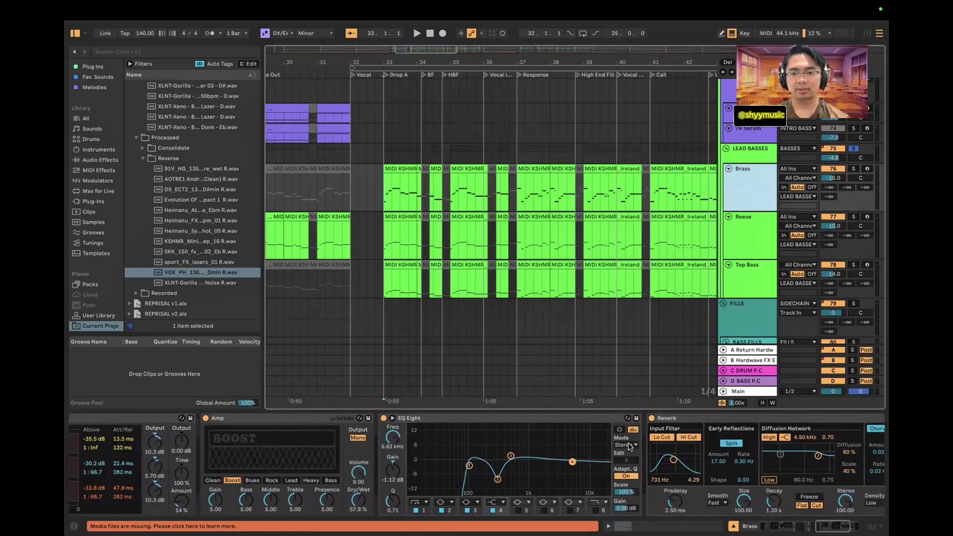
pyautogui.hscroll(10, 661, 478)
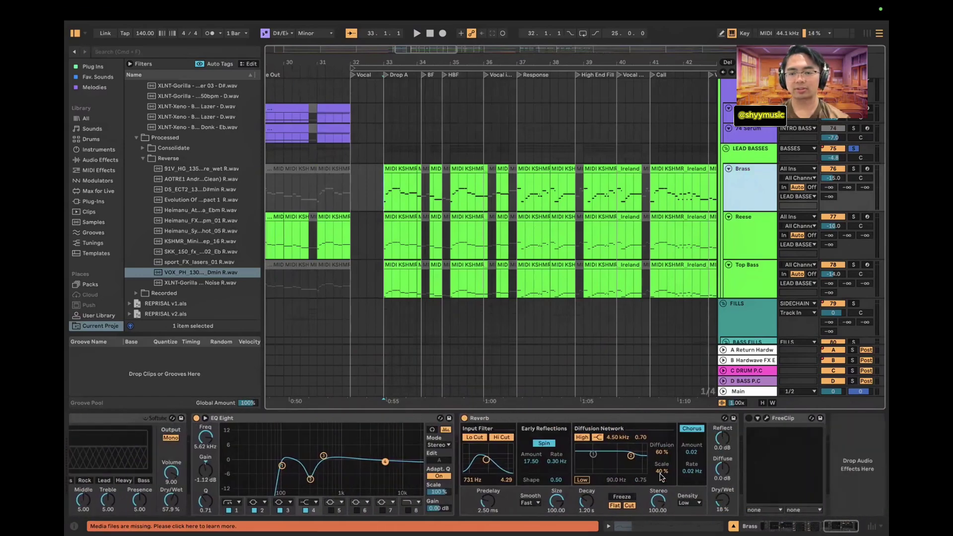
# Select the LEAD BASSES group and compare its two consecutive EQ Eight devices, selecting each in turn
pyautogui.click(759, 157)
pyautogui.hscroll(5, 514, 464)
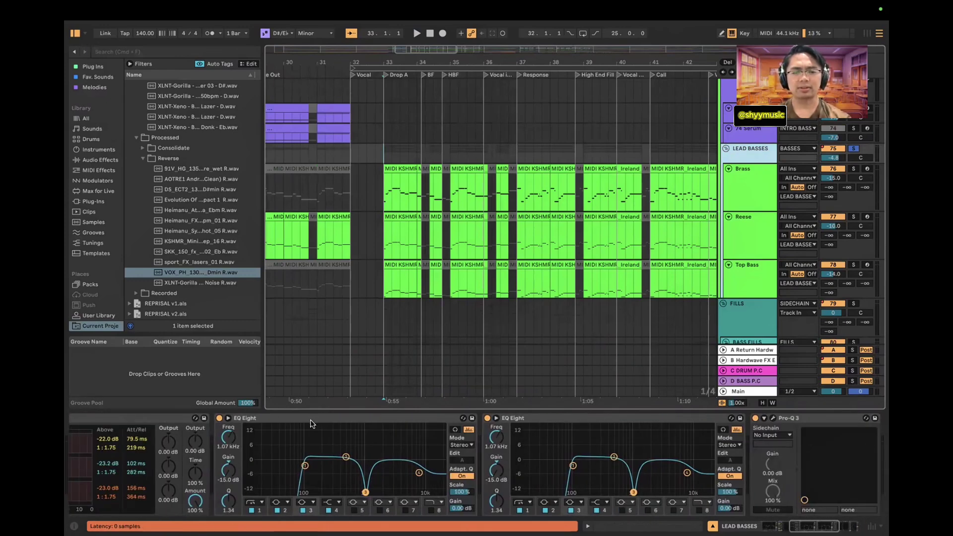
pyautogui.click(312, 422)
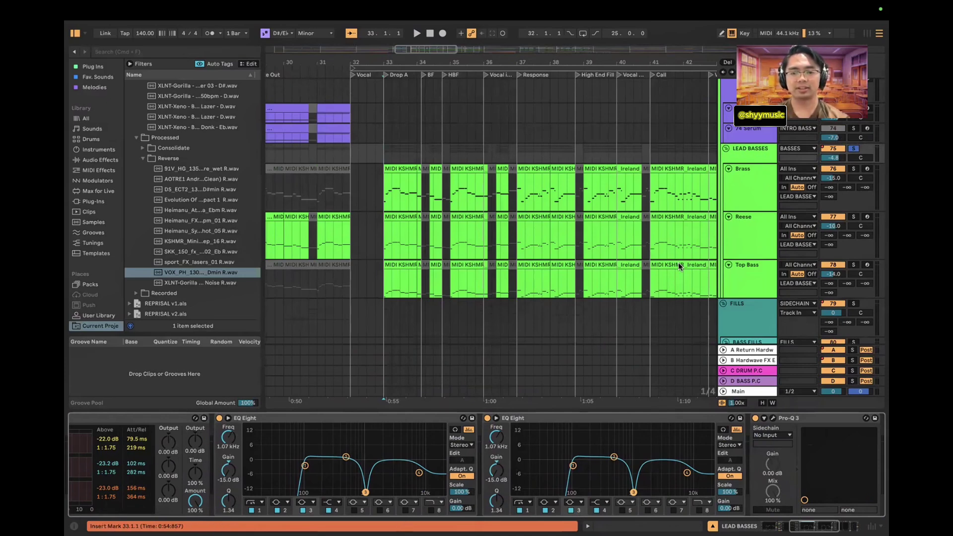
pyautogui.click(350, 421)
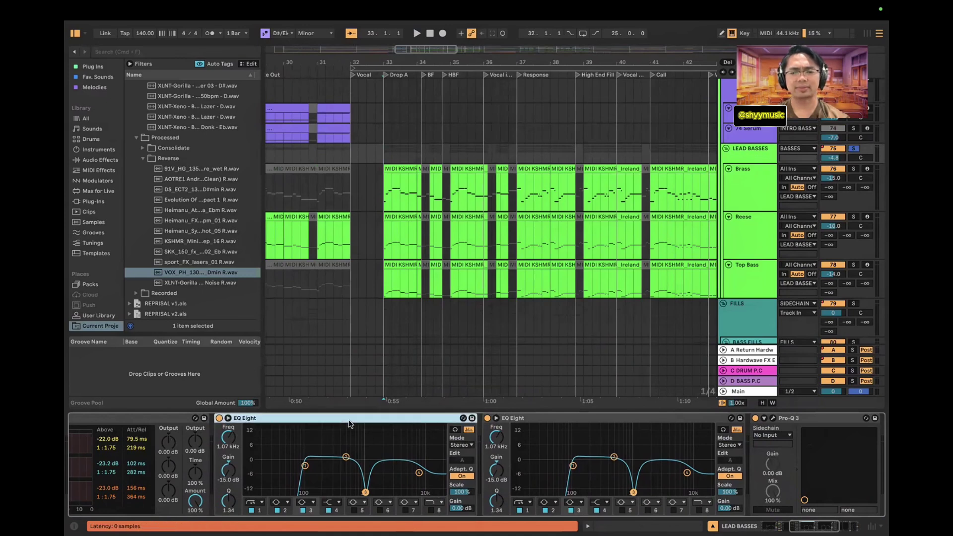
pyautogui.click(535, 424)
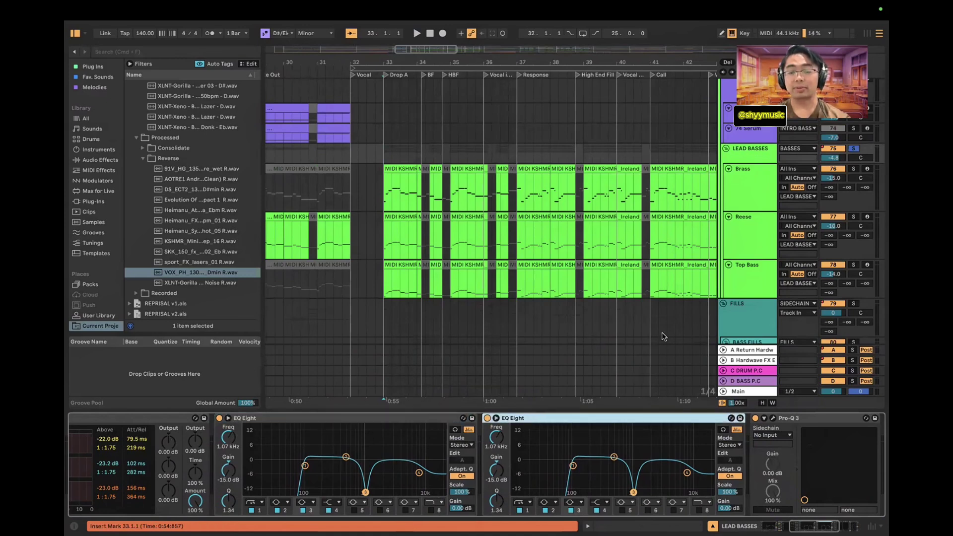
# Solo the SYNTHS group and play the drop to examine the spectrum in its EQ Eight, selecting the uppermost band's node
pyautogui.click(598, 428)
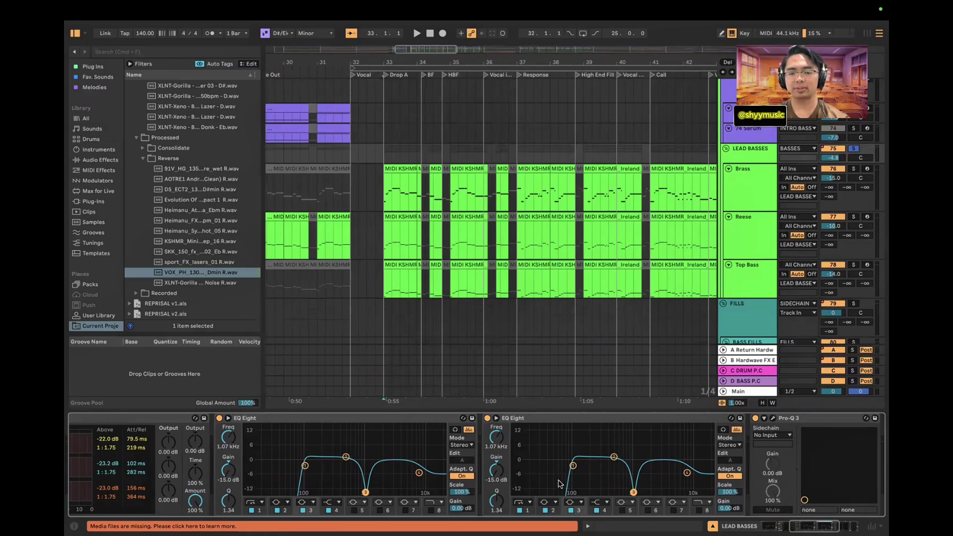
pyautogui.hscroll(2, 586, 442)
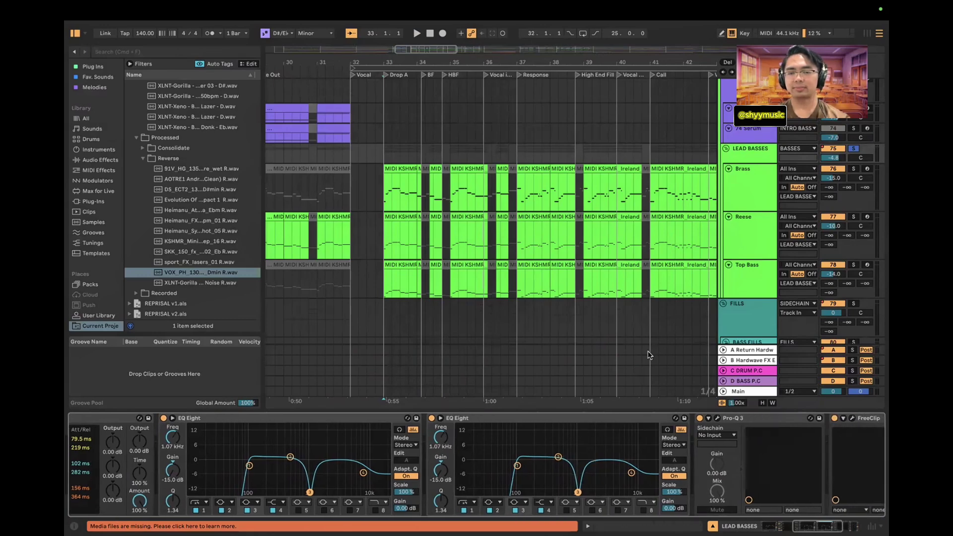
pyautogui.scroll(10, 745, 196)
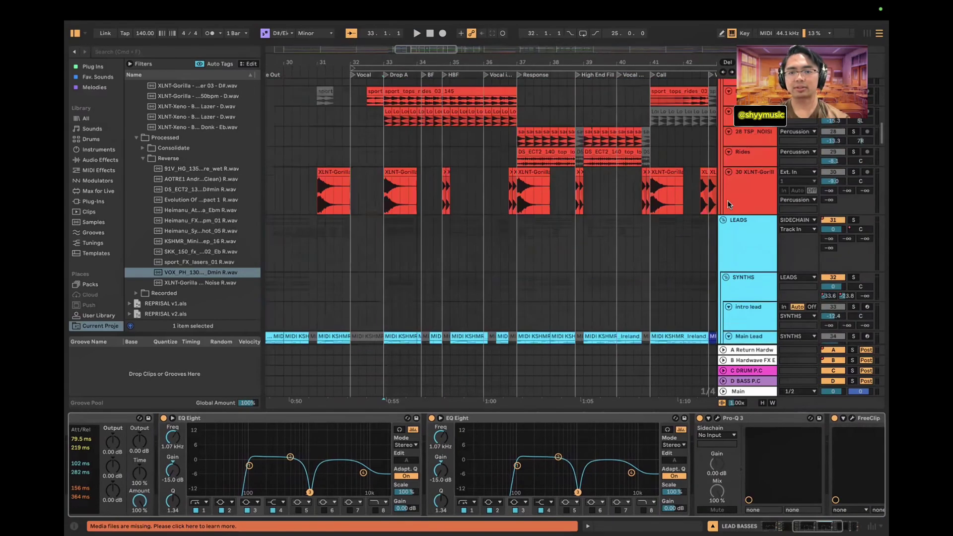
pyautogui.click(728, 200)
pyautogui.scroll(-3, 794, 174)
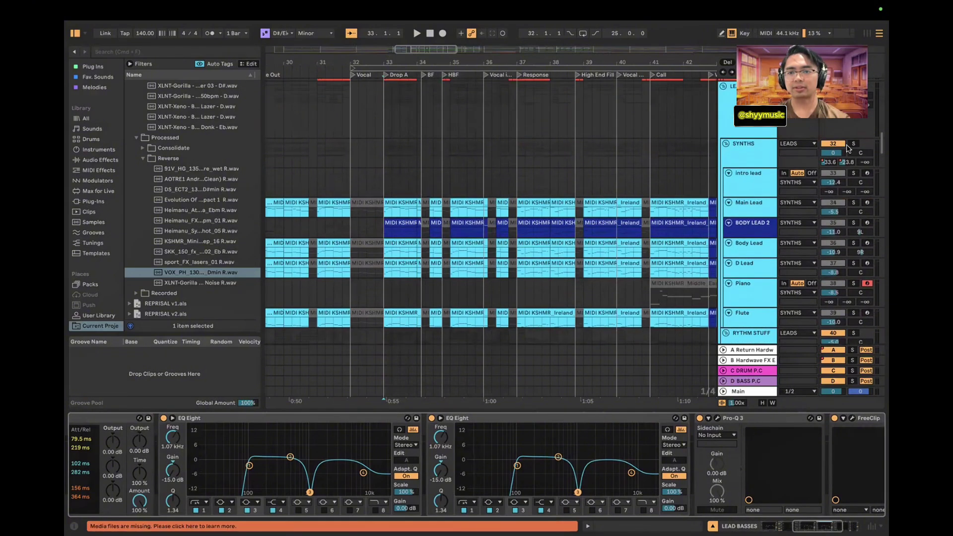
pyautogui.click(852, 145)
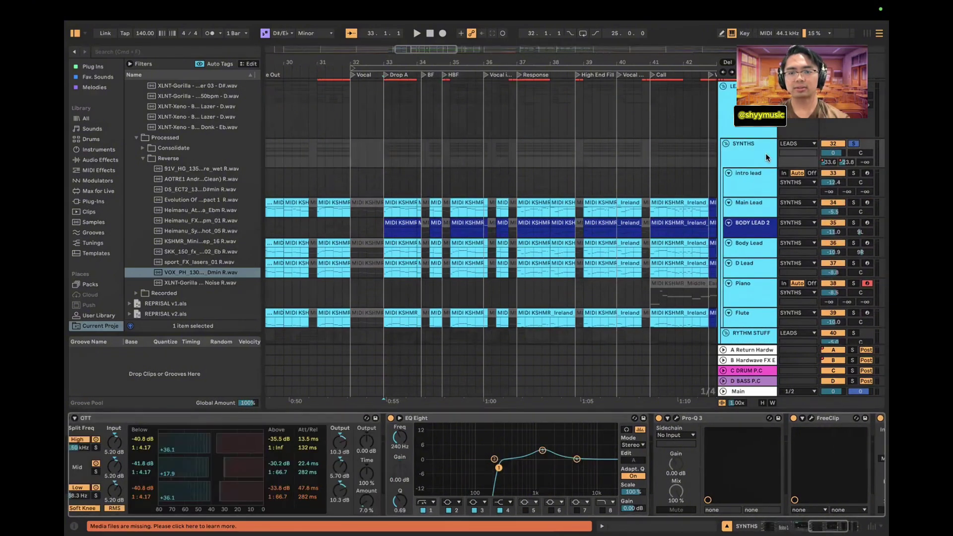
pyautogui.press('space')
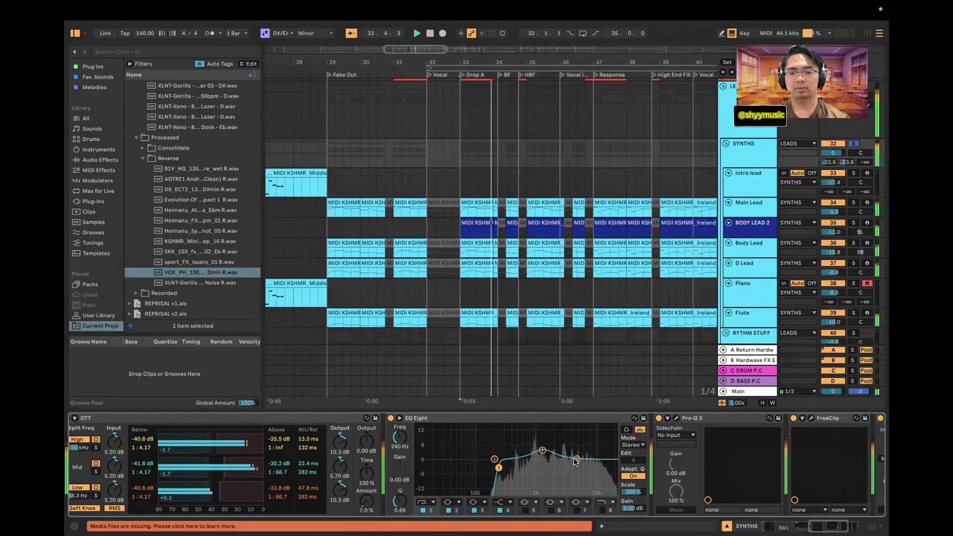
pyautogui.moveTo(575, 461); pyautogui.dragTo(576, 459)
# Try sweeping the notch in the LEAD BASSES group's second EQ Eight up to 2.97 kHz during playback with the solo cleared
pyautogui.scroll(-10, 607, 282)
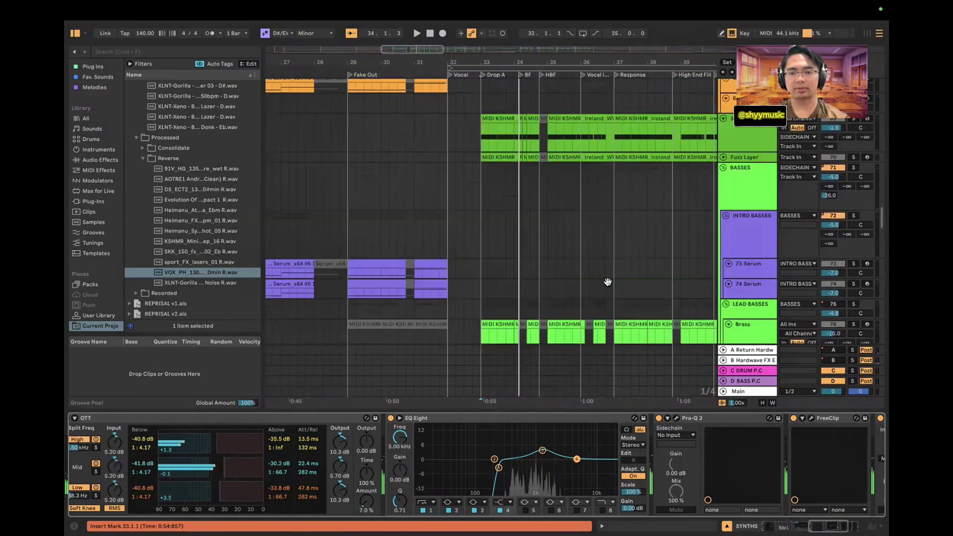
pyautogui.scroll(-5, 607, 282)
pyautogui.click(742, 169)
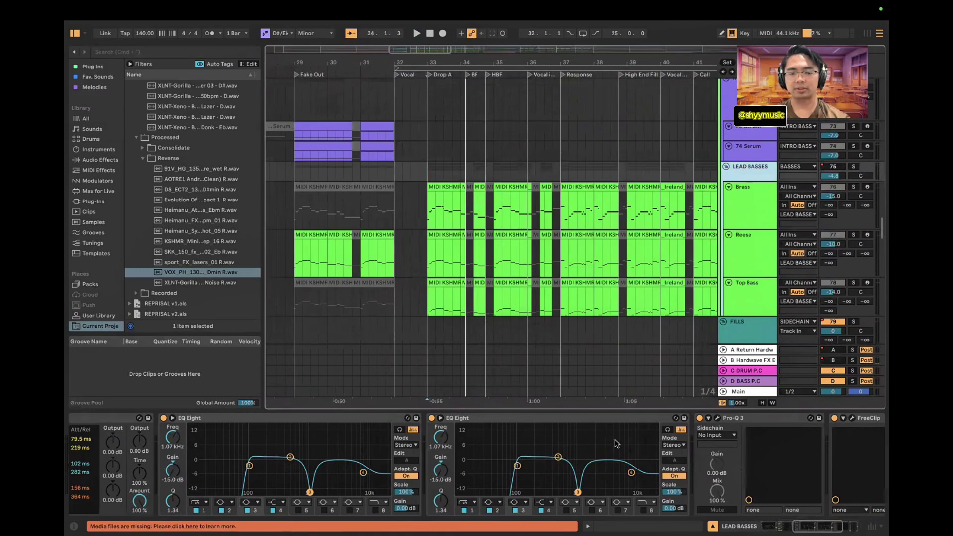
pyautogui.click(578, 493)
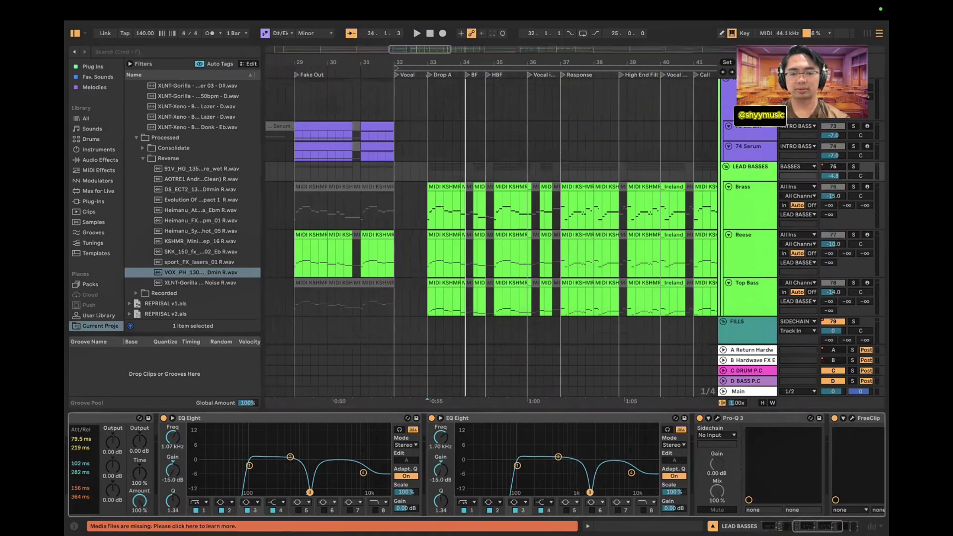
pyautogui.click(854, 171)
pyautogui.press('space')
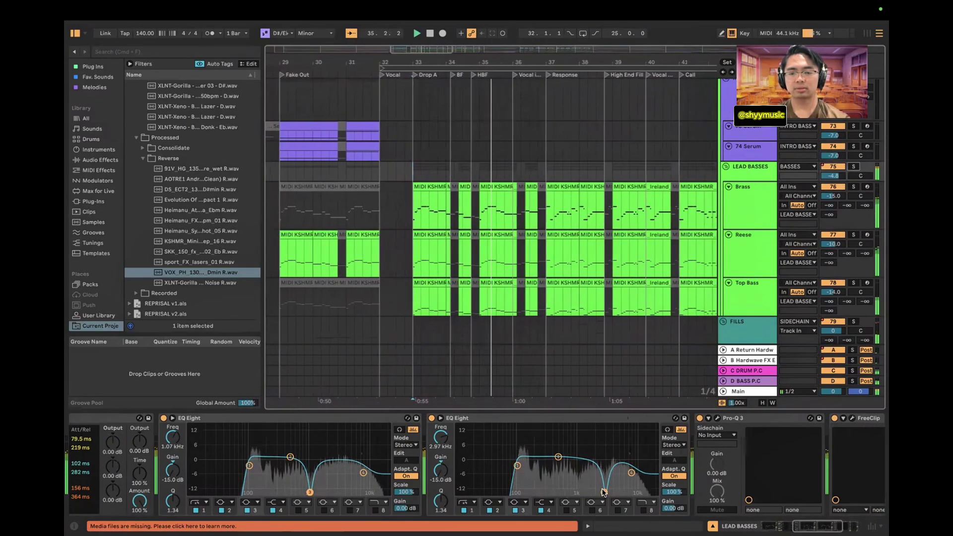
pyautogui.press('space')
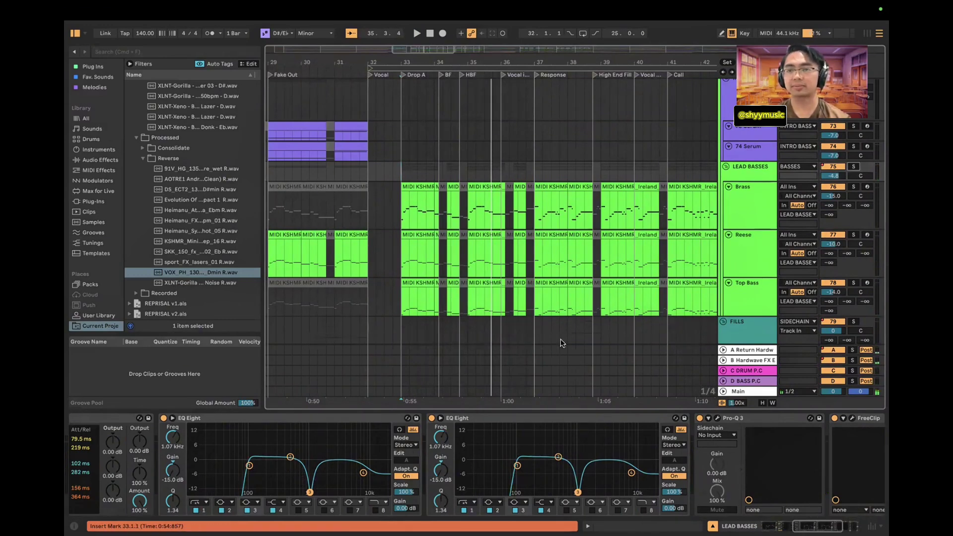
# Look over the arrangement of the LEAD BASSES, FILLS, INTRO BASSES, SUB and Fuzz Layer tracks around Drop A
pyautogui.scroll(-2, 530, 225)
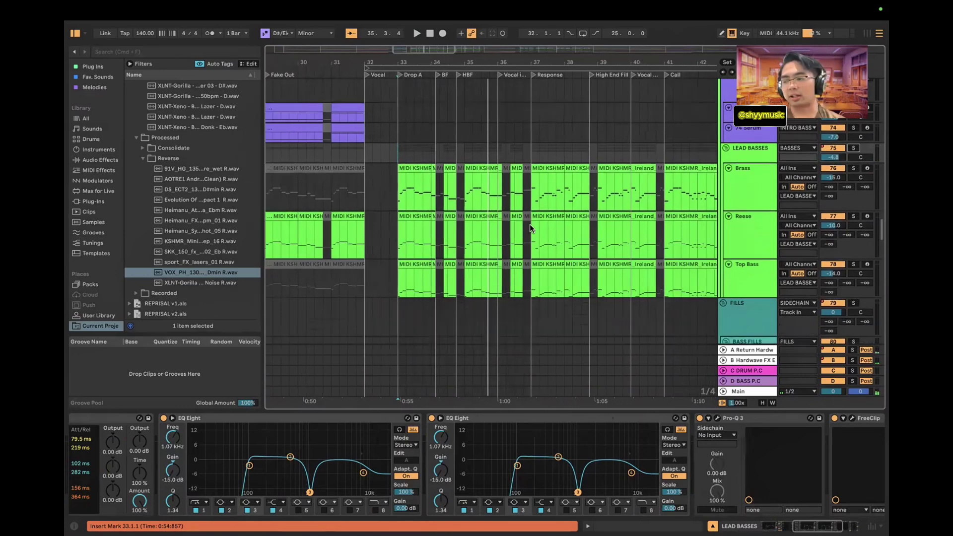
pyautogui.scroll(-5, 529, 224)
pyautogui.hscroll(2, 529, 224)
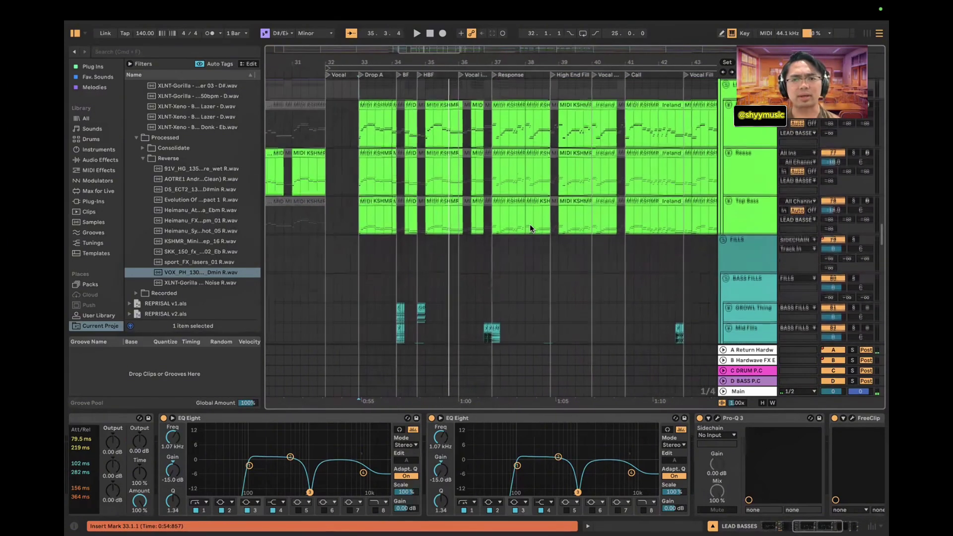
pyautogui.scroll(10, 529, 224)
pyautogui.hscroll(-3, 529, 224)
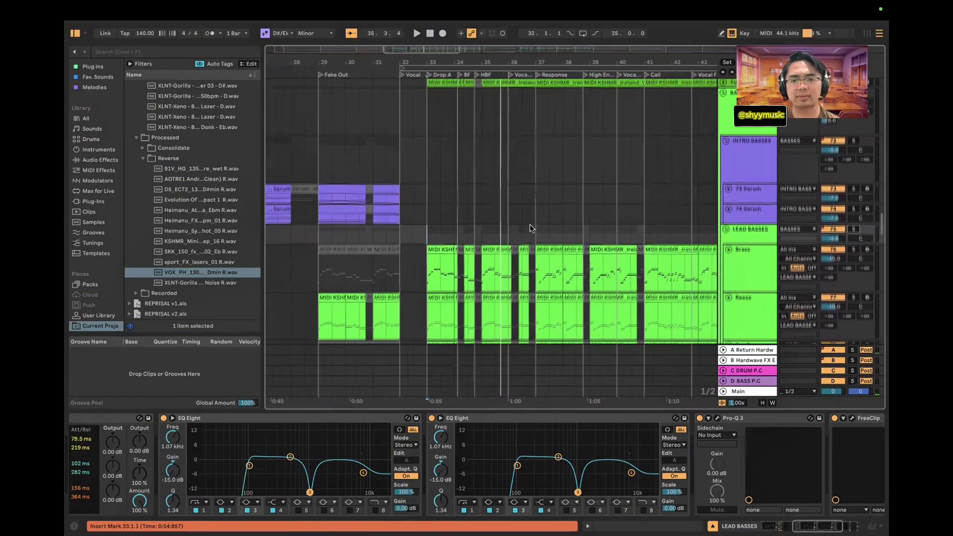
pyautogui.scroll(4, 529, 224)
pyautogui.scroll(-2, 530, 224)
pyautogui.hscroll(1, 529, 224)
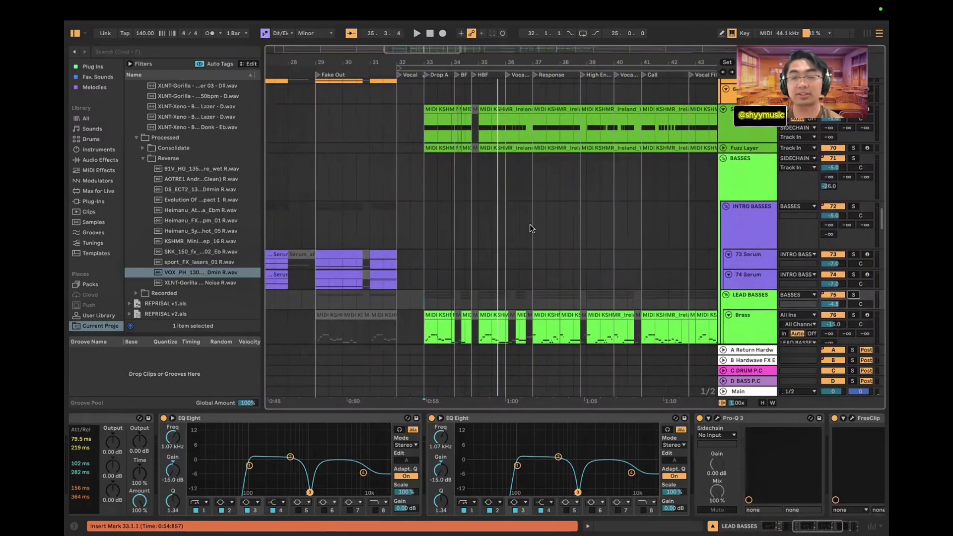
pyautogui.scroll(2, 529, 224)
pyautogui.scroll(1, 530, 225)
pyautogui.hscroll(1, 529, 224)
# Select the SUB track and its first Drop A clip, and examine the high-cut band in its Pro-Q 3 at the processing chain's end
pyautogui.click(721, 187)
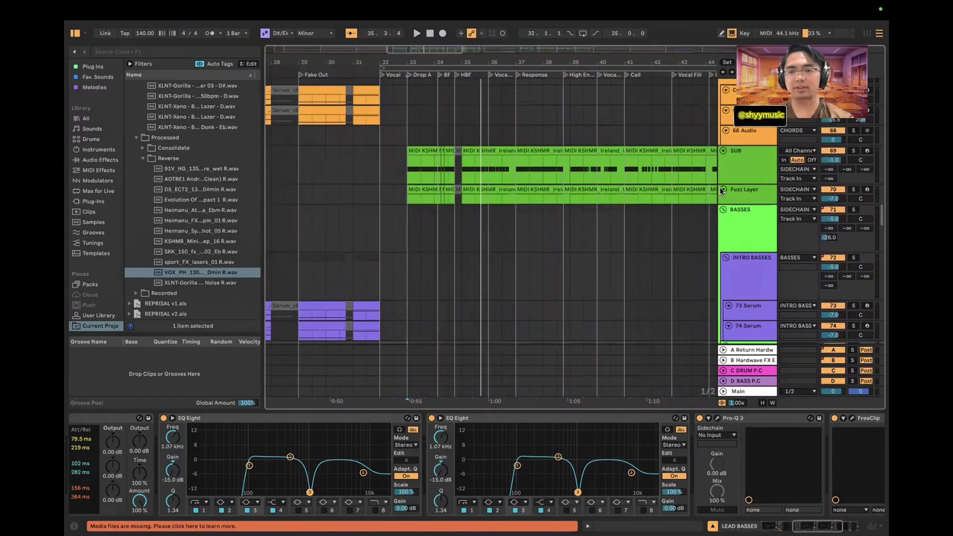
pyautogui.keyDown('super'); pyautogui.scroll(5, 451, 163); pyautogui.keyUp('super')
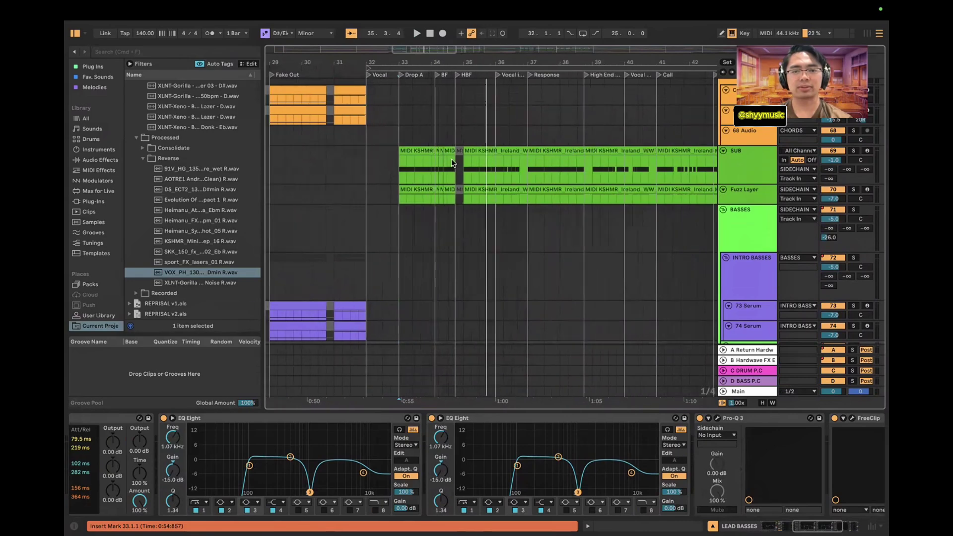
pyautogui.click(385, 143)
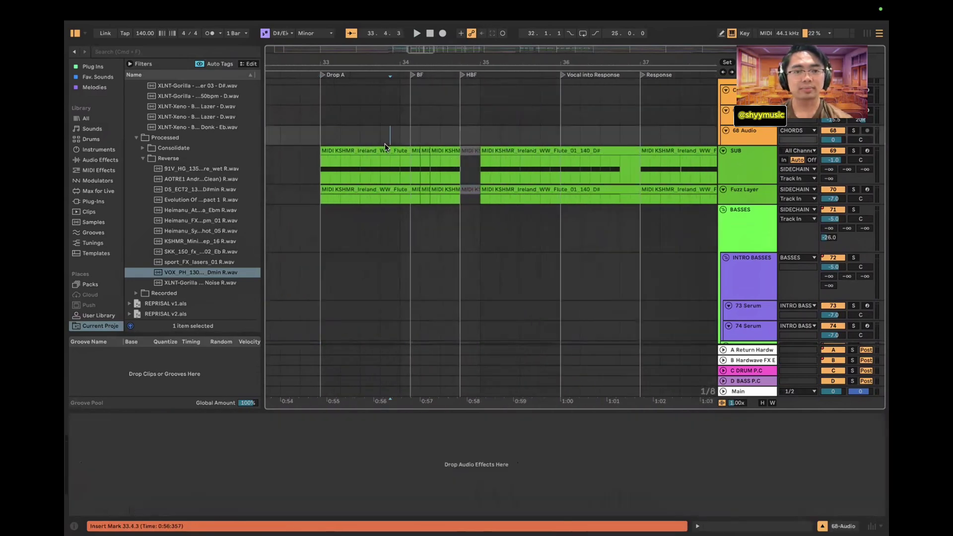
pyautogui.click(384, 153)
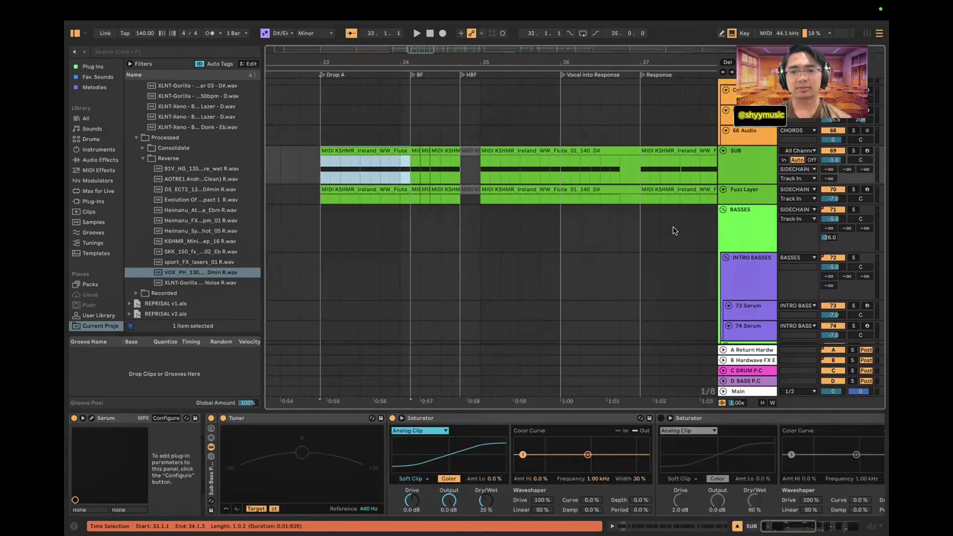
pyautogui.click(735, 162)
pyautogui.scroll(1, 665, 390)
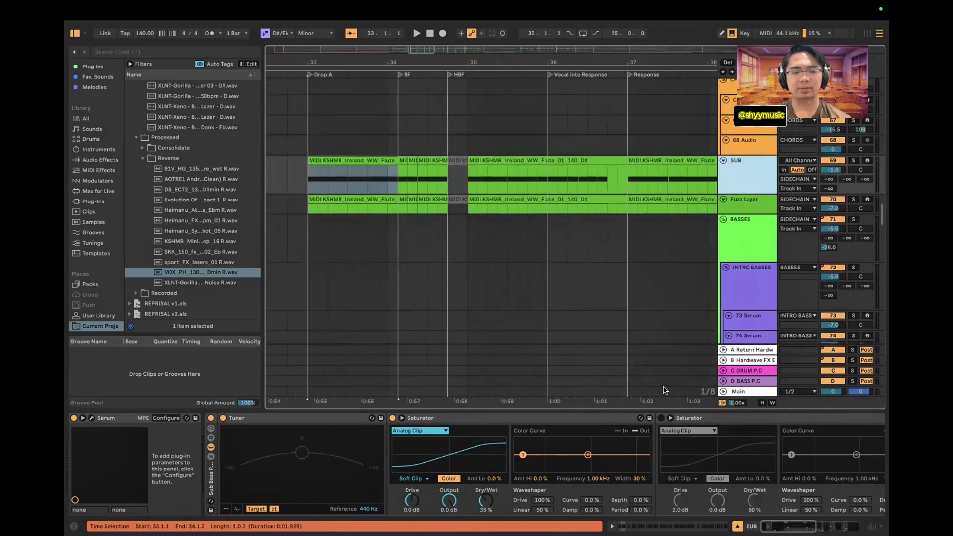
pyautogui.hscroll(10, 644, 437)
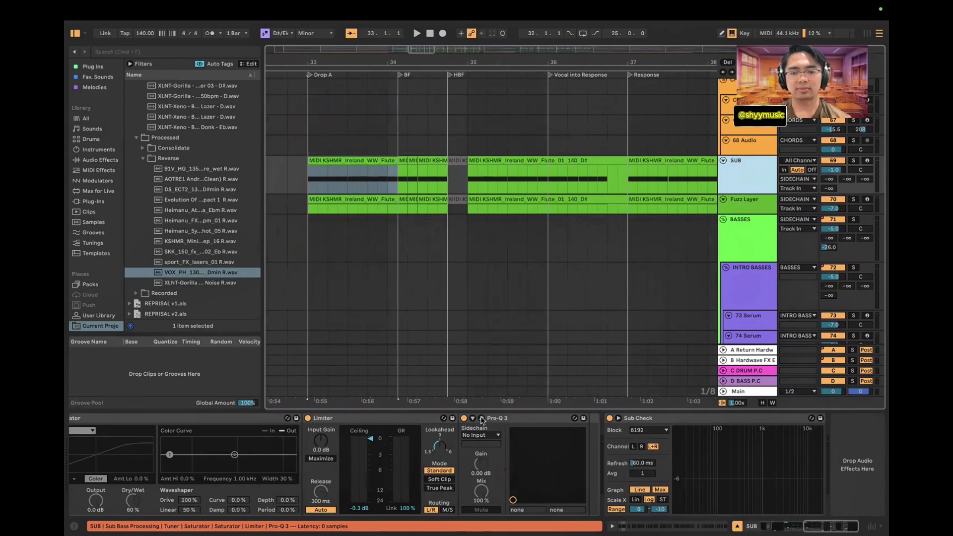
pyautogui.press('super+alt+p')
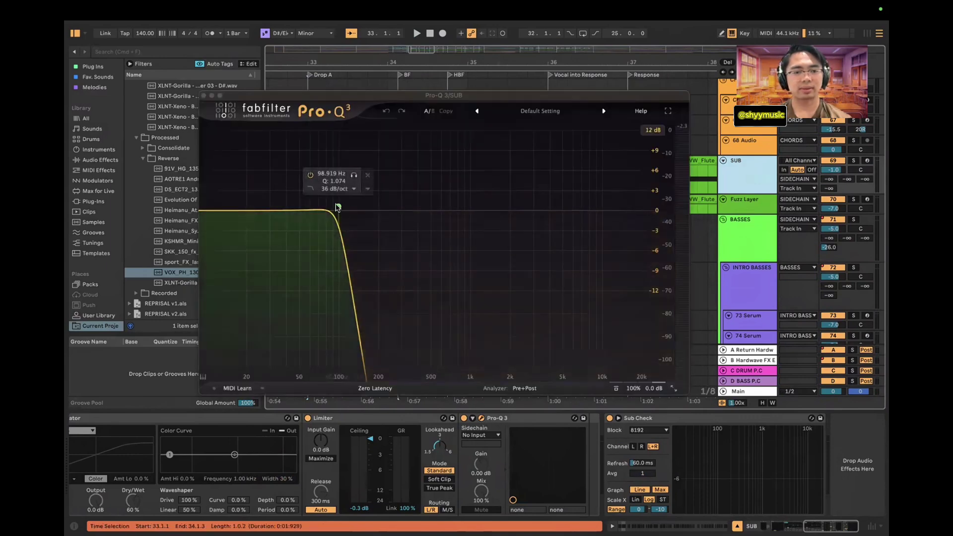
pyautogui.click(204, 95)
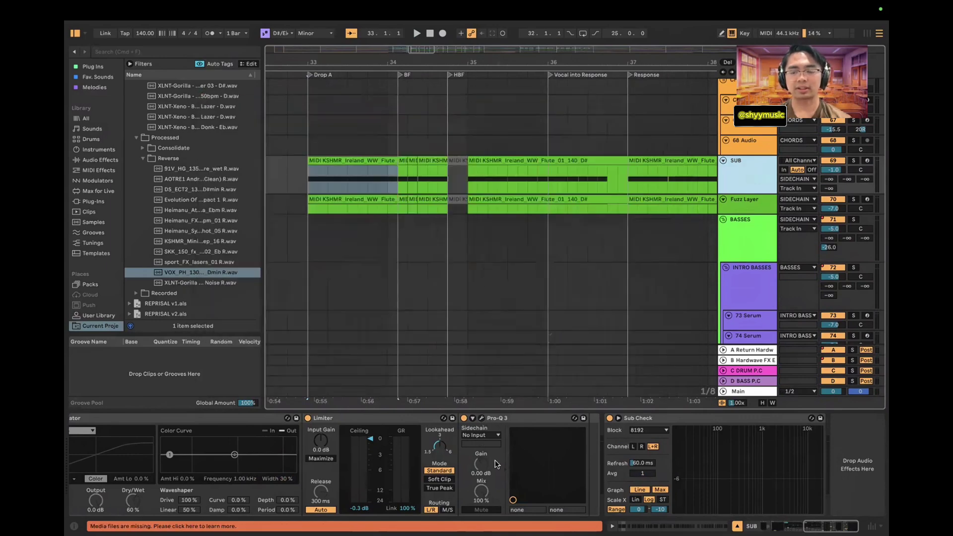
# Select the LEAD BASSES group again and examine its chain from the first EQ Eight through Multiband Compression to the two notched EQ Eights
pyautogui.scroll(-10, 654, 223)
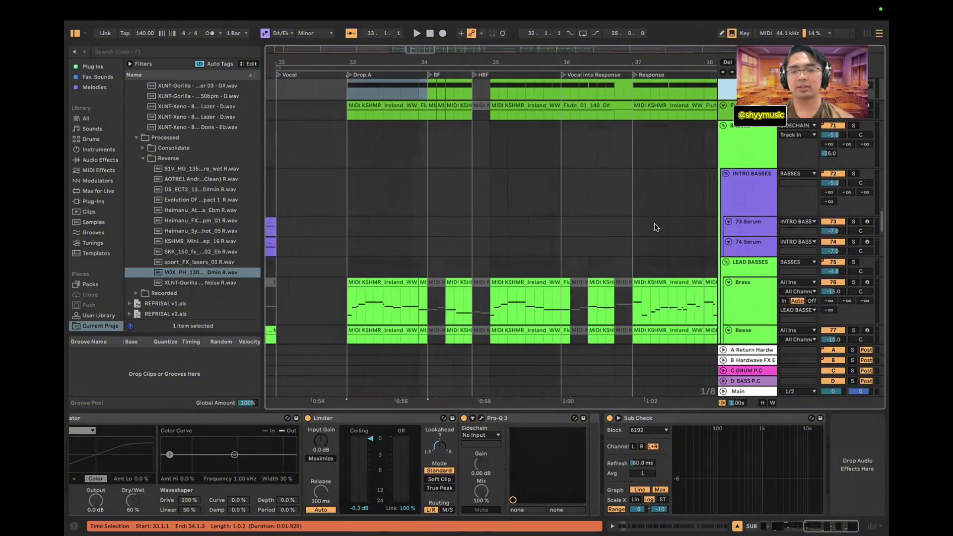
pyautogui.scroll(-5, 655, 222)
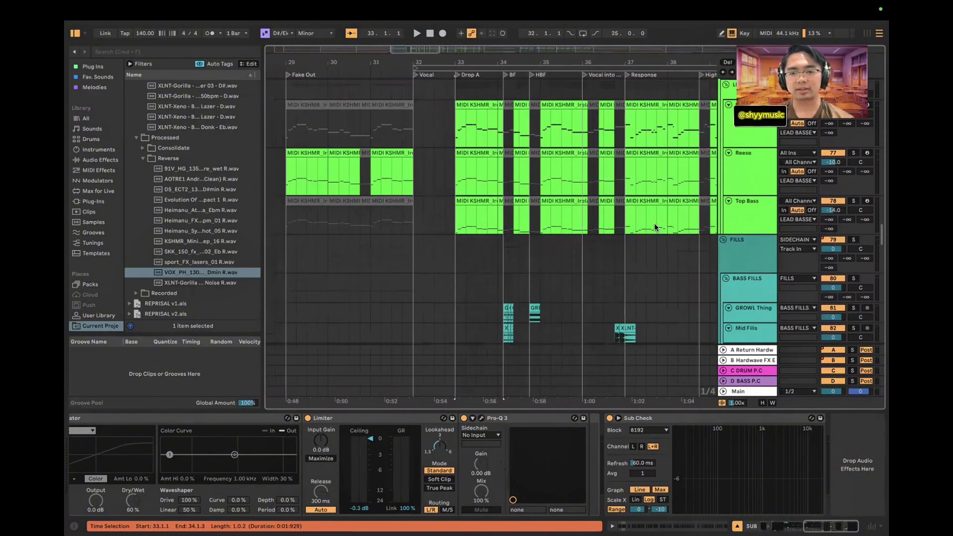
pyautogui.scroll(10, 655, 223)
pyautogui.scroll(-4, 655, 222)
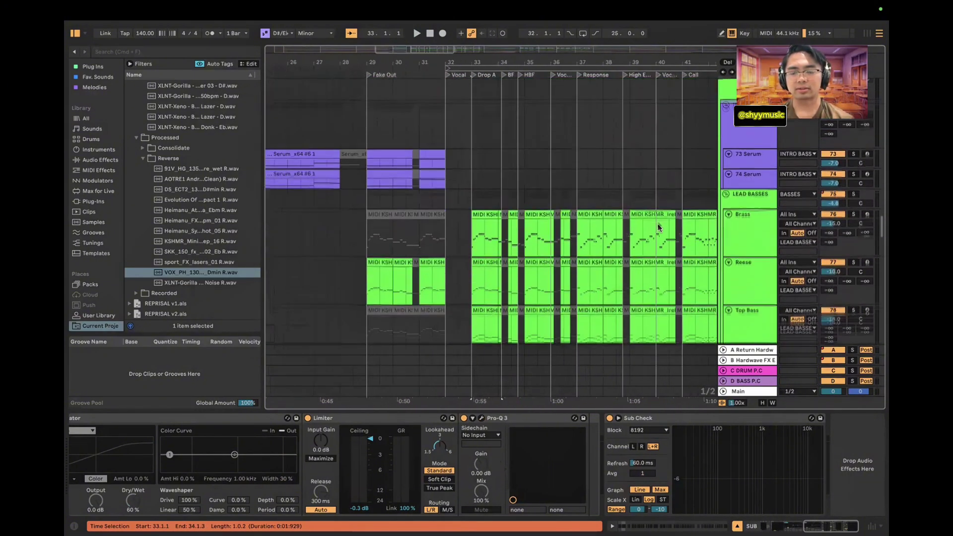
pyautogui.click(741, 198)
pyautogui.hscroll(-2, 622, 424)
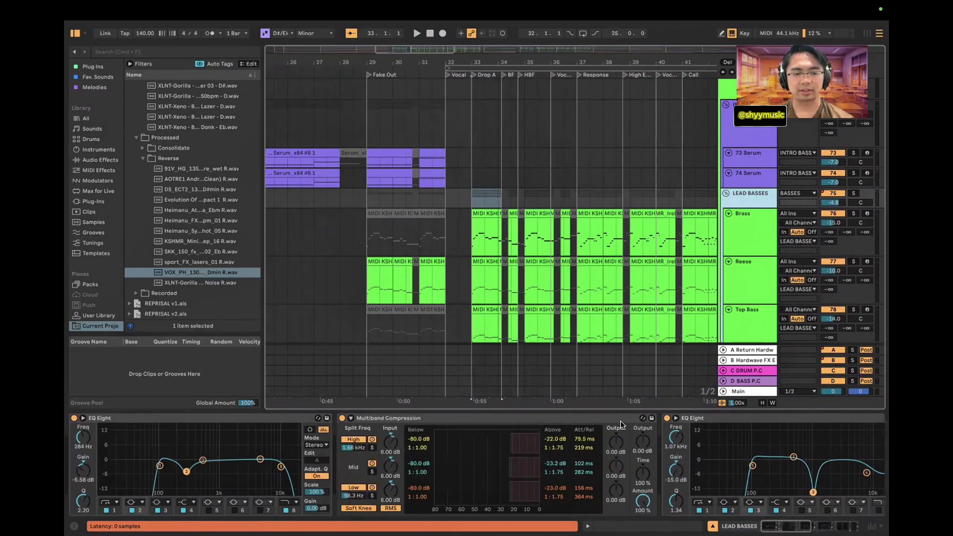
pyautogui.scroll(4, 588, 282)
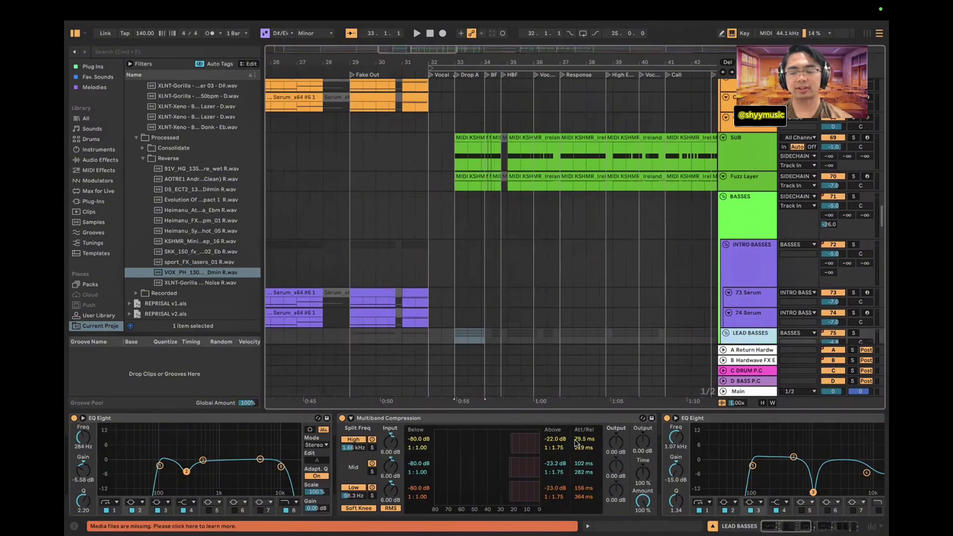
pyautogui.hscroll(3, 588, 464)
pyautogui.hscroll(5, 588, 464)
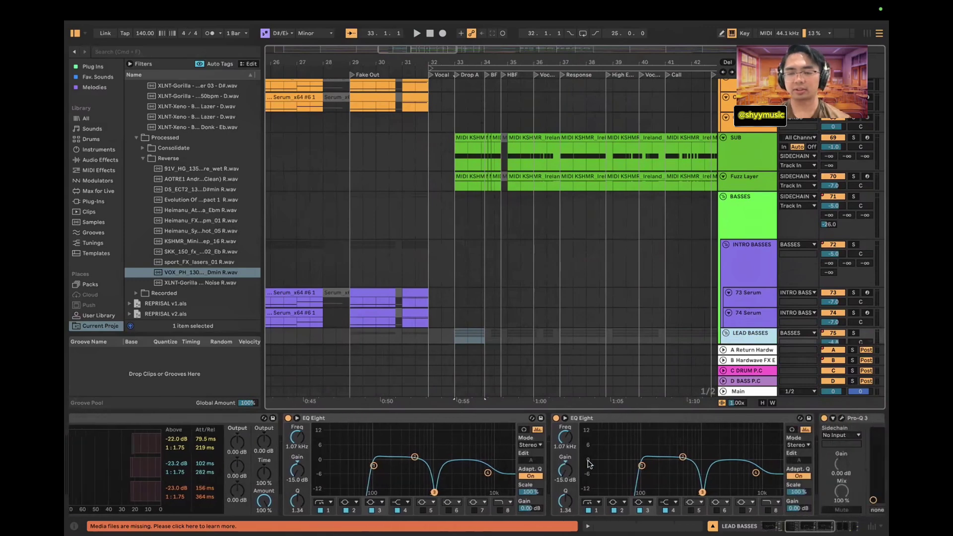
pyautogui.scroll(1, 666, 288)
# Switch to the Breakdowns notes document and highlight the Drop Fills heading as the next talking point
pyautogui.scroll(15, 666, 286)
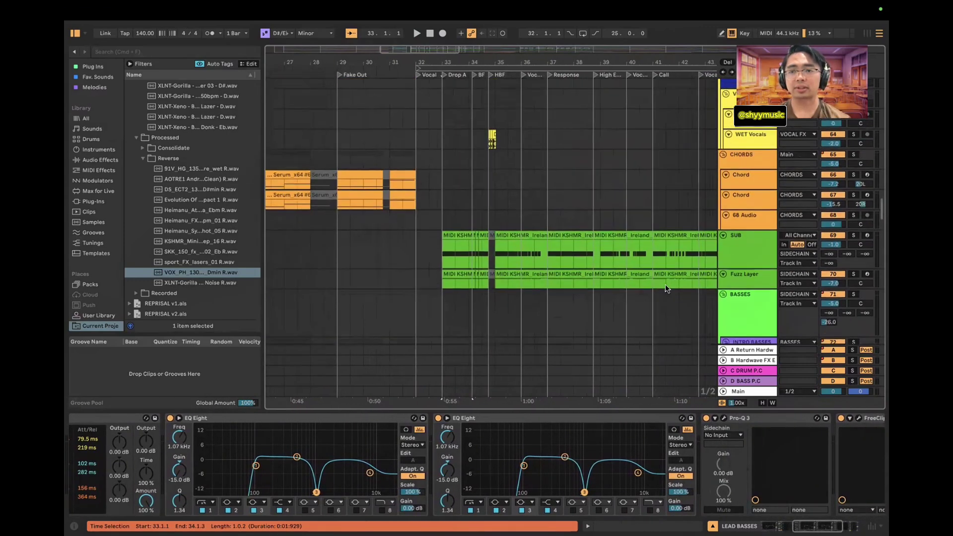
pyautogui.scroll(5, 666, 285)
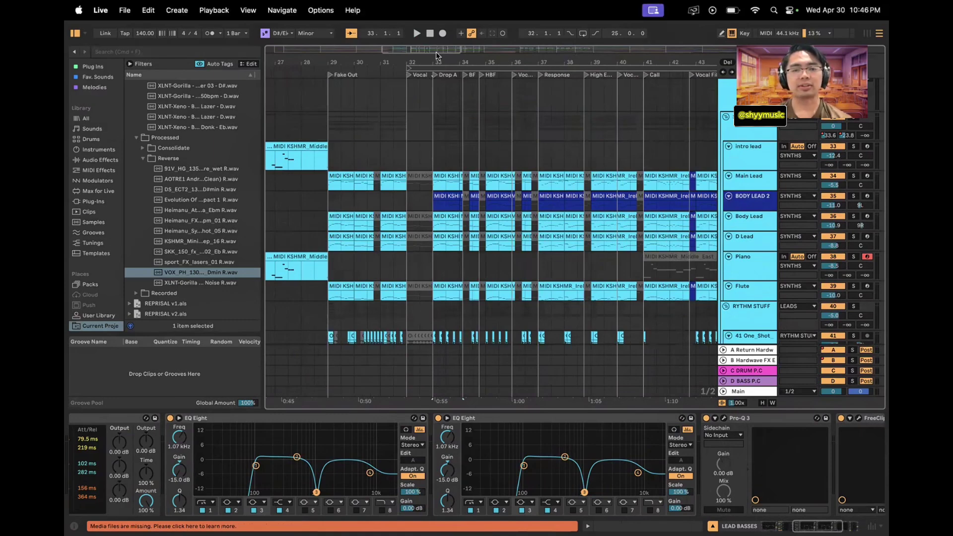
pyautogui.scroll(1, 436, 195)
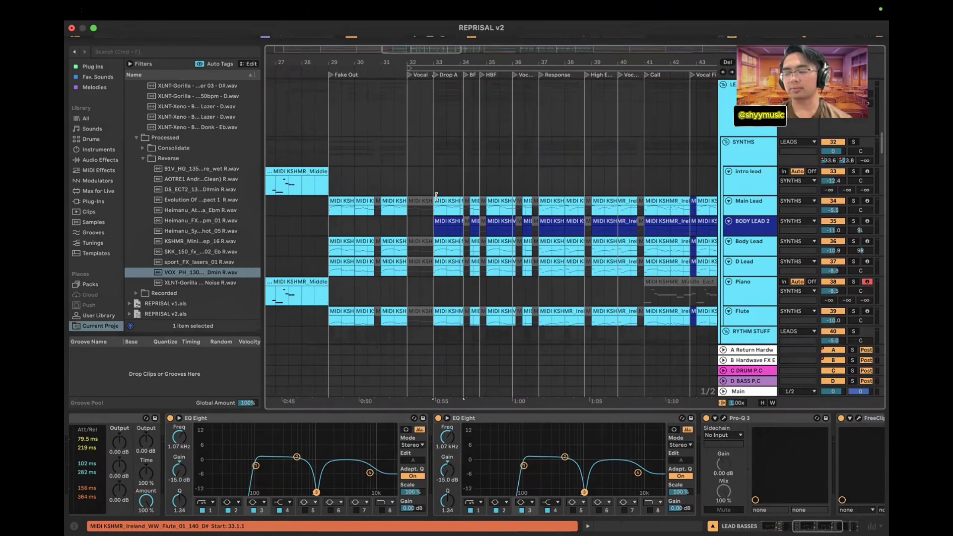
pyautogui.hotkey('ctrl', 'Left')
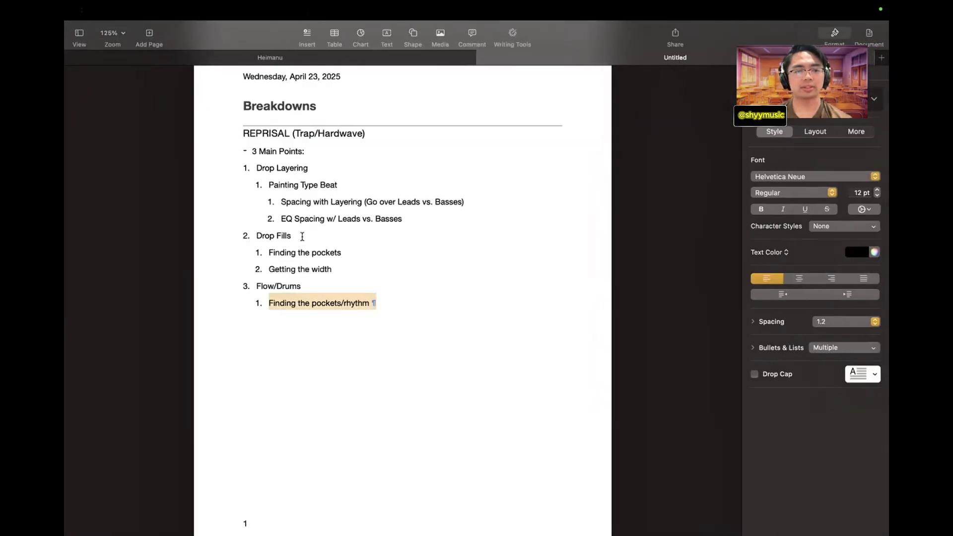
pyautogui.moveTo(254, 235); pyautogui.dragTo(330, 232)
# Switch back to the REPRISAL v2 project in Ableton Live and solo the LEADS group
pyautogui.hotkey('ctrl', 'Right')
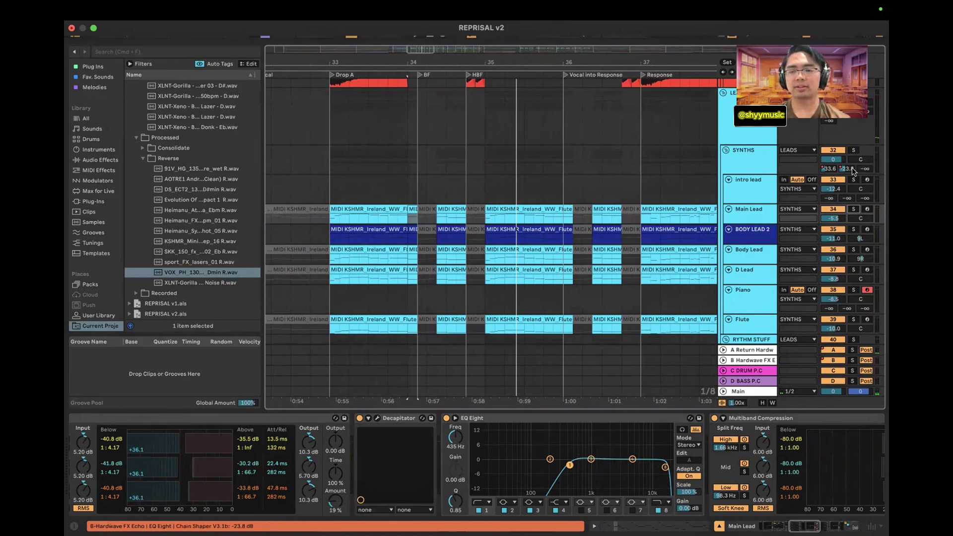
pyautogui.scroll(3, 852, 168)
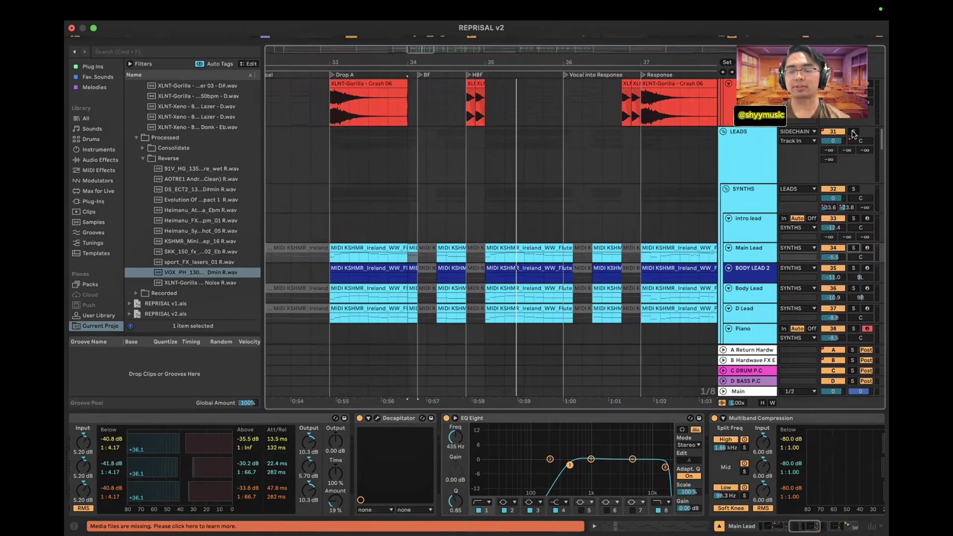
pyautogui.click(854, 131)
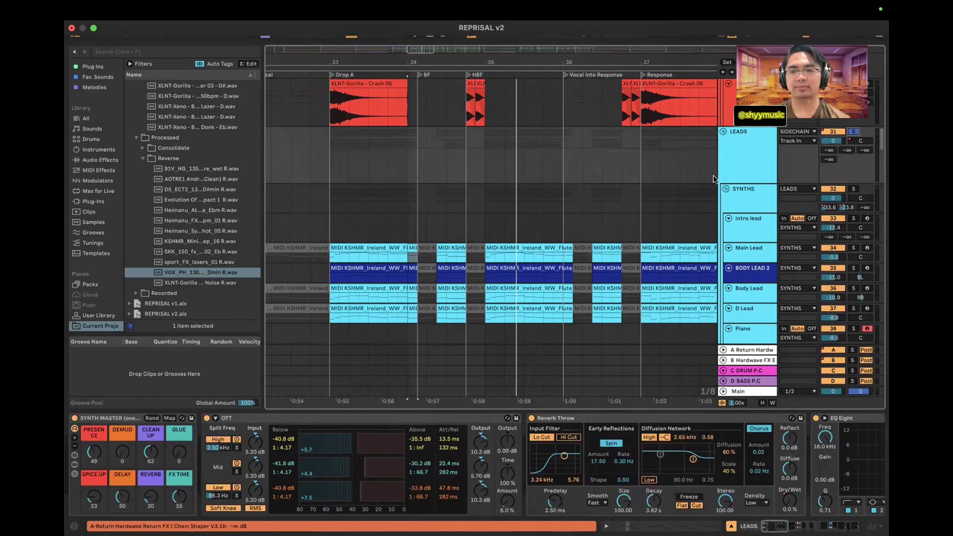
# Find the FILLS group below the lead basses and solo it in place of LEADS
pyautogui.scroll(-5, 477, 288)
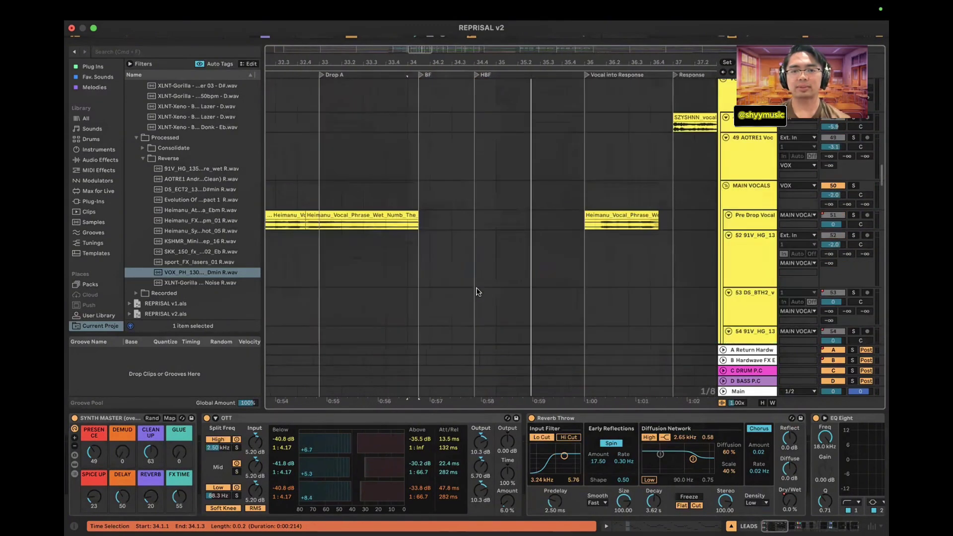
pyautogui.scroll(5, 477, 292)
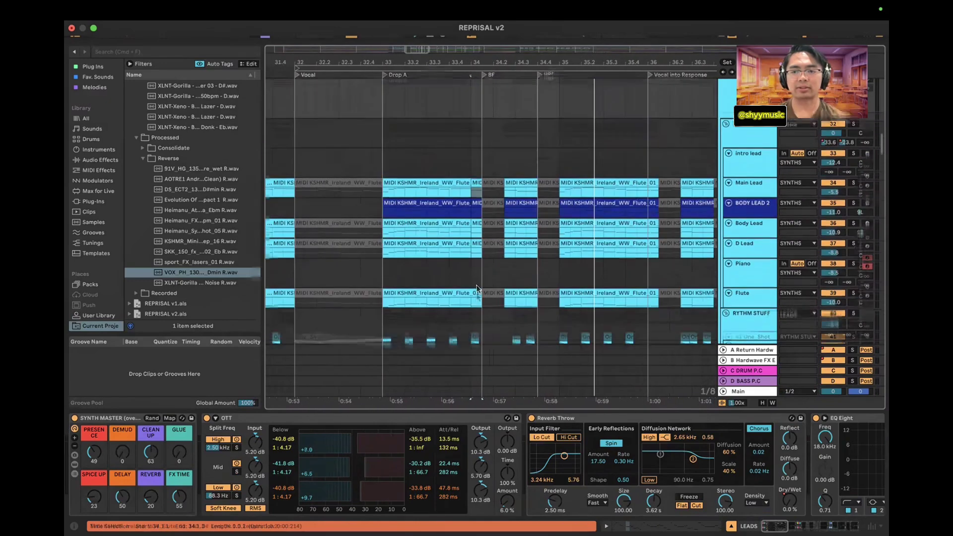
pyautogui.scroll(-10, 476, 289)
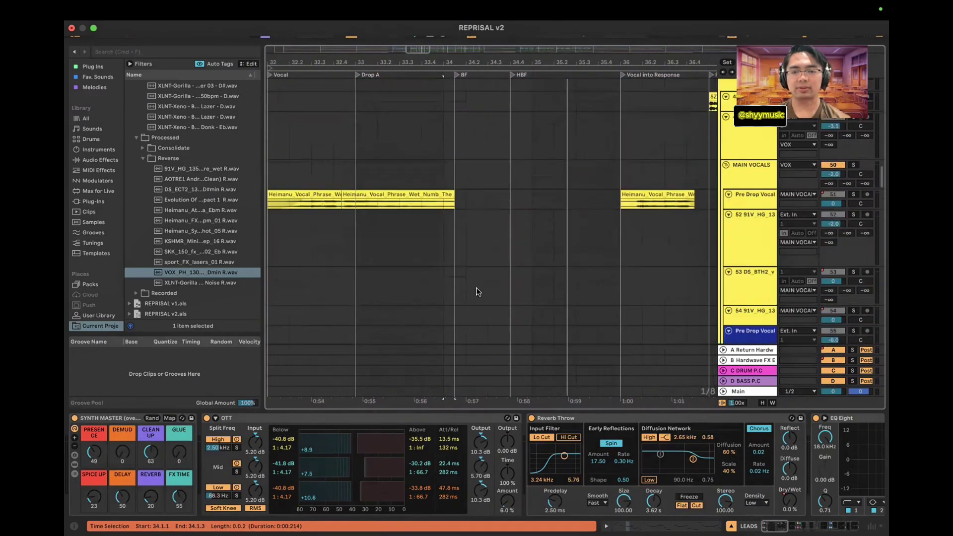
pyautogui.scroll(-10, 476, 288)
pyautogui.scroll(6, 556, 281)
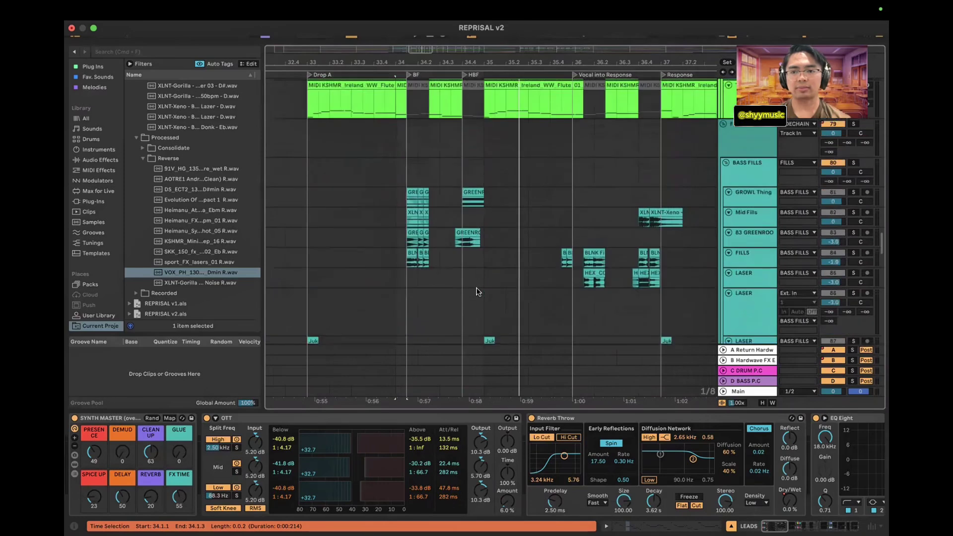
pyautogui.click(854, 187)
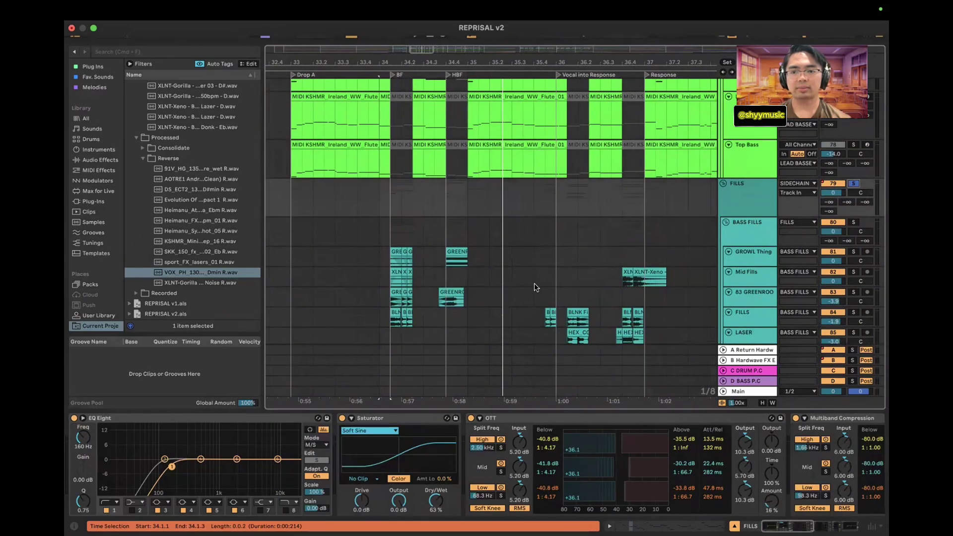
# Play the soloed FILLS group from the start of Drop A at 33.1.1 through the High End Fill section
pyautogui.scroll(5, 535, 283)
pyautogui.scroll(8, 441, 274)
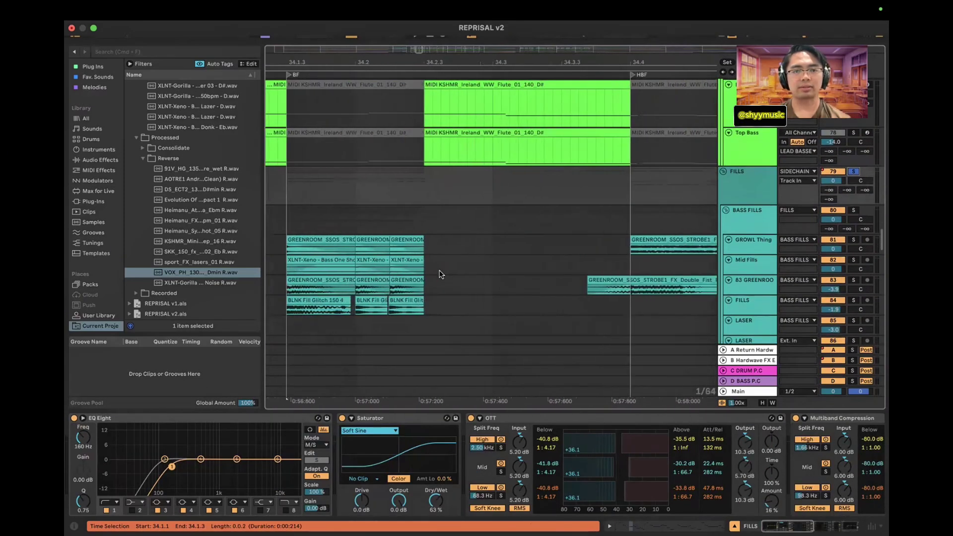
pyautogui.scroll(-10, 441, 274)
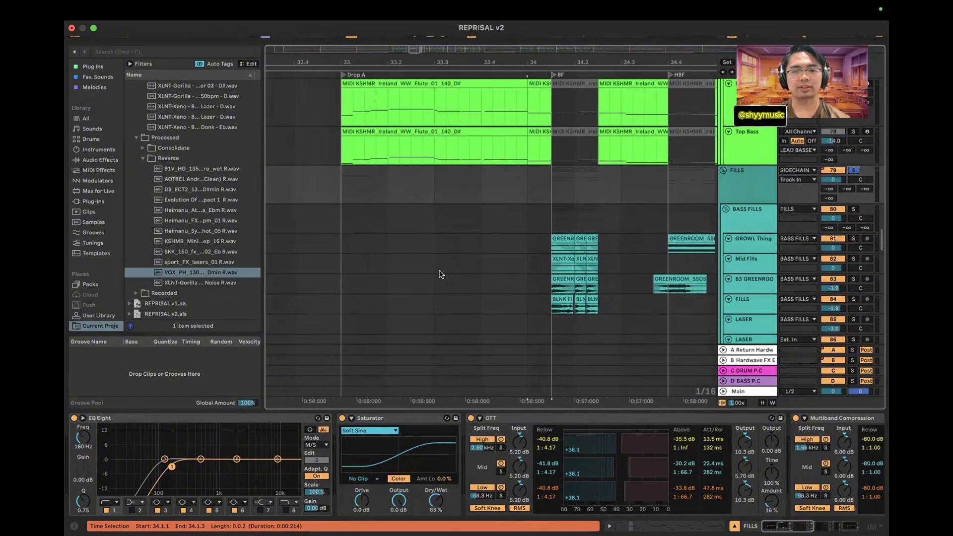
pyautogui.scroll(-3, 441, 274)
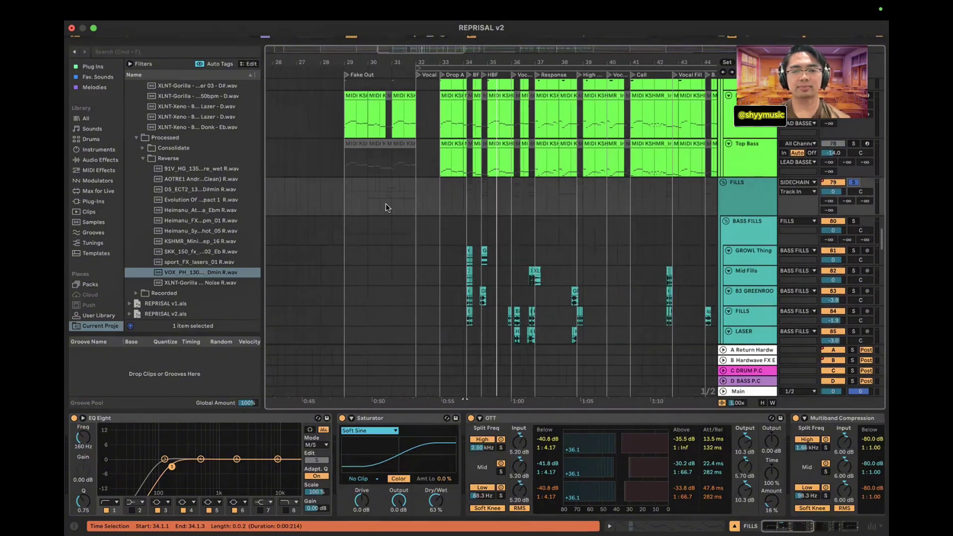
pyautogui.click(444, 201)
pyautogui.scroll(5, 440, 202)
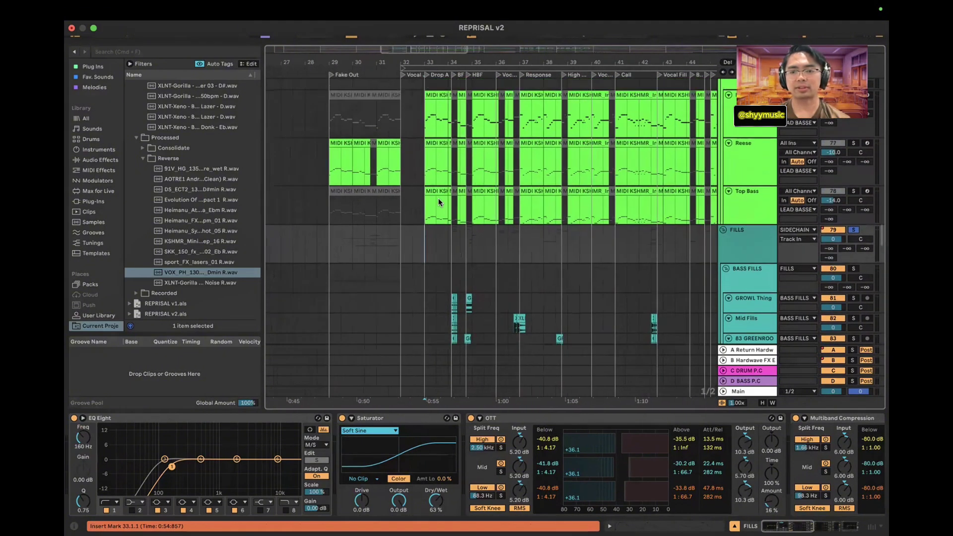
pyautogui.scroll(5, 439, 202)
pyautogui.scroll(-10, 439, 201)
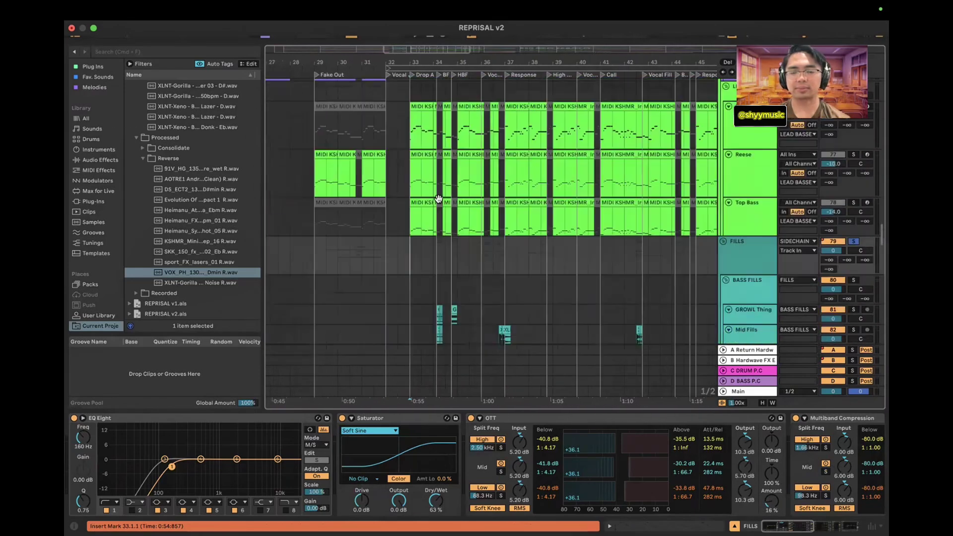
pyautogui.press('space')
pyautogui.hscroll(-3, 516, 207)
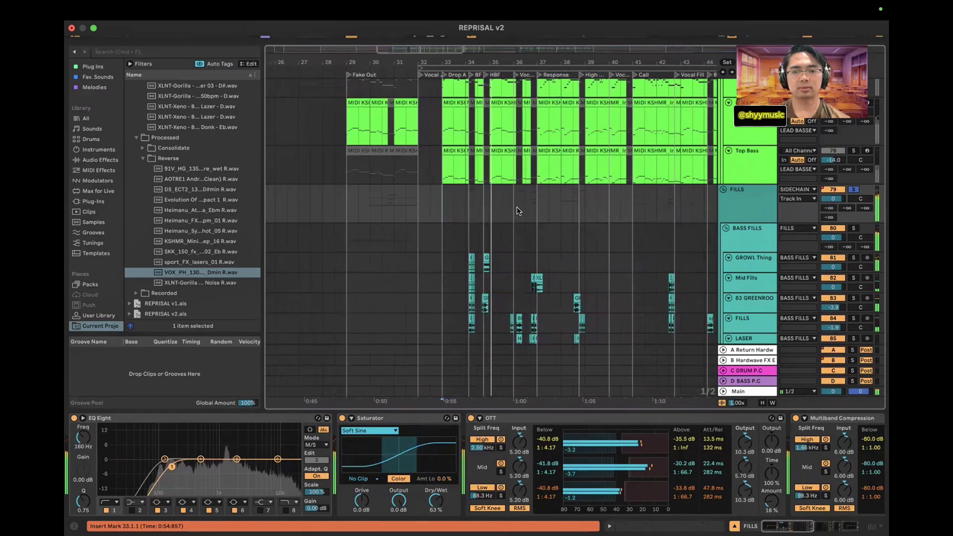
pyautogui.scroll(5, 517, 207)
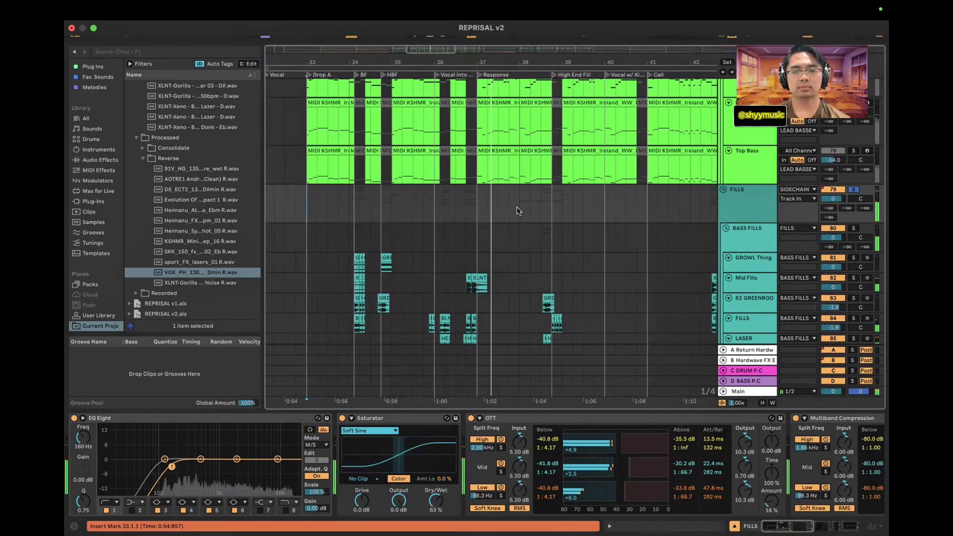
pyautogui.scroll(-3, 517, 206)
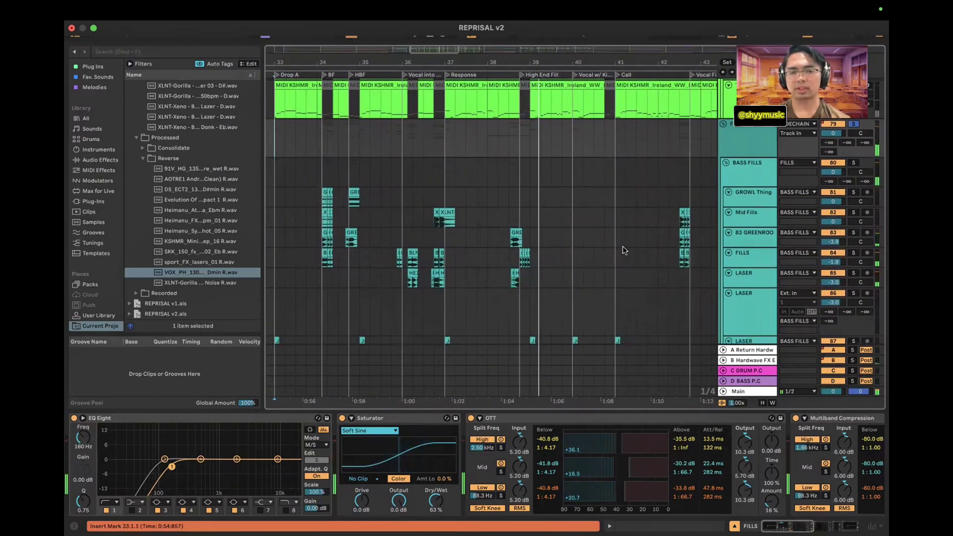
# Play the bass fills from 36.1.1 and select the fill around the Response marker from 36.4.1 to 37.2.1 across the fill tracks
pyautogui.scroll(1, 622, 246)
pyautogui.hscroll(-5, 576, 247)
pyautogui.scroll(1, 576, 246)
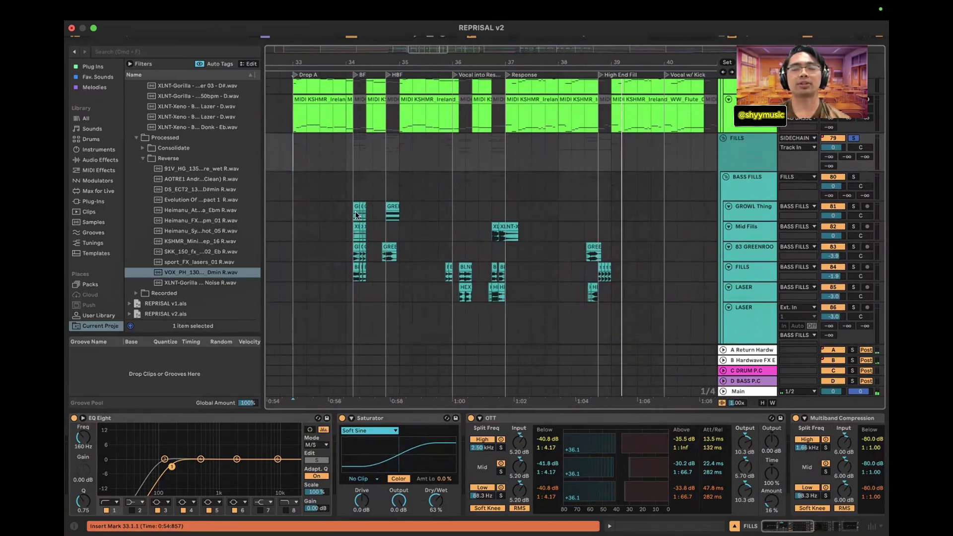
pyautogui.click(447, 192)
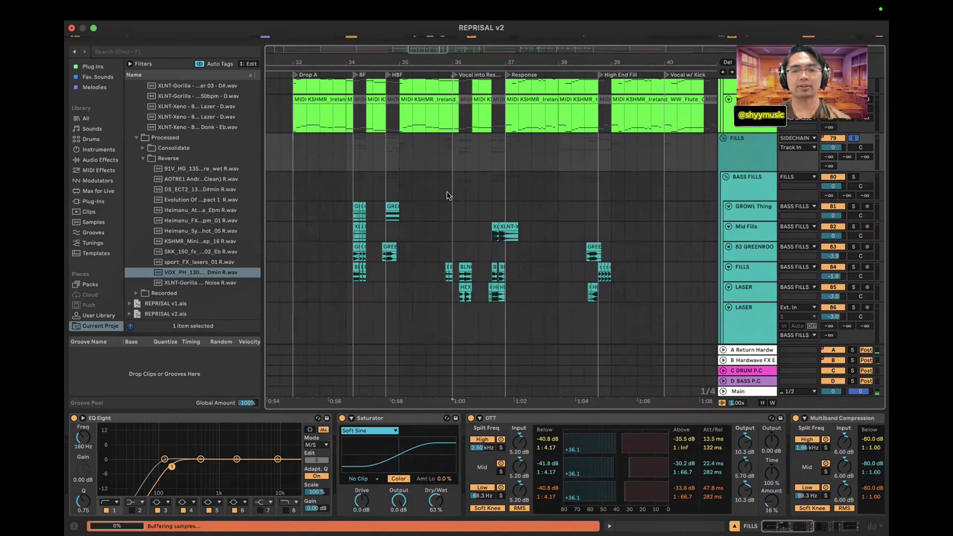
pyautogui.hscroll(-1, 447, 191)
pyautogui.hscroll(2, 446, 192)
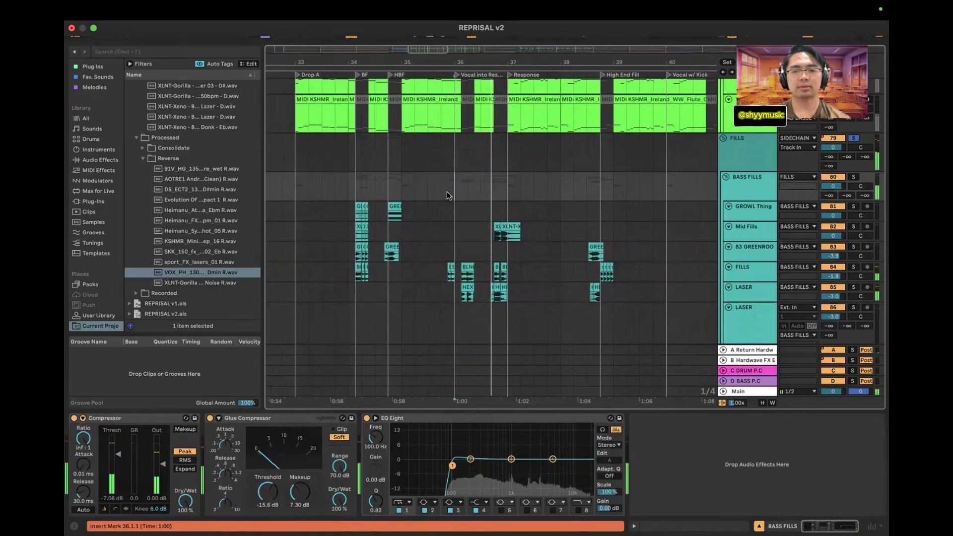
pyautogui.moveTo(466, 192); pyautogui.dragTo(488, 191)
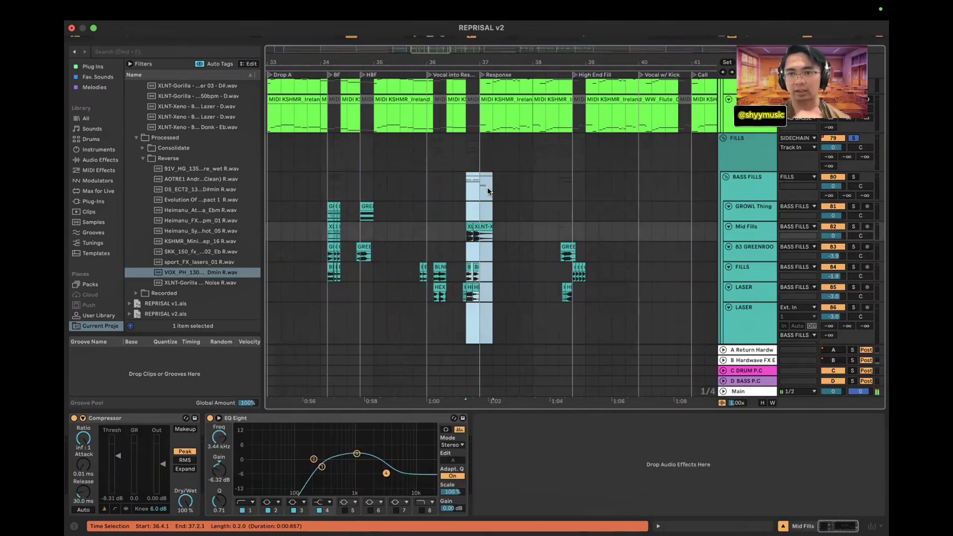
# Set the insert mark at 34.1.1 on BASS FILLS and play from there, following the fills through the High End Fill section
pyautogui.scroll(2, 486, 191)
pyautogui.hscroll(-1, 485, 191)
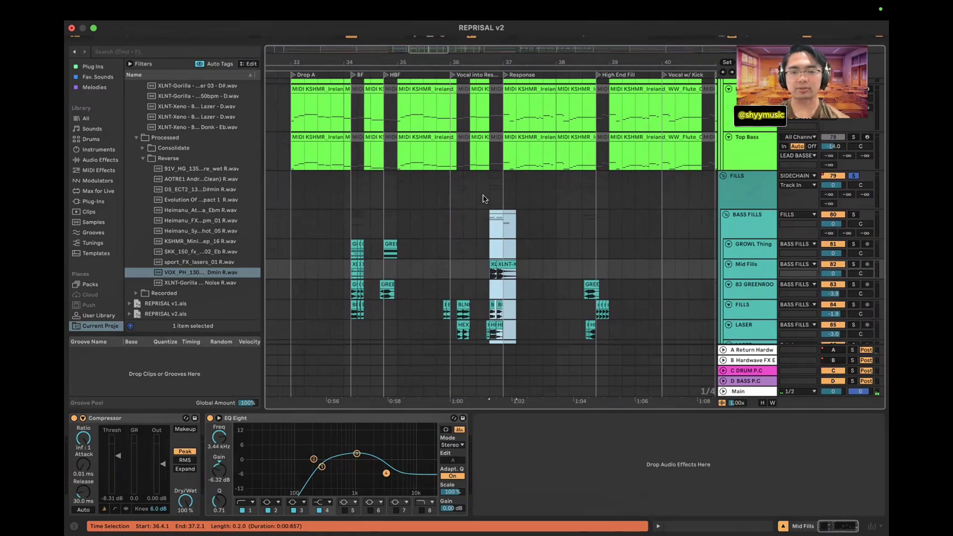
pyautogui.scroll(-2, 449, 242)
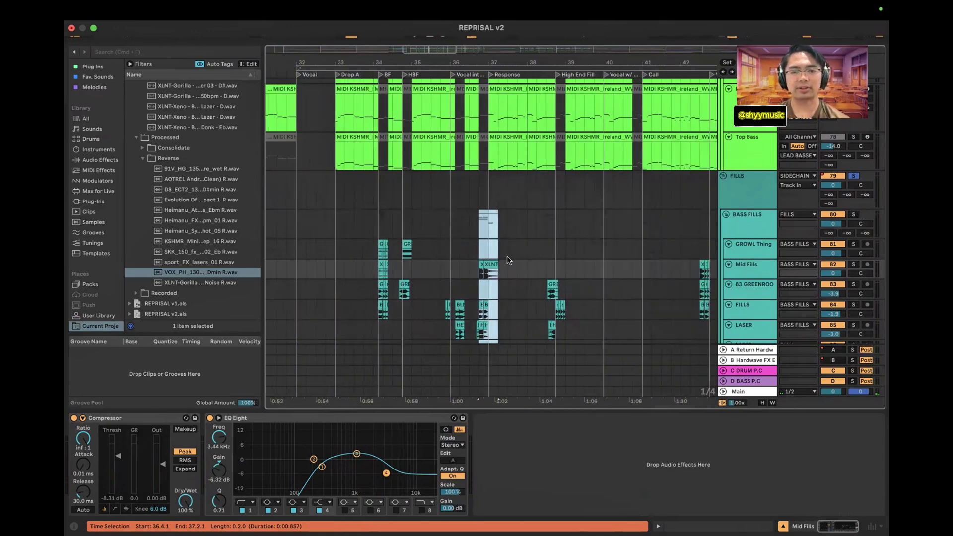
pyautogui.scroll(-3, 508, 257)
pyautogui.hscroll(-3, 508, 257)
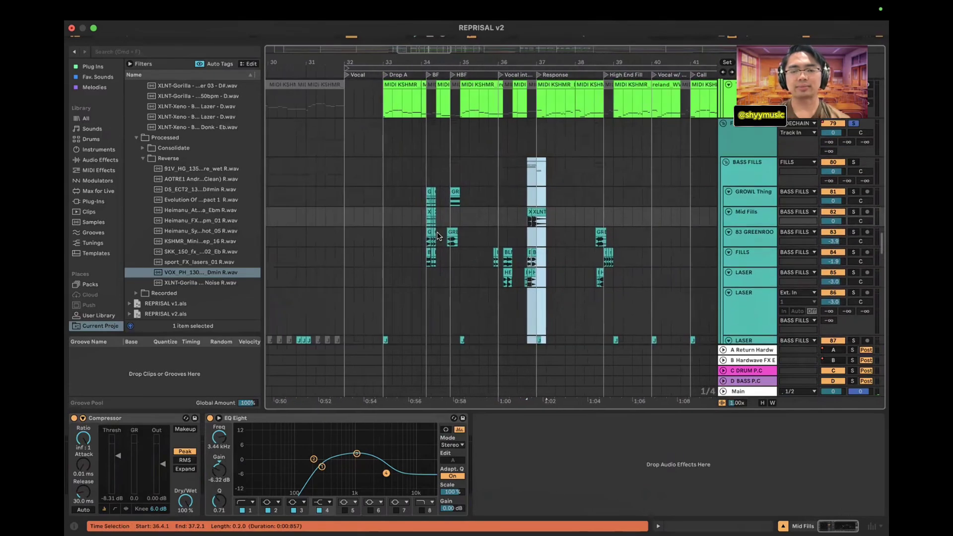
pyautogui.click(390, 169)
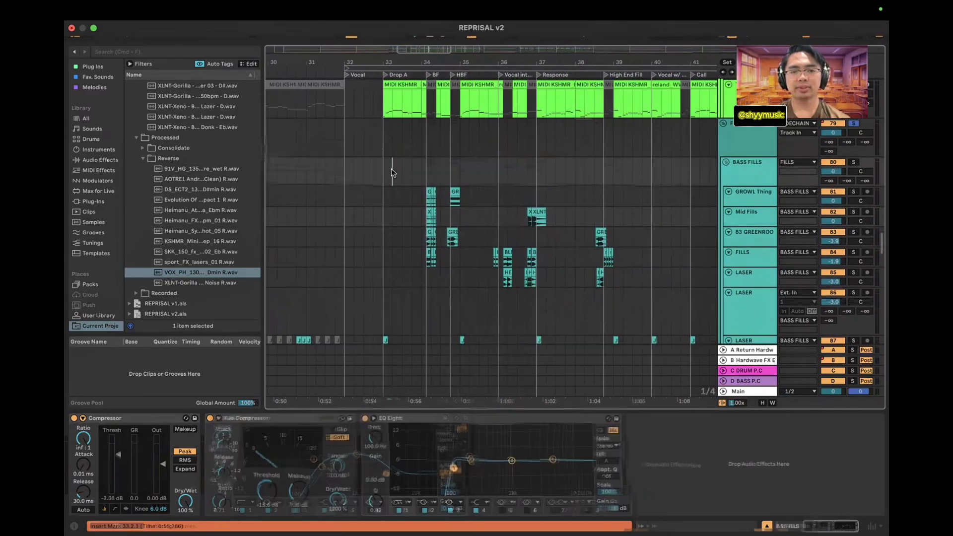
pyautogui.click(422, 175)
pyautogui.scroll(4, 421, 175)
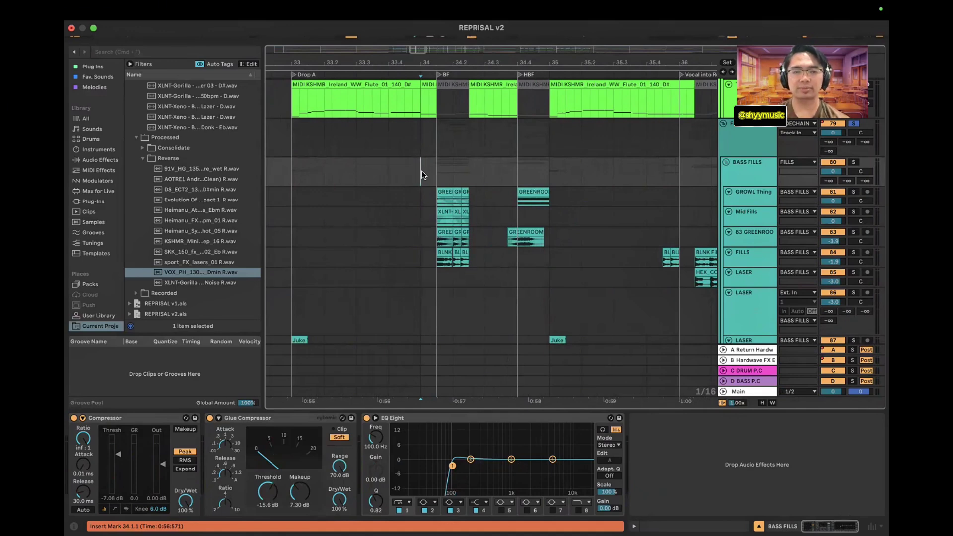
pyautogui.press('space')
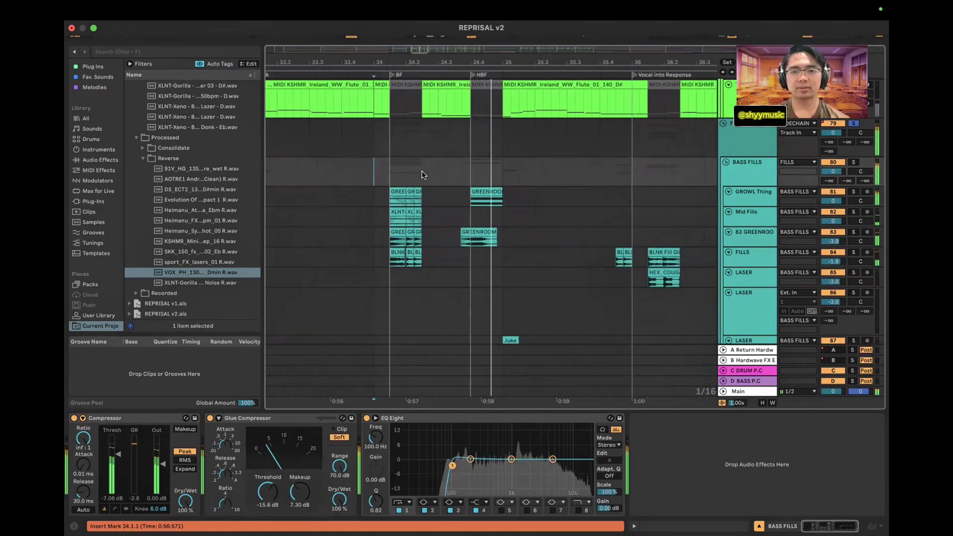
pyautogui.scroll(-3, 422, 174)
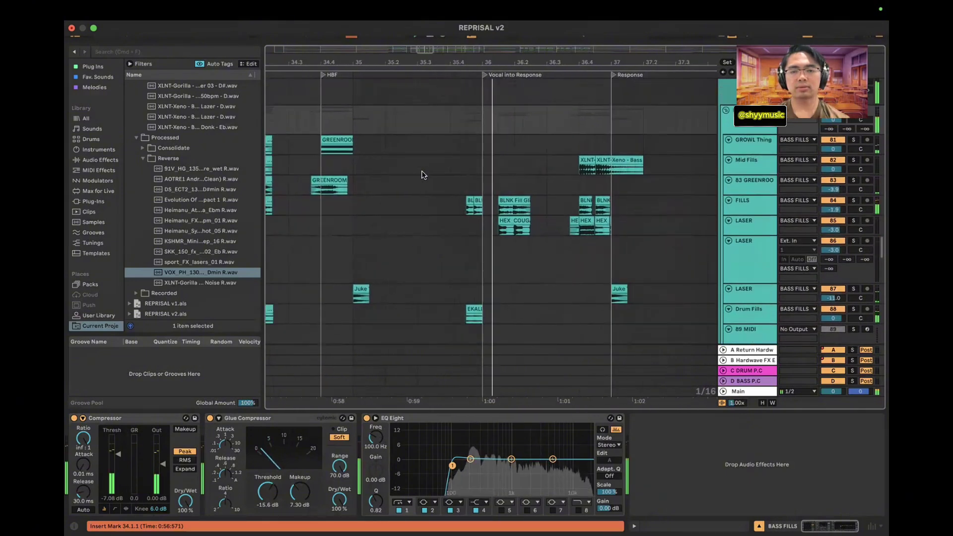
pyautogui.scroll(-3, 422, 175)
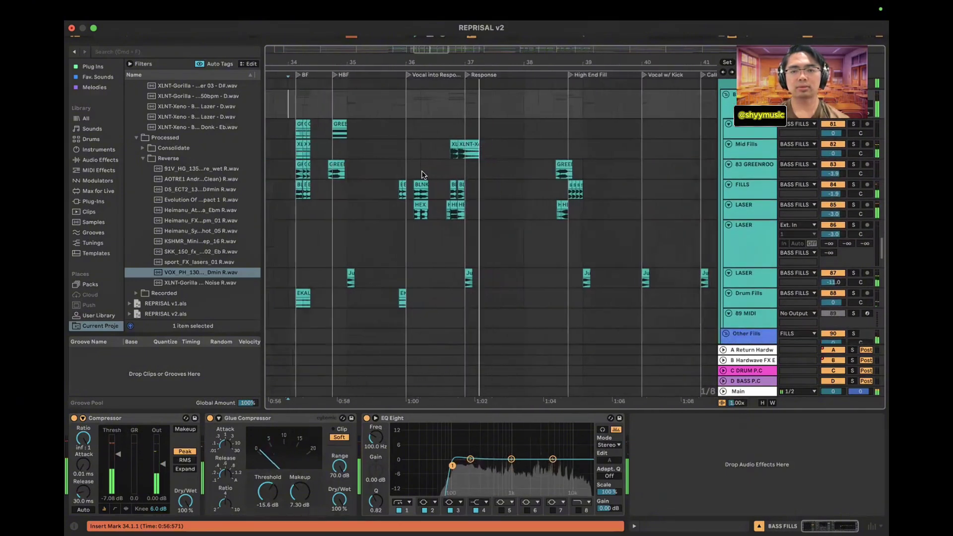
pyautogui.scroll(3, 422, 175)
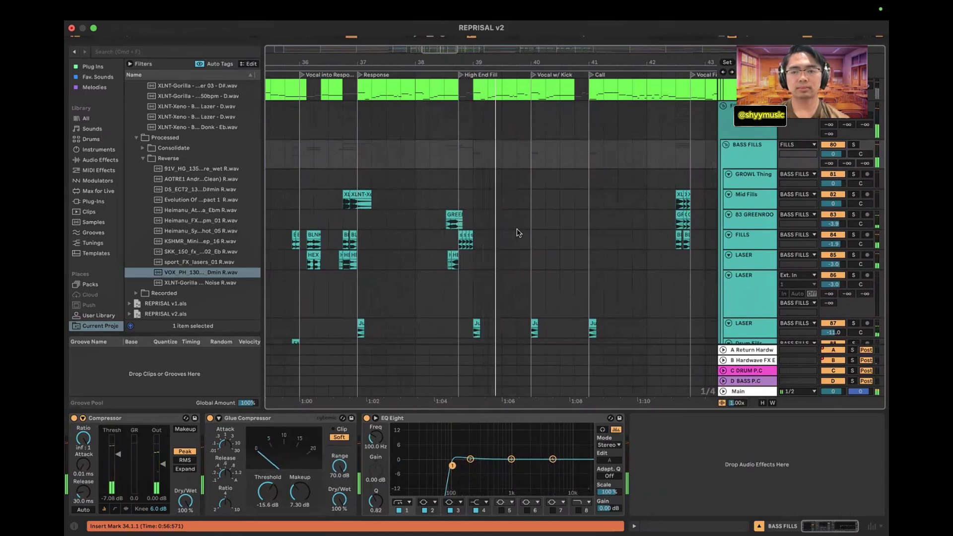
# Examine how the LASER, Drum Fills, Bass Fill and Mid Fills clips are placed in the gaps between Drop A and Call
pyautogui.scroll(-5, 518, 233)
pyautogui.hscroll(-3, 517, 233)
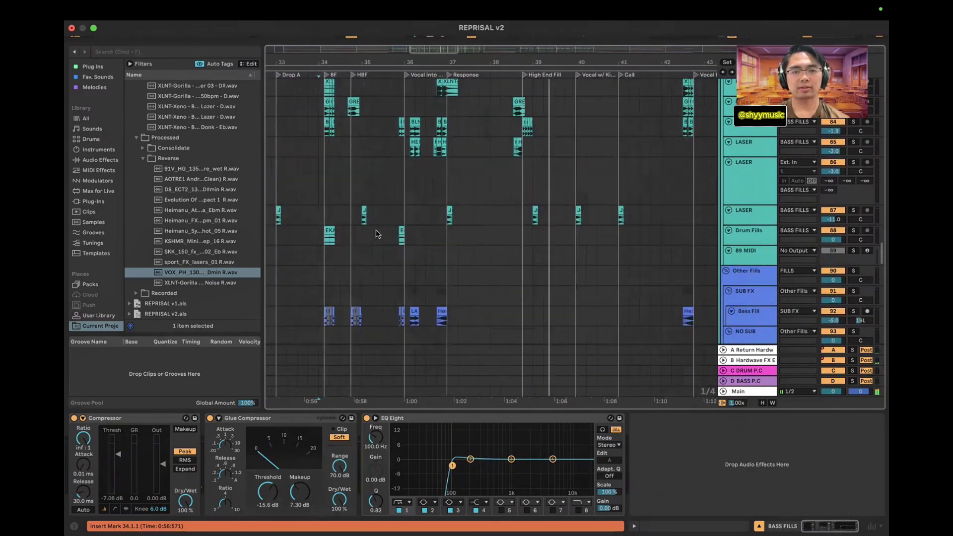
pyautogui.scroll(3, 377, 235)
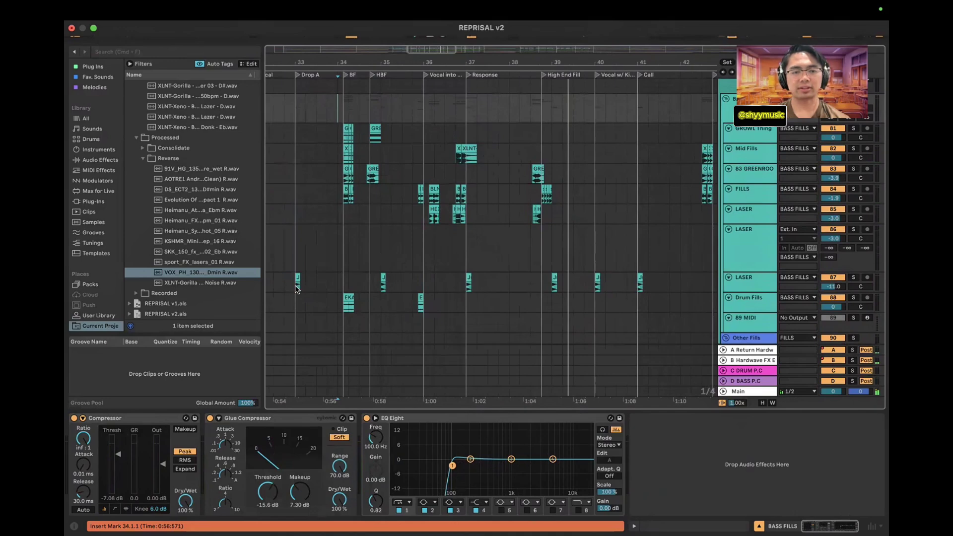
pyautogui.scroll(10, 473, 296)
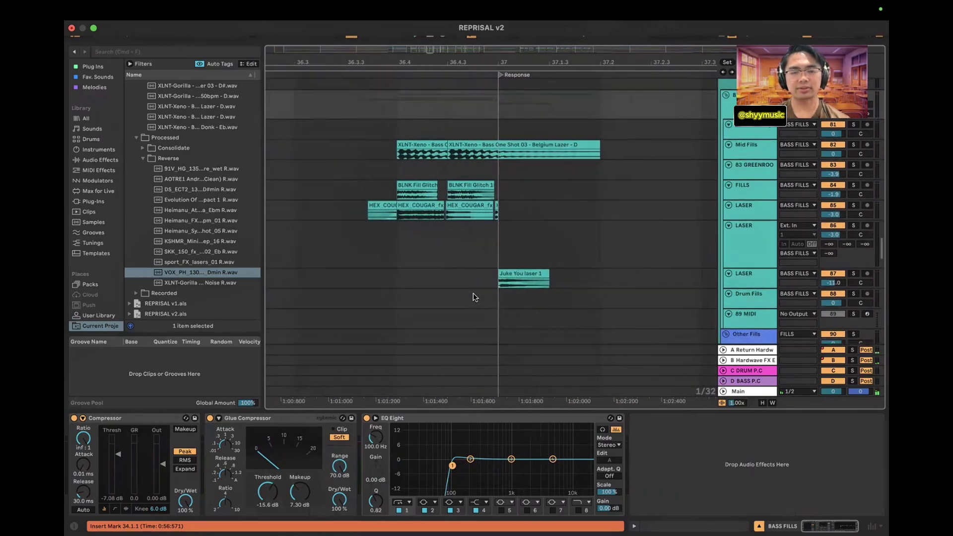
pyautogui.scroll(-3, 473, 297)
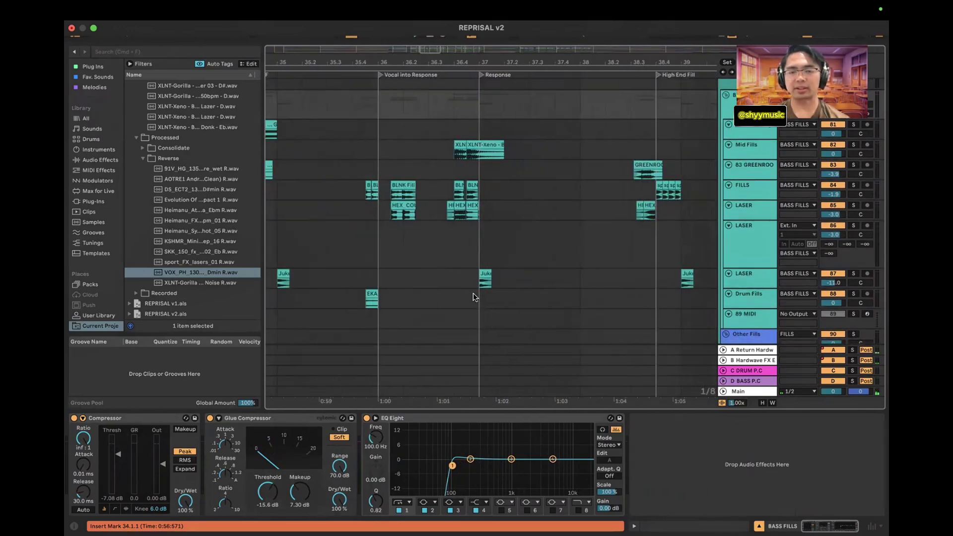
pyautogui.hscroll(-5, 473, 297)
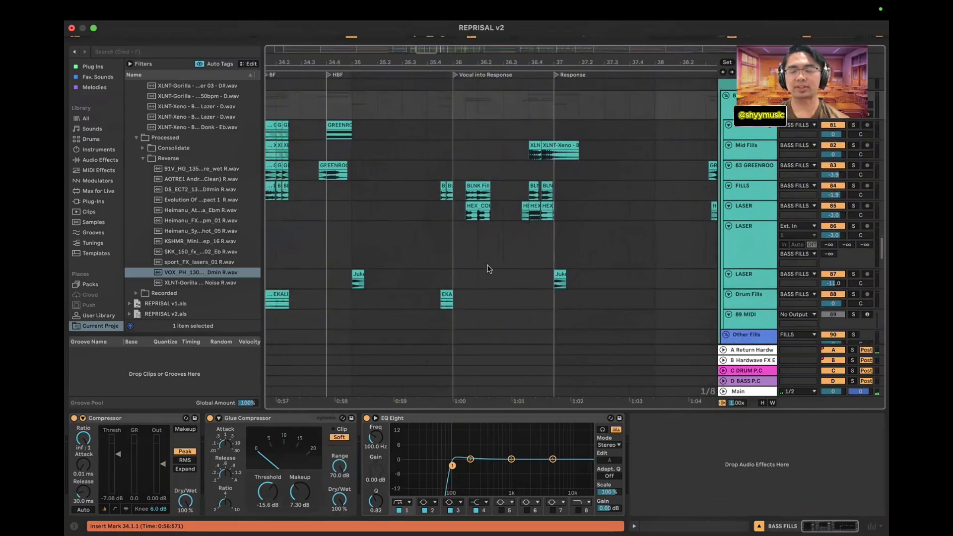
pyautogui.hscroll(-5, 489, 269)
pyautogui.scroll(5, 489, 269)
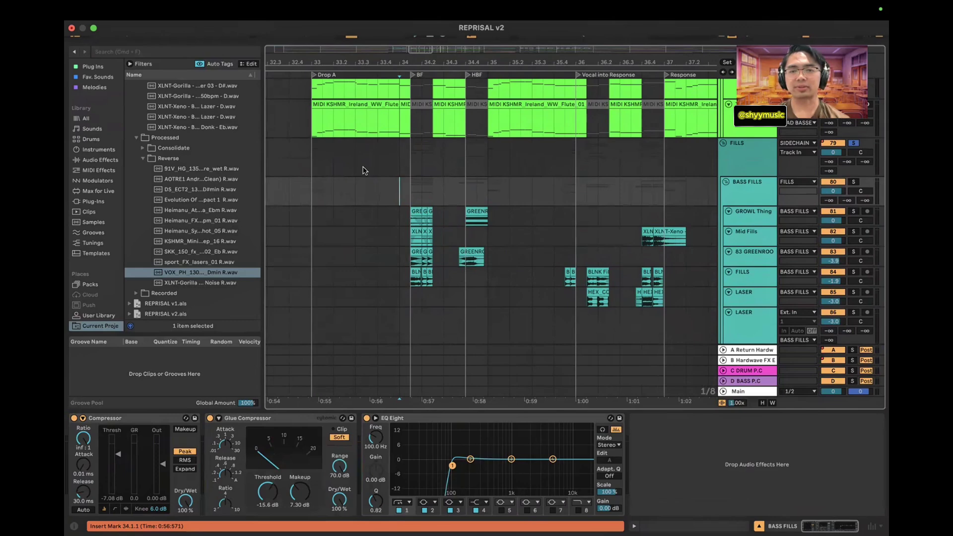
# Play the FILLS group from 34.1.3 and solo BASS FILLS to hear the fill at the BF marker
pyautogui.press('Up')
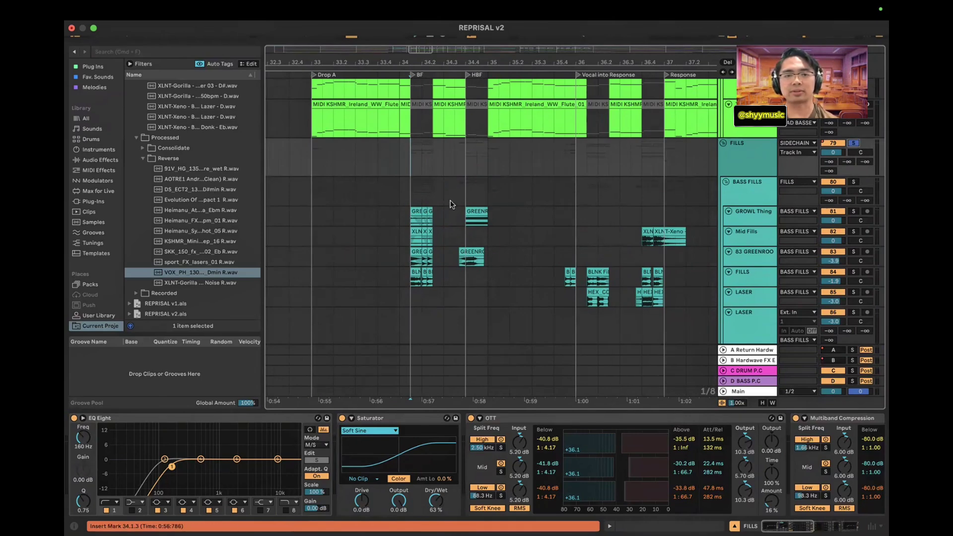
pyautogui.press('space')
pyautogui.hscroll(-3, 417, 178)
pyautogui.scroll(-3, 432, 193)
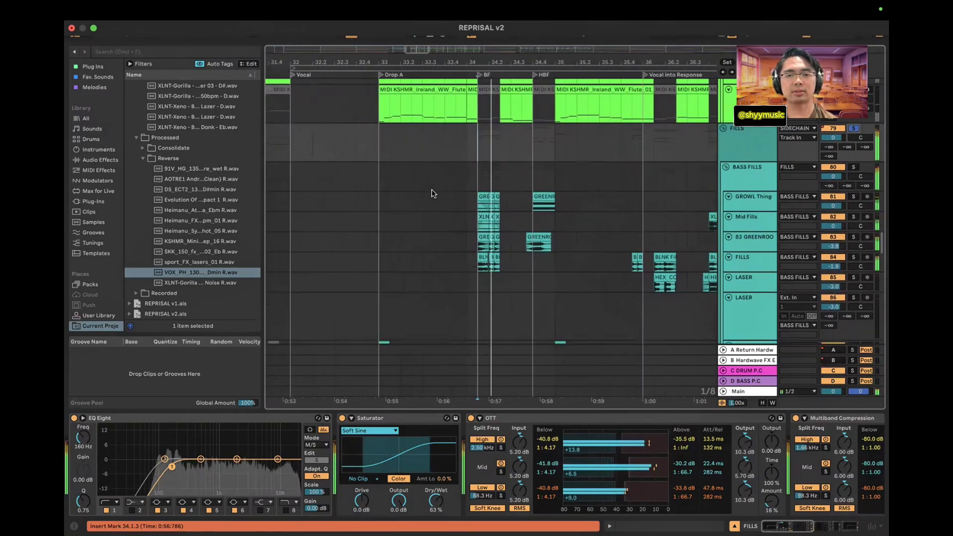
pyautogui.scroll(4, 432, 194)
pyautogui.click(853, 145)
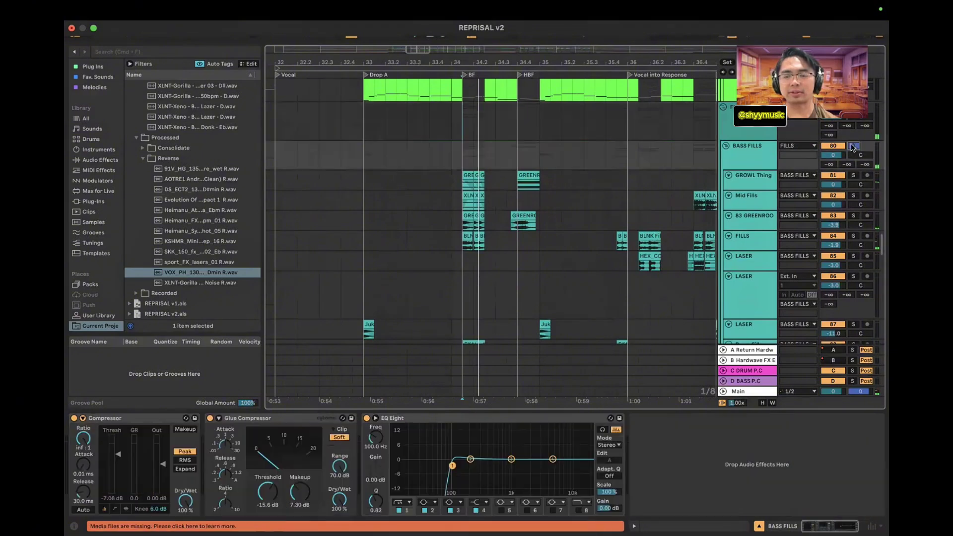
pyautogui.hscroll(2, 695, 192)
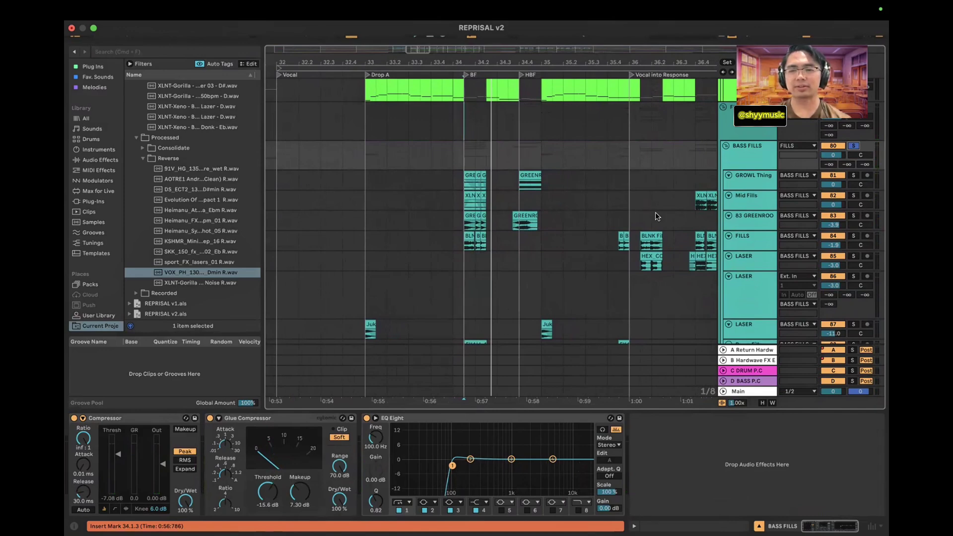
# Audition the fill at the BF marker layer by layer, soloing GROWL Thing, Mid Fills, 83 GREENROO and FILLS in turn
pyautogui.click(854, 176)
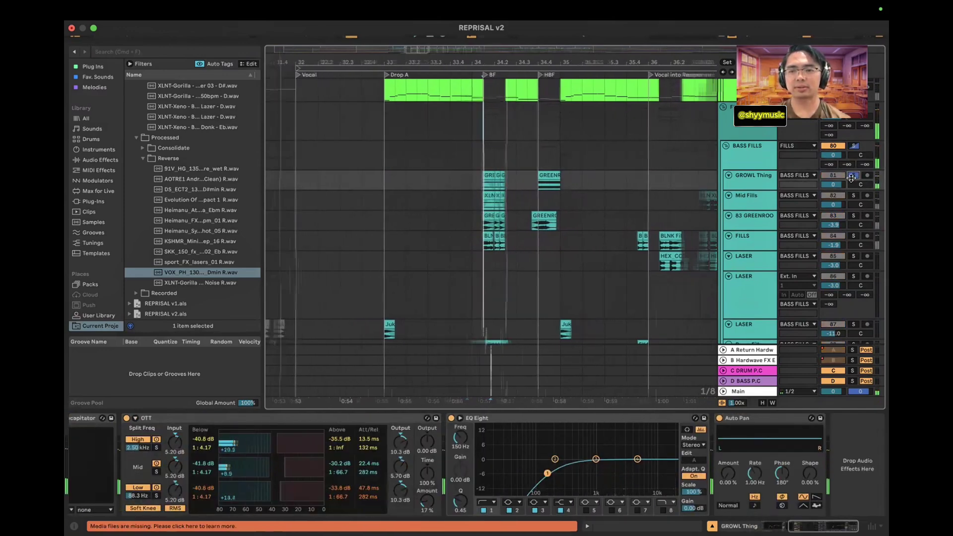
pyautogui.click(854, 195)
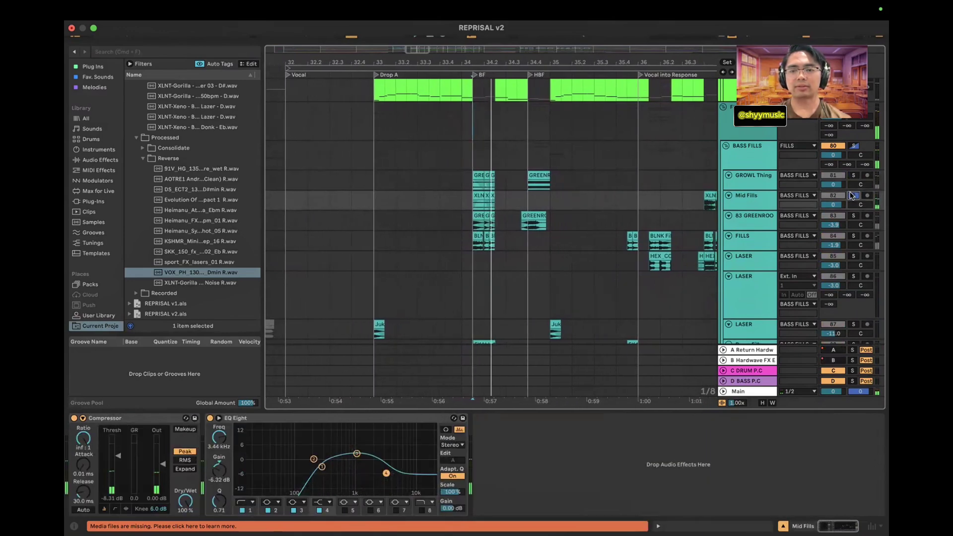
pyautogui.click(854, 216)
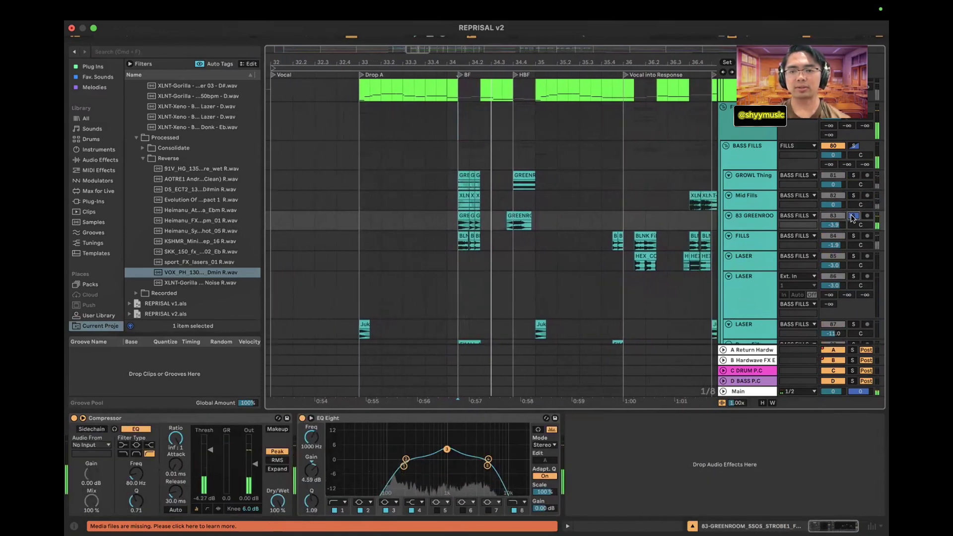
pyautogui.click(853, 236)
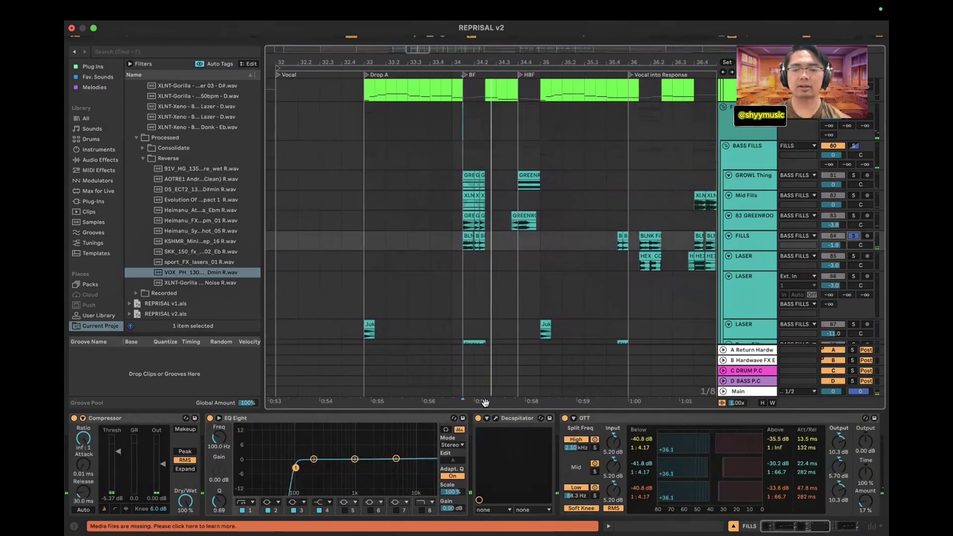
pyautogui.hscroll(1, 496, 456)
pyautogui.hscroll(5, 497, 455)
pyautogui.hscroll(-6, 497, 455)
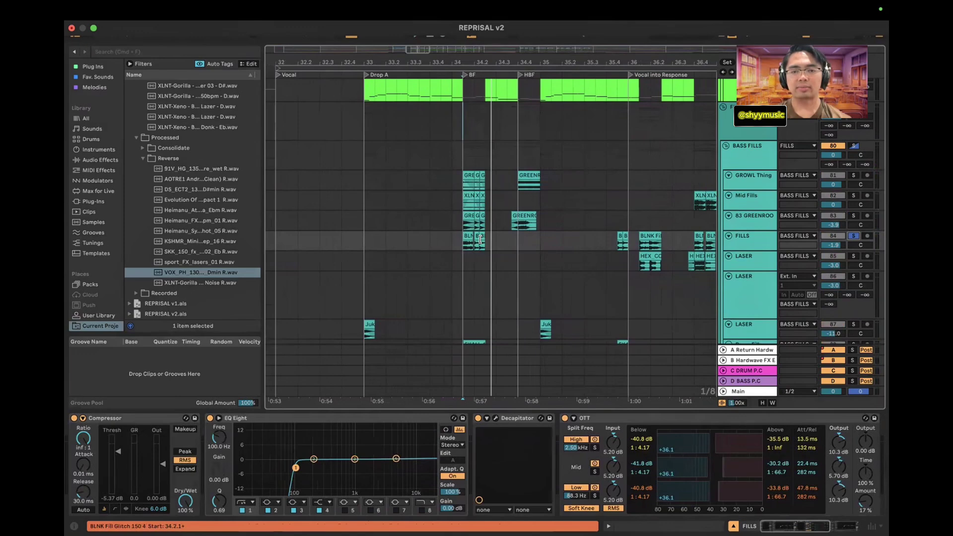
# Audition the Drum Fills clip at the BF marker and replay it with the whole FILLS group from 34.1.3
pyautogui.scroll(-5, 480, 243)
pyautogui.click(476, 217)
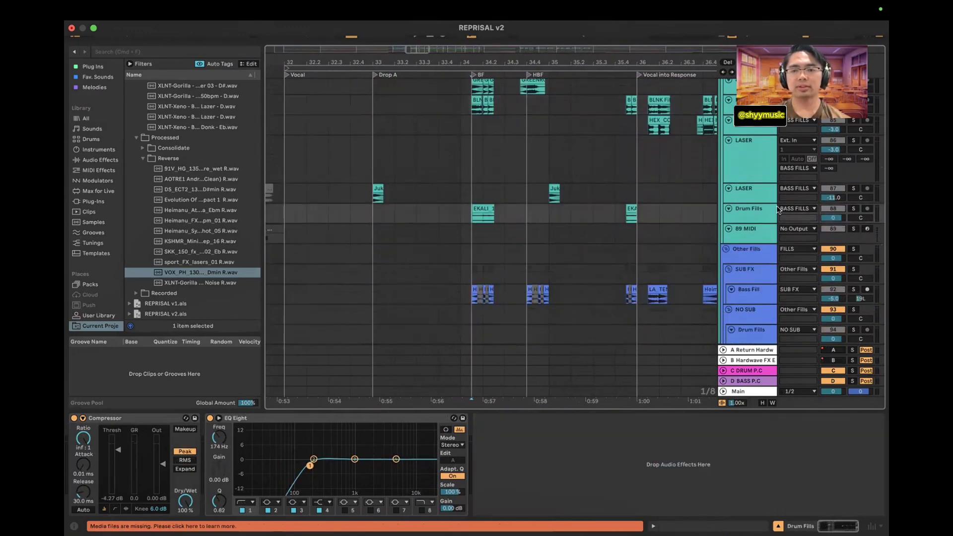
pyautogui.click(513, 257)
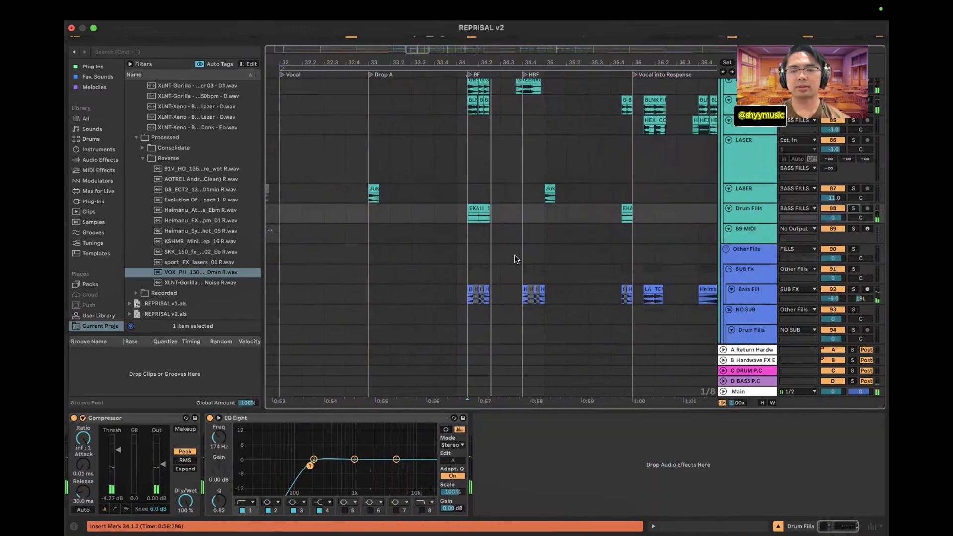
pyautogui.scroll(2, 515, 256)
pyautogui.scroll(1, 516, 259)
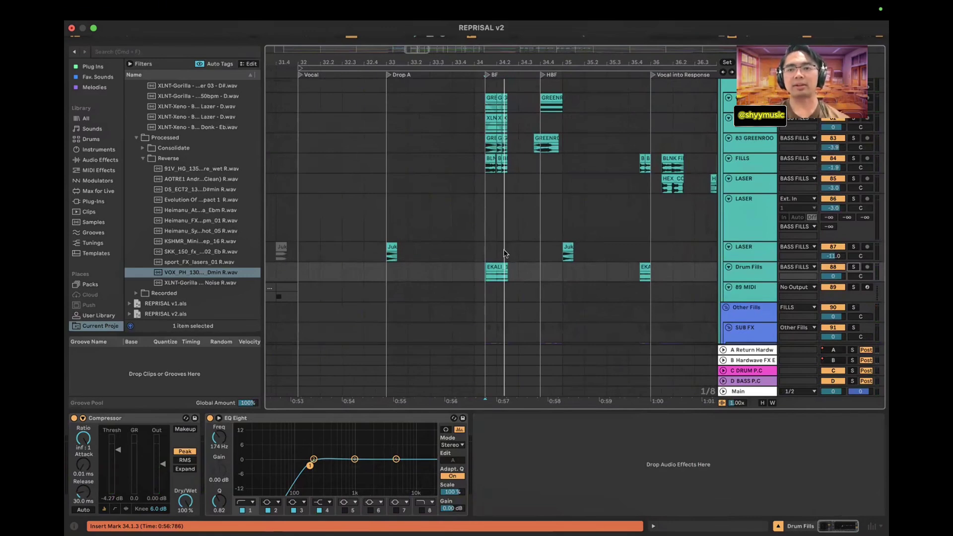
# Solo the Bass Fill track under SUB FX and play its chopped hits from 34.1.3
pyautogui.scroll(-1, 505, 254)
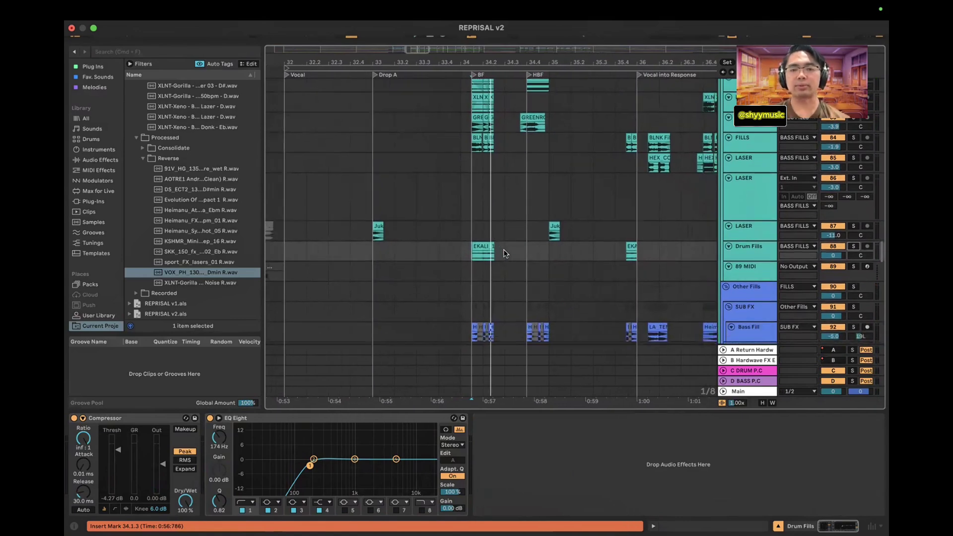
pyautogui.scroll(-3, 505, 253)
pyautogui.scroll(3, 492, 246)
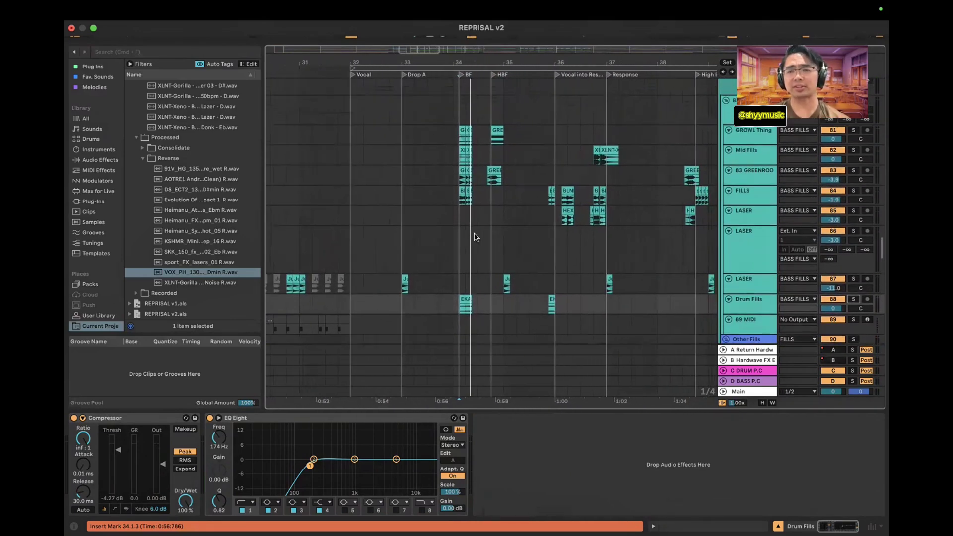
pyautogui.scroll(-2, 475, 233)
pyautogui.hscroll(2, 475, 233)
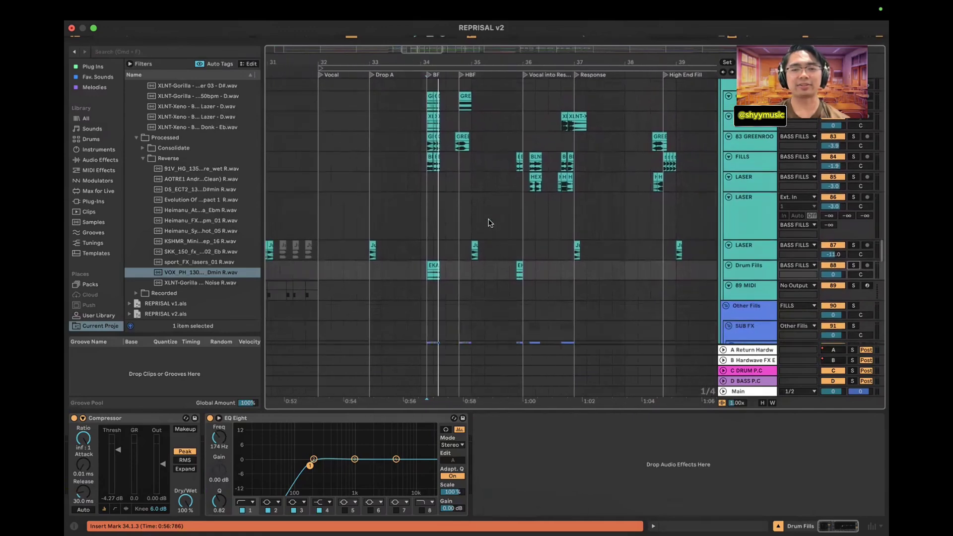
pyautogui.scroll(-8, 487, 221)
pyautogui.hscroll(-1, 488, 221)
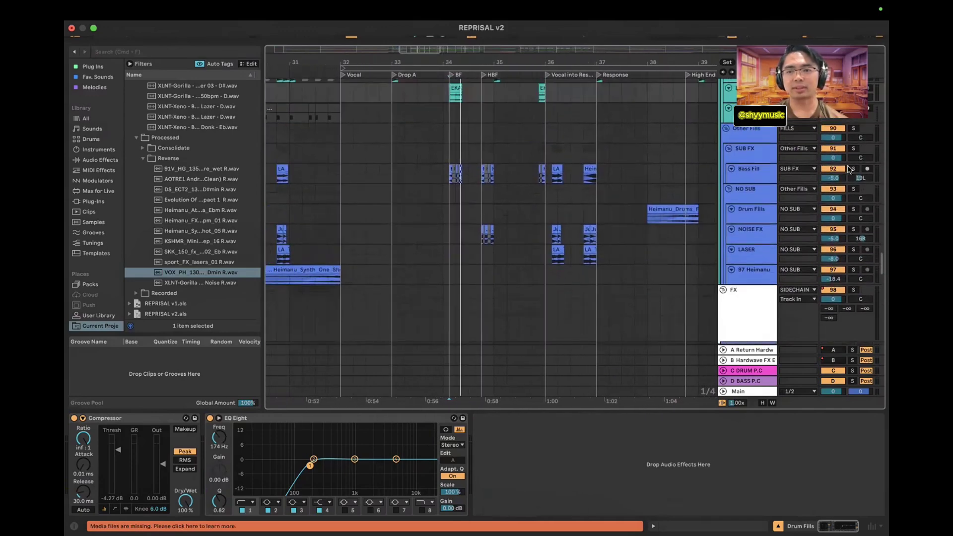
pyautogui.click(852, 169)
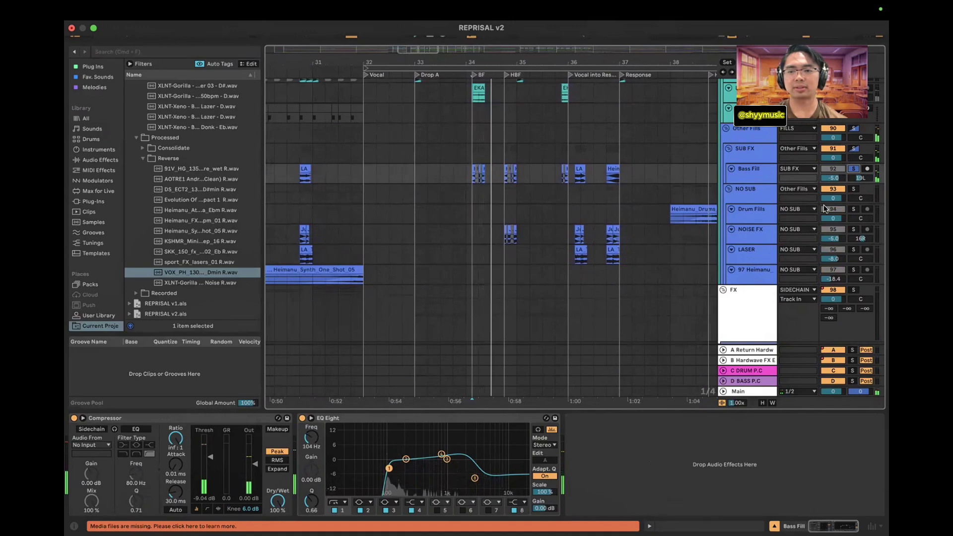
# Set the insert mark at 36.1.1, at the Vocal into Response marker, and play from there with BASS FILLS soloed
pyautogui.scroll(-6, 824, 205)
pyautogui.hscroll(-1, 824, 205)
pyautogui.scroll(-3, 824, 205)
pyautogui.scroll(5, 824, 206)
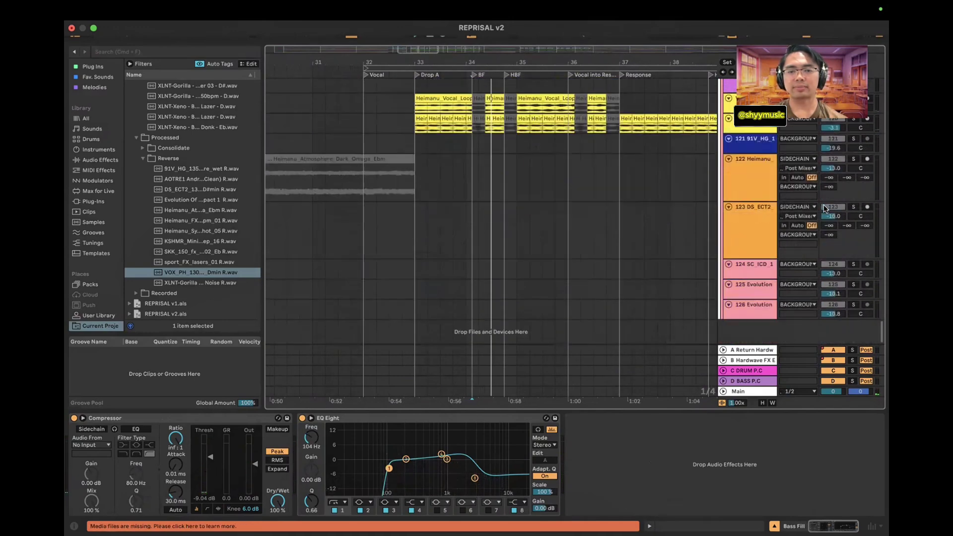
pyautogui.scroll(8, 825, 206)
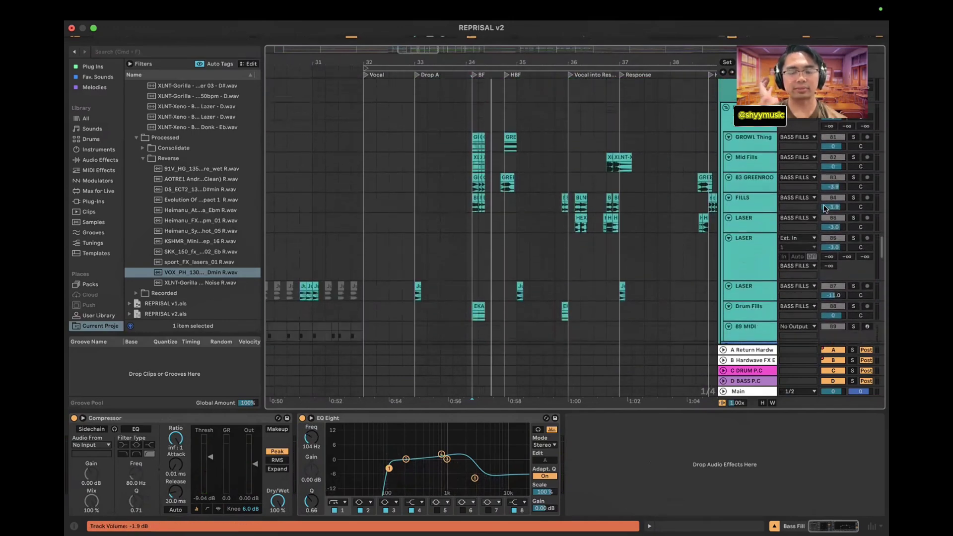
pyautogui.scroll(1, 826, 208)
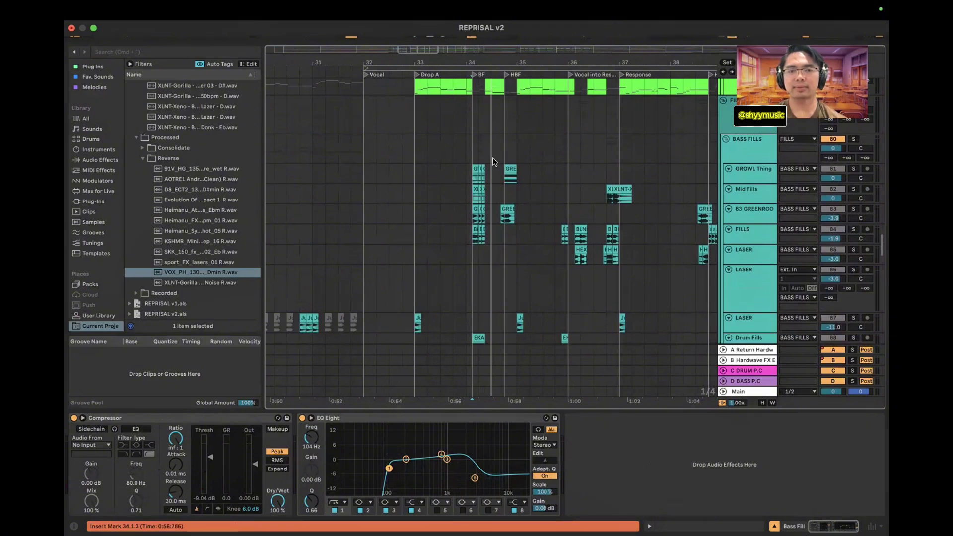
pyautogui.click(566, 172)
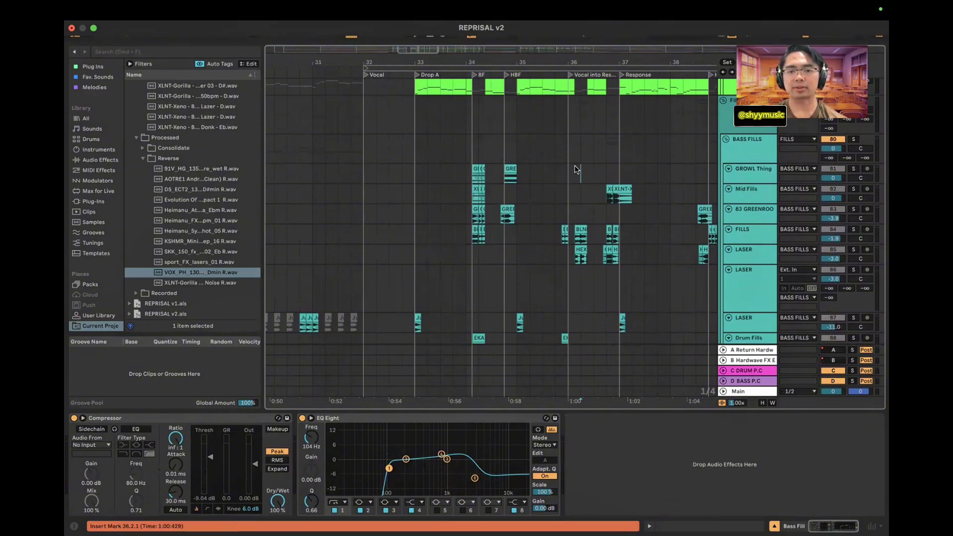
pyautogui.press('space')
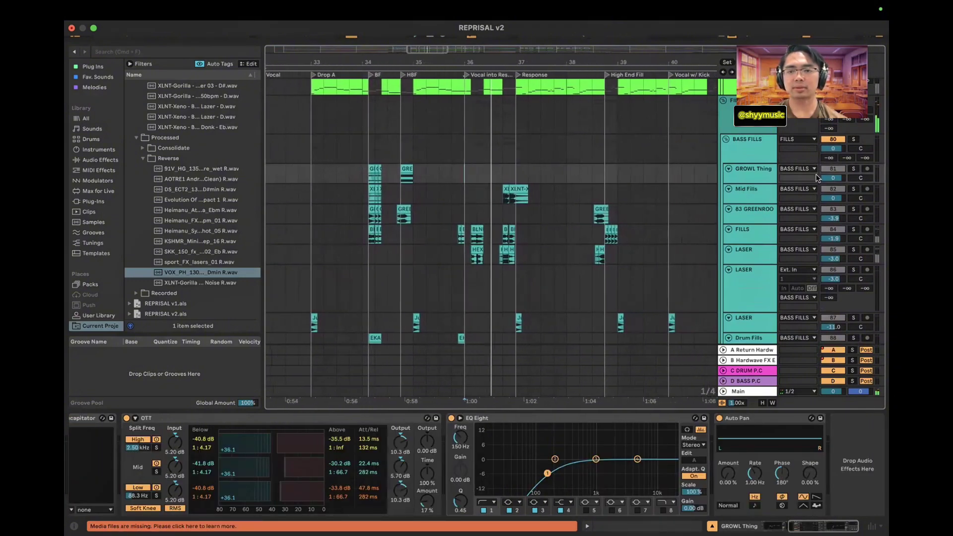
pyautogui.click(852, 139)
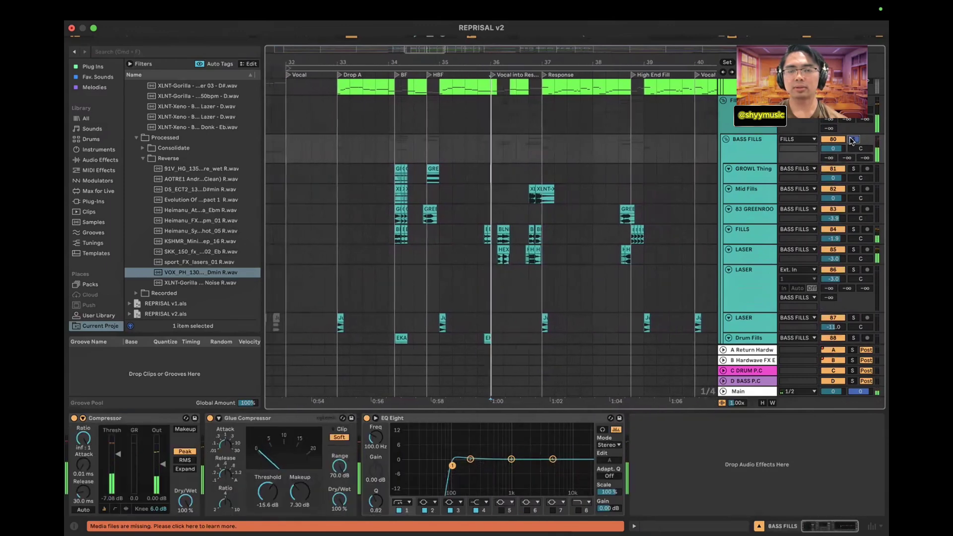
# Solo the FILLS track and the LASER track below it one after the other to hear the fill after 36.1.1
pyautogui.scroll(-3, 854, 149)
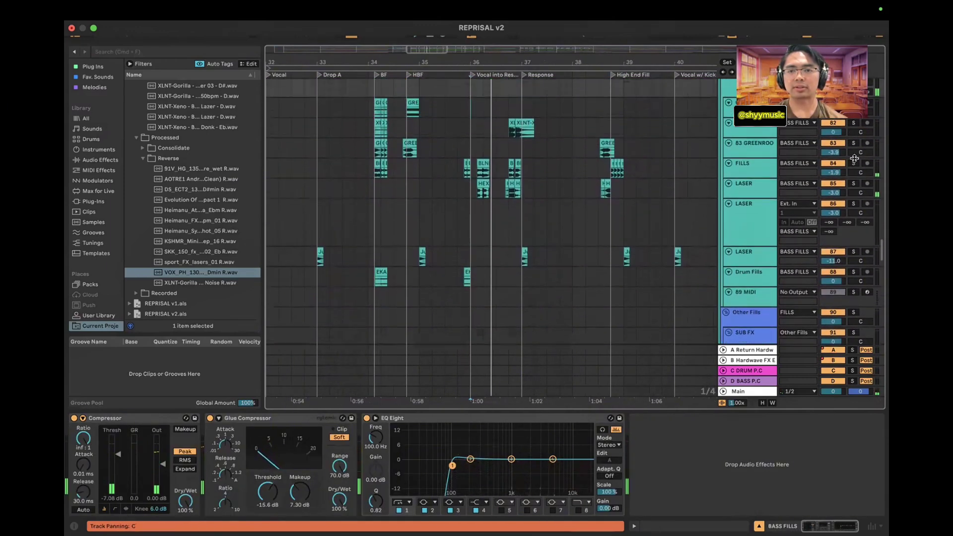
pyautogui.click(854, 166)
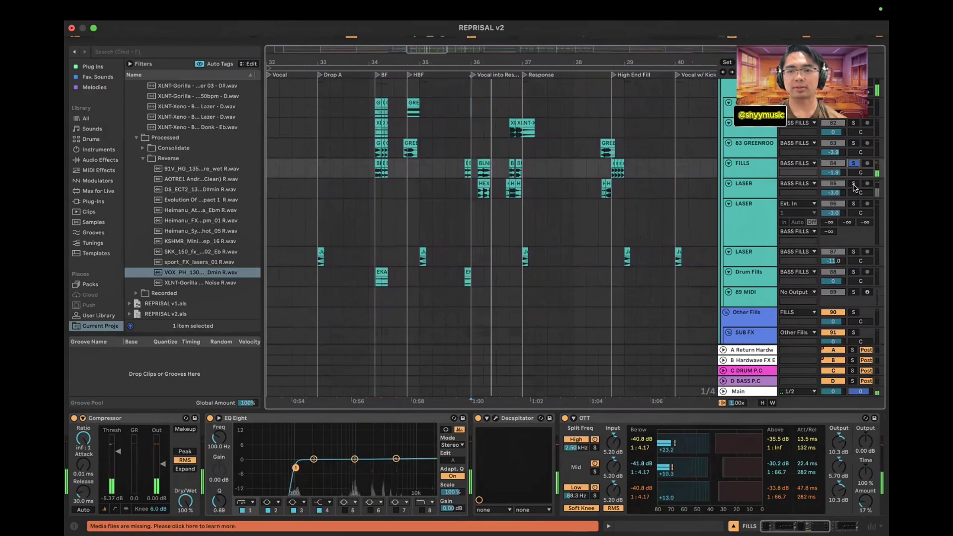
pyautogui.click(854, 185)
# Audition the Other Fills layers from 36.1.1, soloing Bass Fill, NOISE FX and LASER separately
pyautogui.scroll(-10, 854, 186)
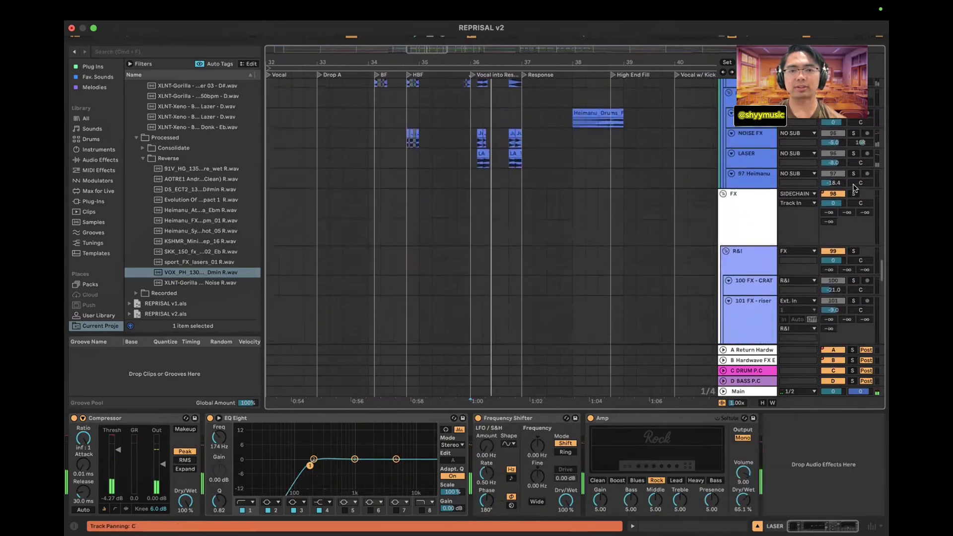
pyautogui.click(856, 149)
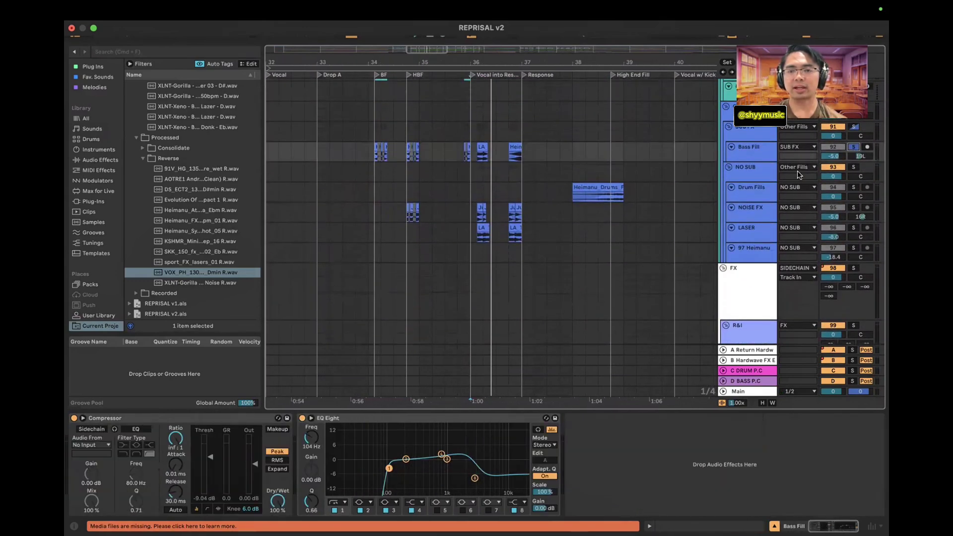
pyautogui.scroll(2, 799, 174)
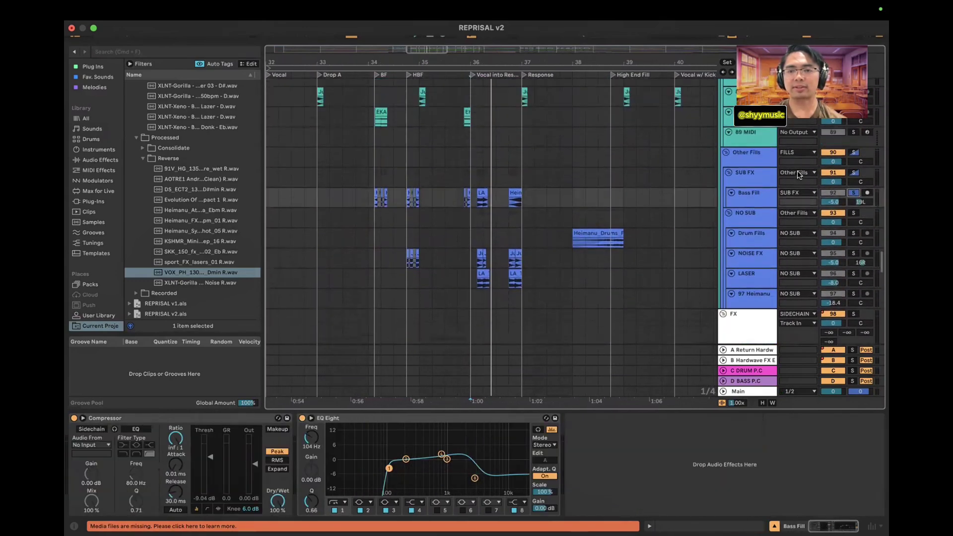
pyautogui.click(852, 275)
pyautogui.click(853, 257)
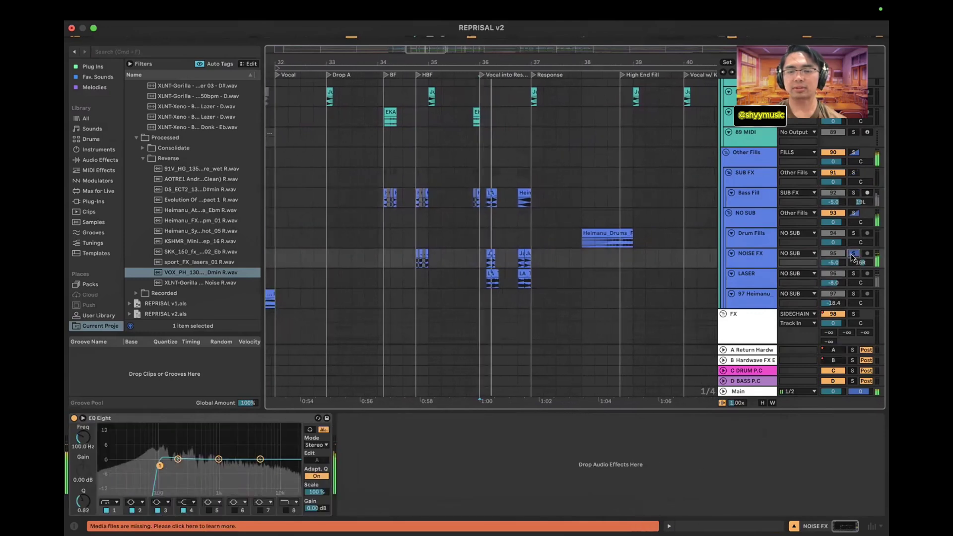
pyautogui.click(855, 277)
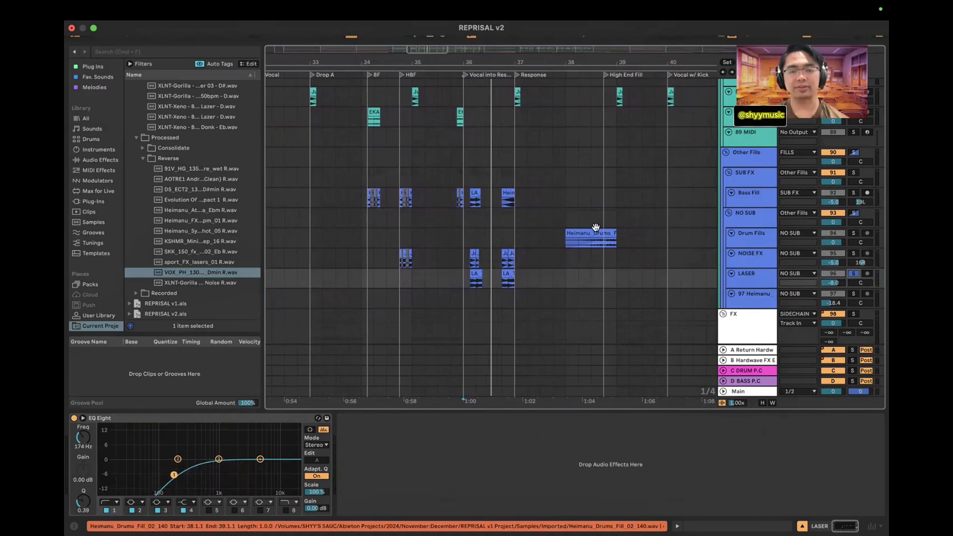
# Examine how the fill clips line up with the gaps in the green bass MIDI clips from Drop A to Call
pyautogui.scroll(3, 540, 210)
pyautogui.hscroll(-1, 541, 210)
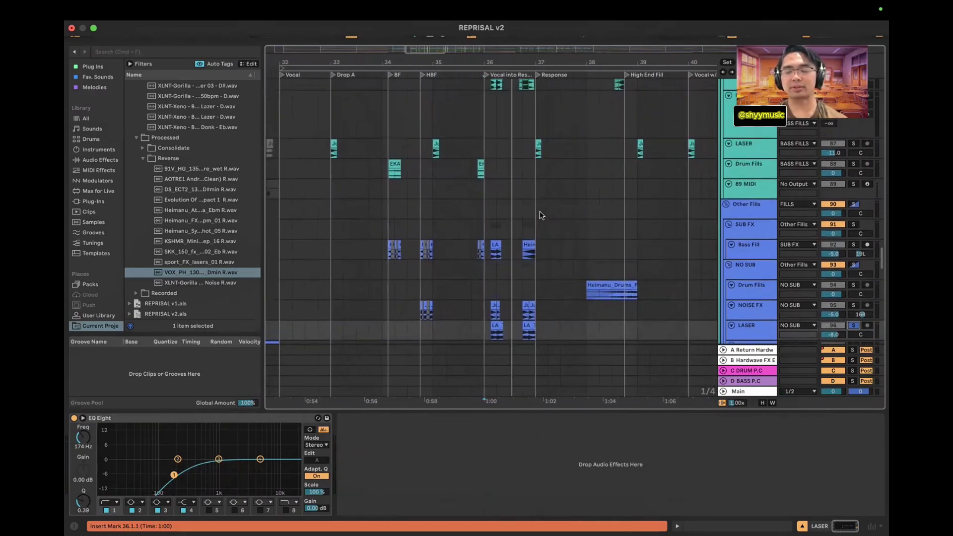
pyautogui.scroll(5, 541, 211)
pyautogui.hscroll(-1, 540, 212)
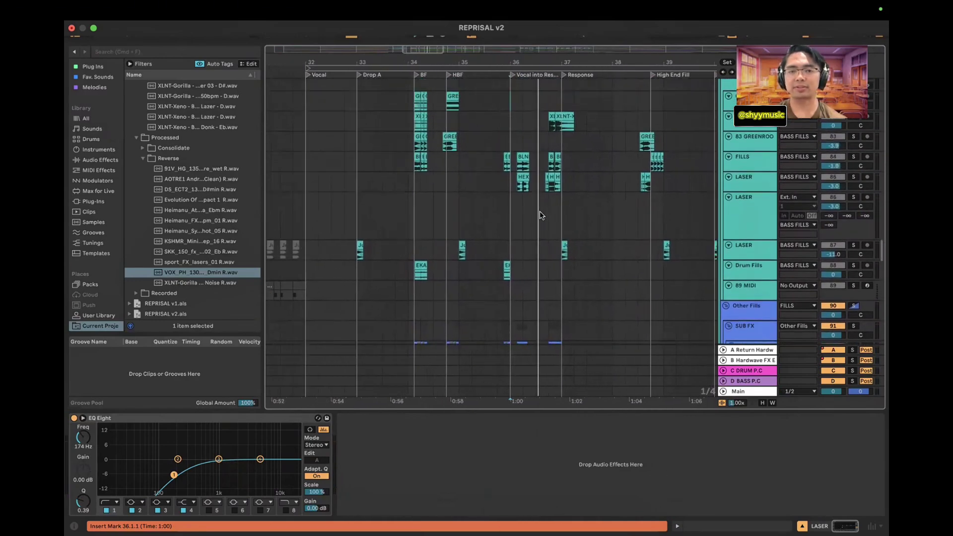
pyautogui.scroll(6, 540, 215)
pyautogui.hscroll(-1, 540, 215)
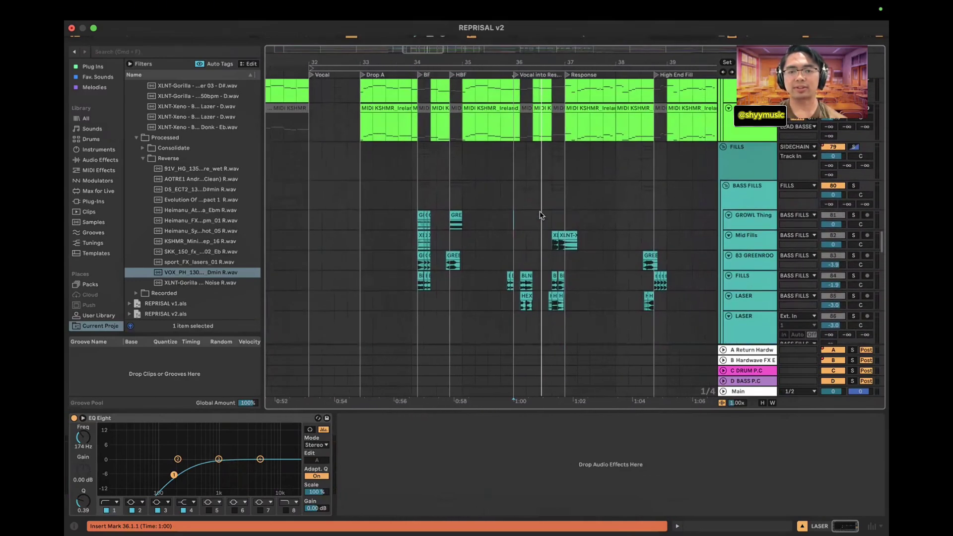
pyautogui.scroll(3, 541, 215)
pyautogui.hscroll(-1, 541, 215)
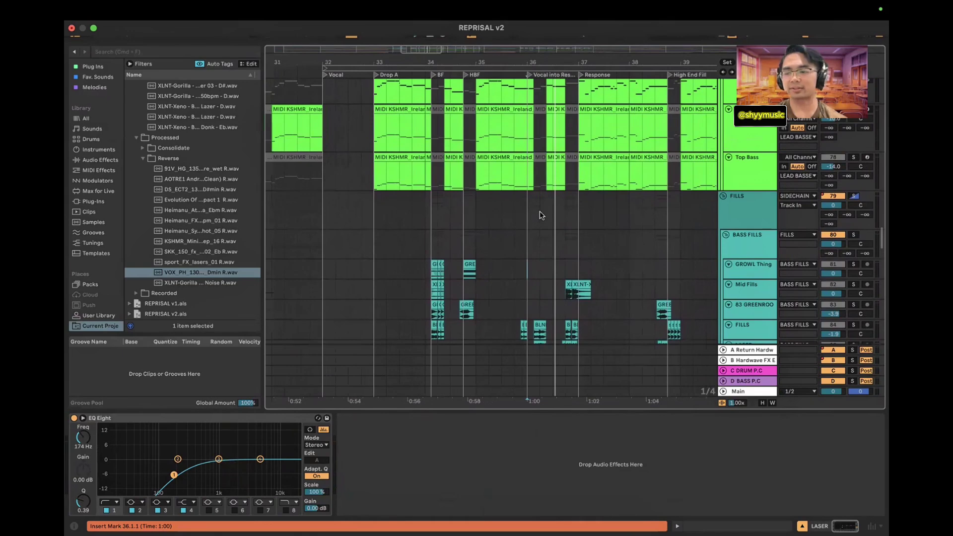
pyautogui.scroll(-2, 540, 211)
pyautogui.scroll(-4, 540, 211)
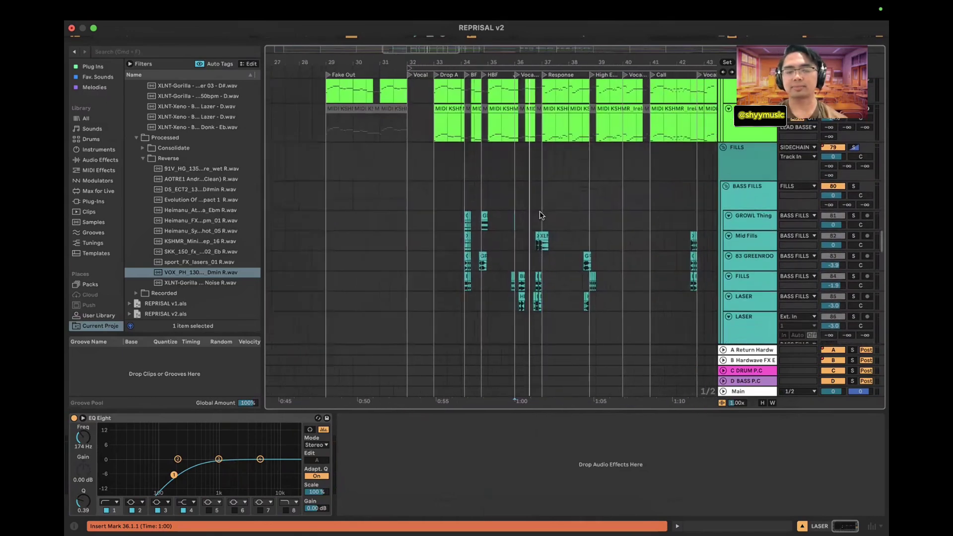
# Take the FILLS track out of solo and play the full mix from 48.1.1, just before the Rebuild section
pyautogui.click(856, 159)
pyautogui.scroll(3, 622, 213)
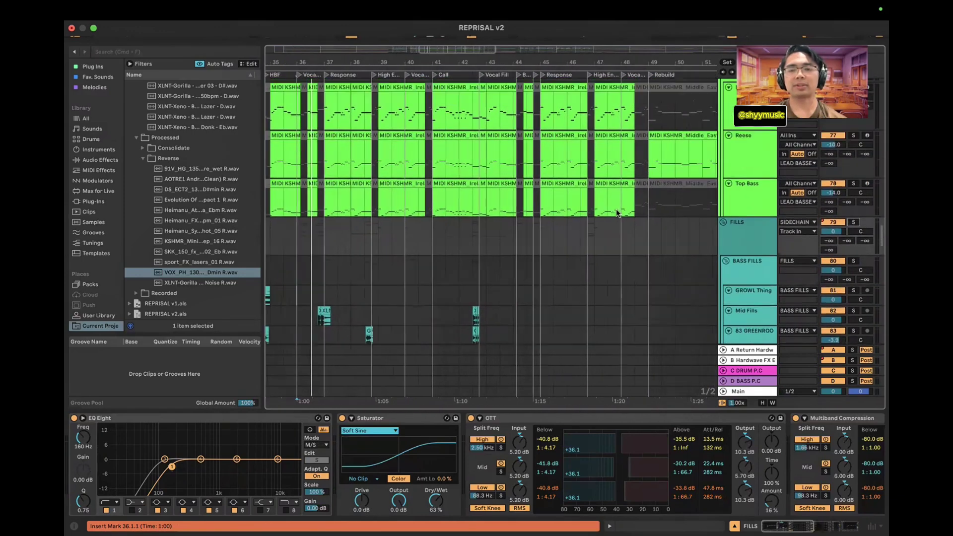
pyautogui.scroll(-3, 621, 214)
pyautogui.hscroll(5, 618, 213)
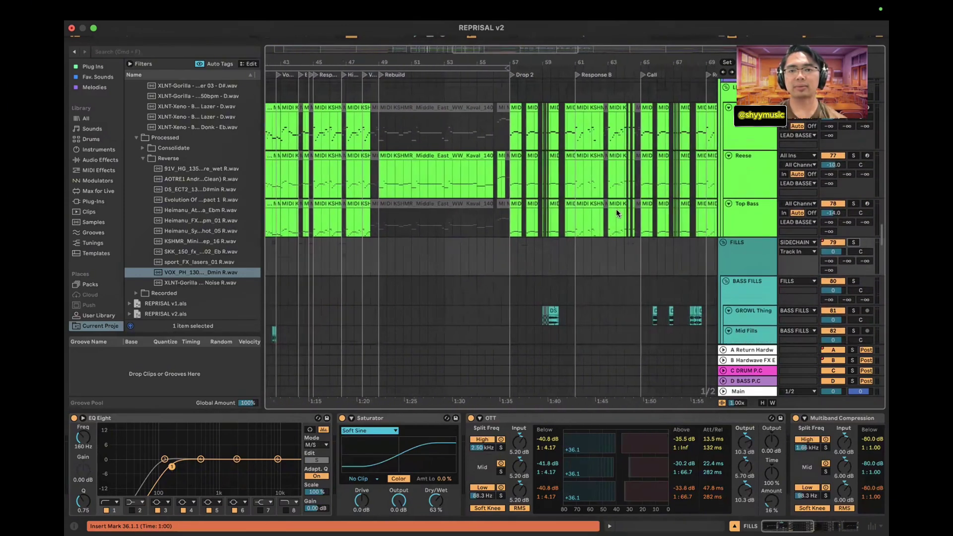
pyautogui.scroll(1, 617, 213)
pyautogui.scroll(1, 617, 214)
pyautogui.hscroll(-1, 617, 214)
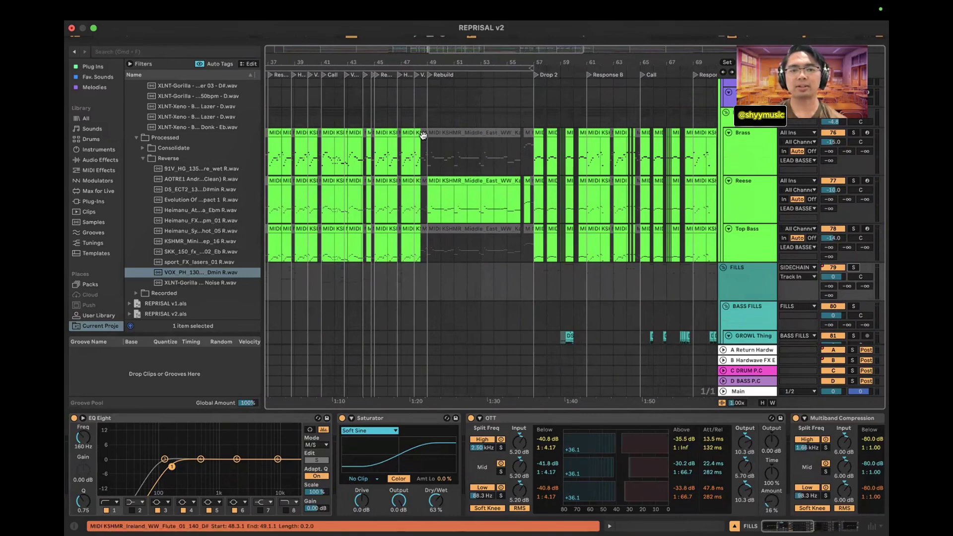
pyautogui.scroll(1, 425, 142)
pyautogui.hscroll(-1, 425, 142)
pyautogui.scroll(2, 444, 144)
pyautogui.scroll(-3, 443, 144)
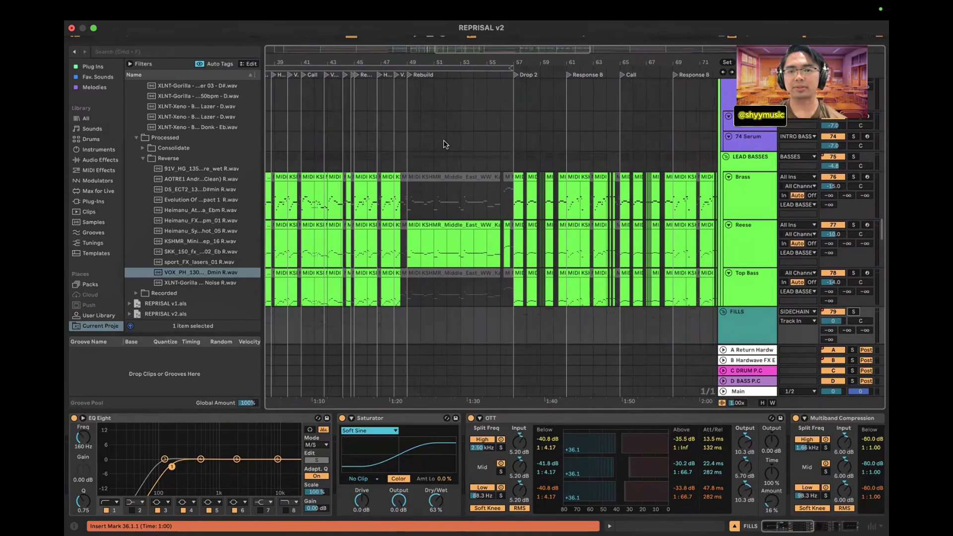
pyautogui.click(398, 166)
pyautogui.hscroll(-4, 399, 166)
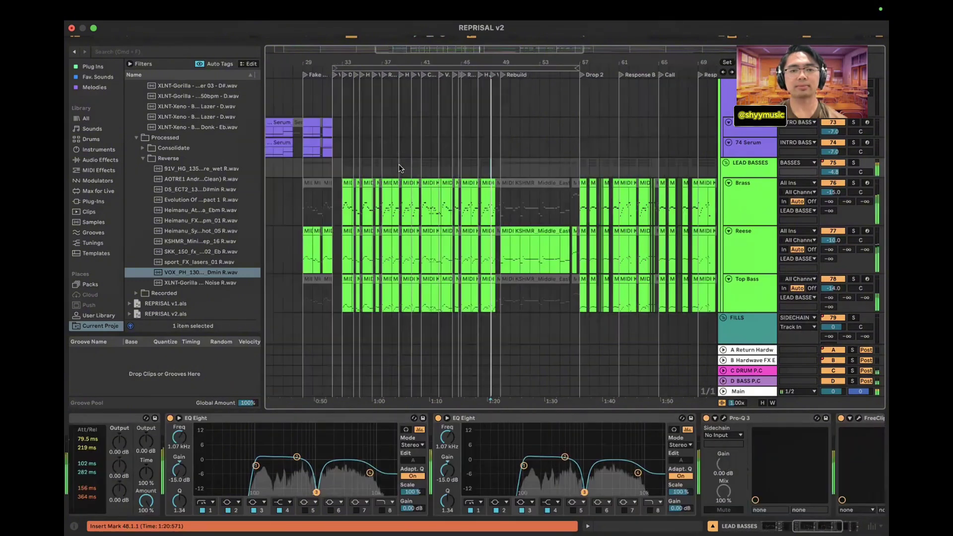
# Listen through the Rebuild and the second drop, examining how the drum loops in the DRUMS group are arranged across the sections
pyautogui.hscroll(2, 443, 181)
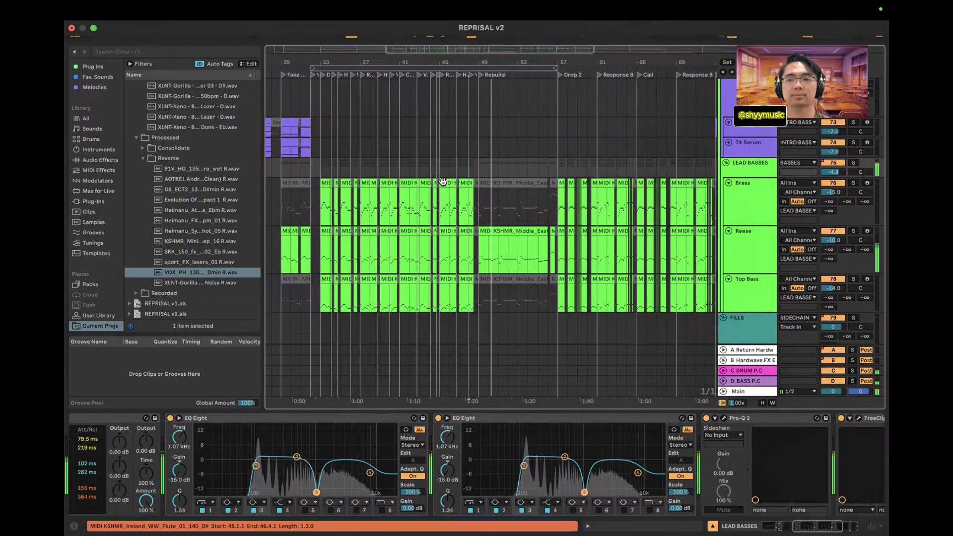
pyautogui.hscroll(2, 444, 181)
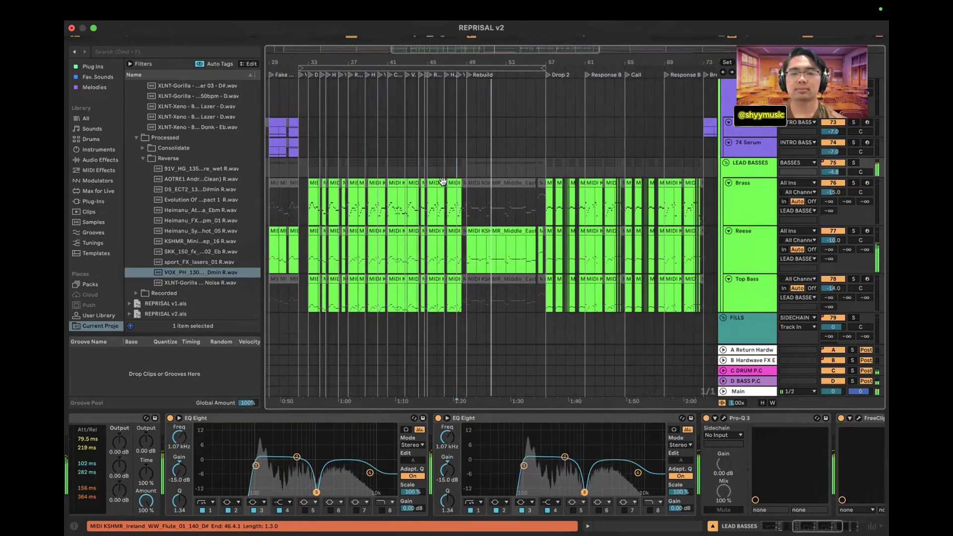
pyautogui.hscroll(2, 442, 182)
pyautogui.hscroll(2, 443, 181)
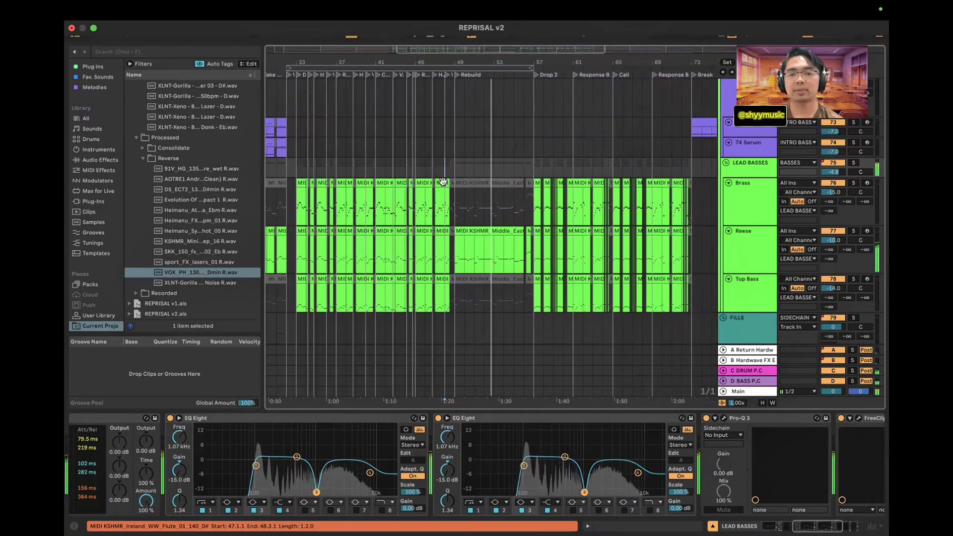
pyautogui.hscroll(2, 492, 255)
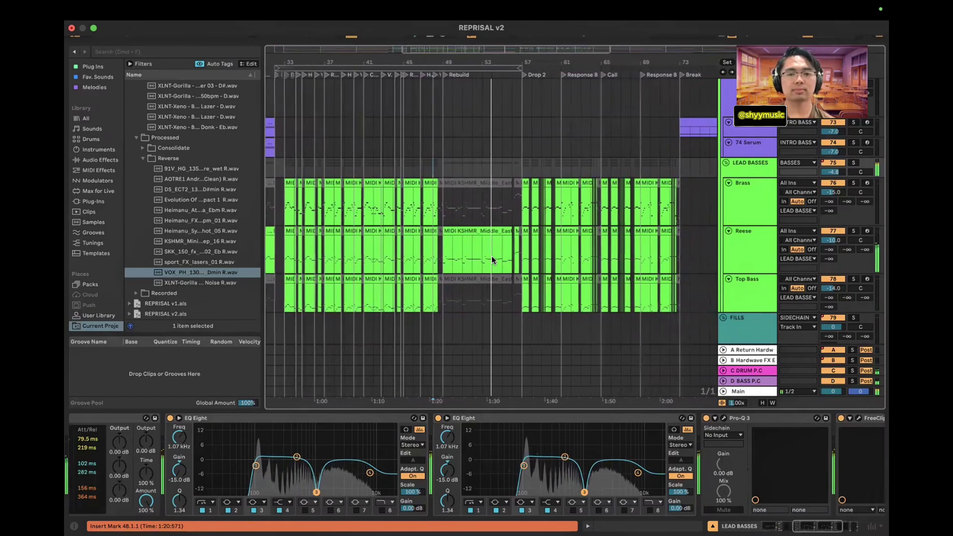
pyautogui.scroll(3, 492, 255)
pyautogui.scroll(10, 491, 255)
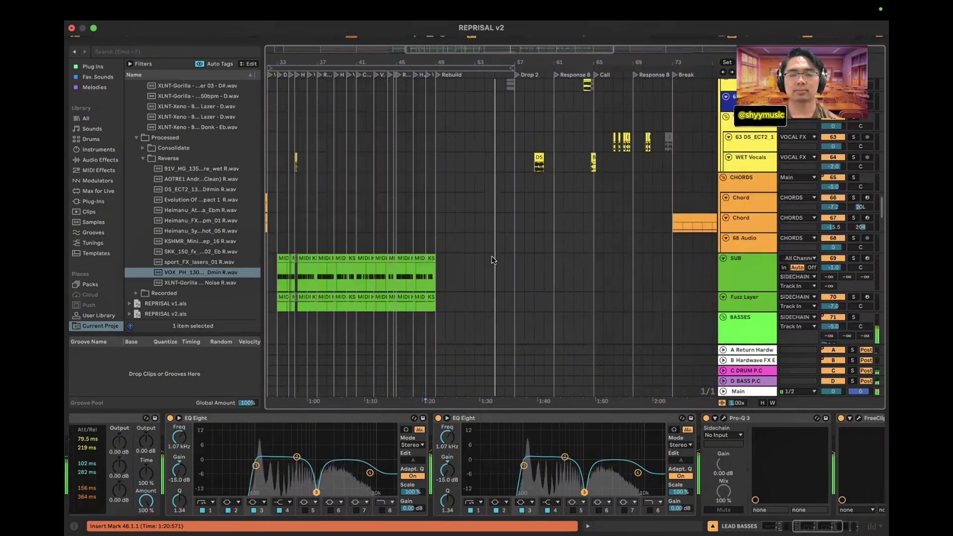
pyautogui.scroll(10, 493, 260)
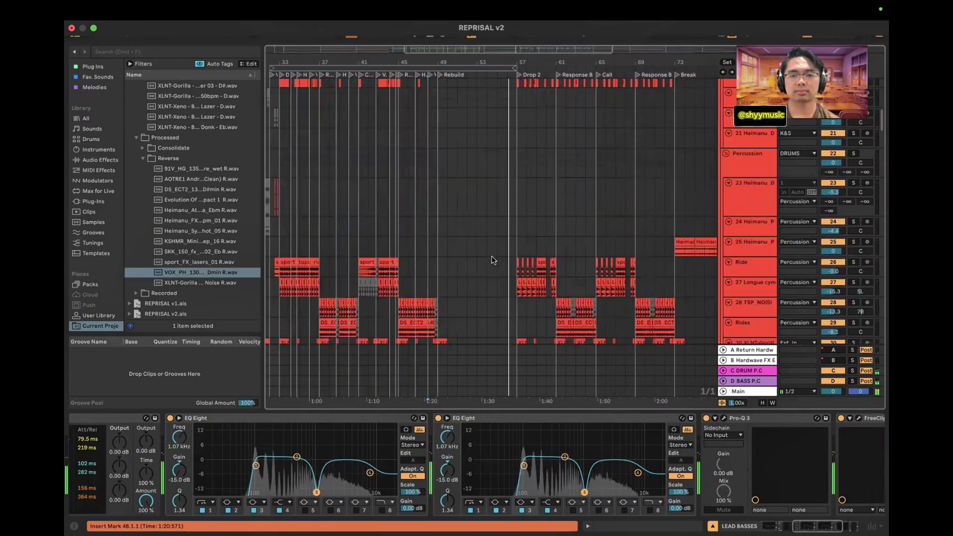
pyautogui.hscroll(2, 492, 260)
pyautogui.scroll(4, 492, 260)
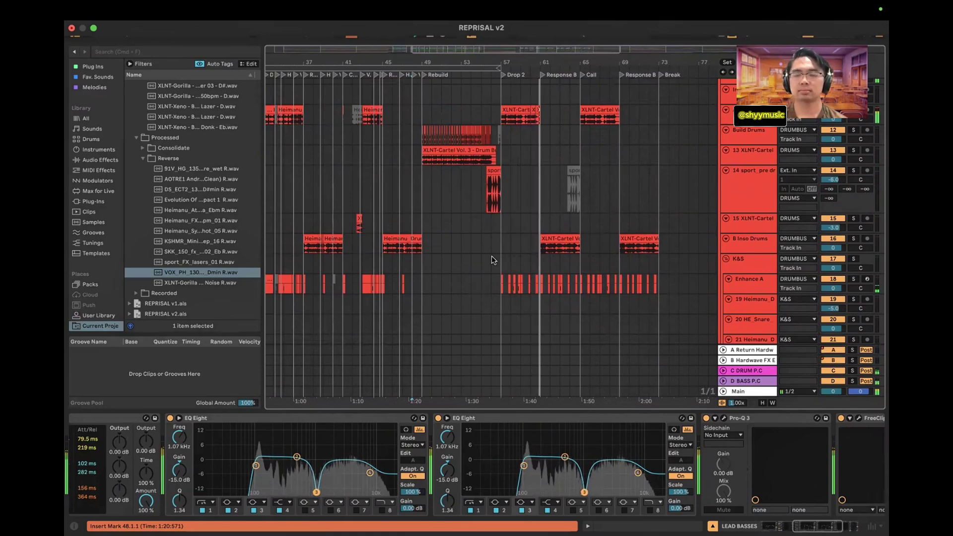
pyautogui.scroll(6, 492, 256)
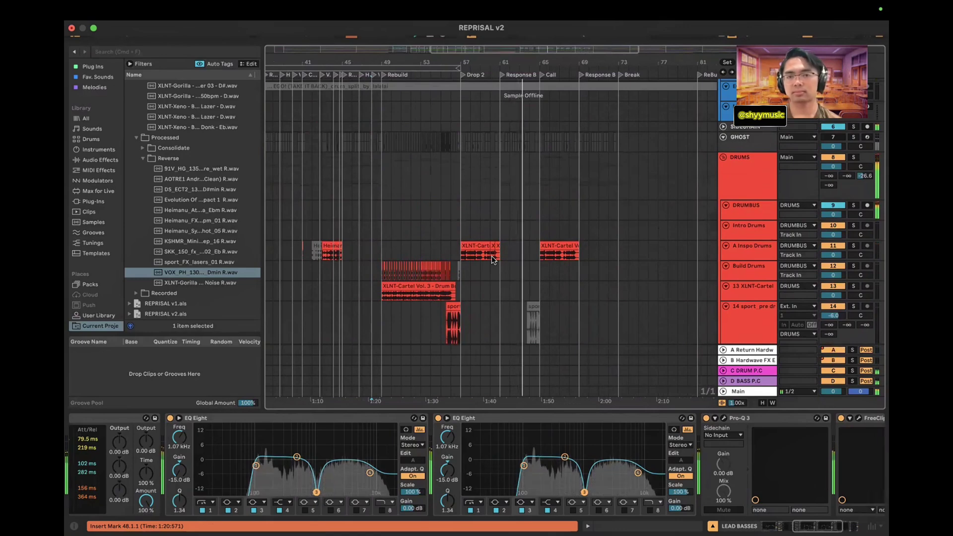
pyautogui.scroll(-2, 491, 255)
pyautogui.scroll(1, 623, 217)
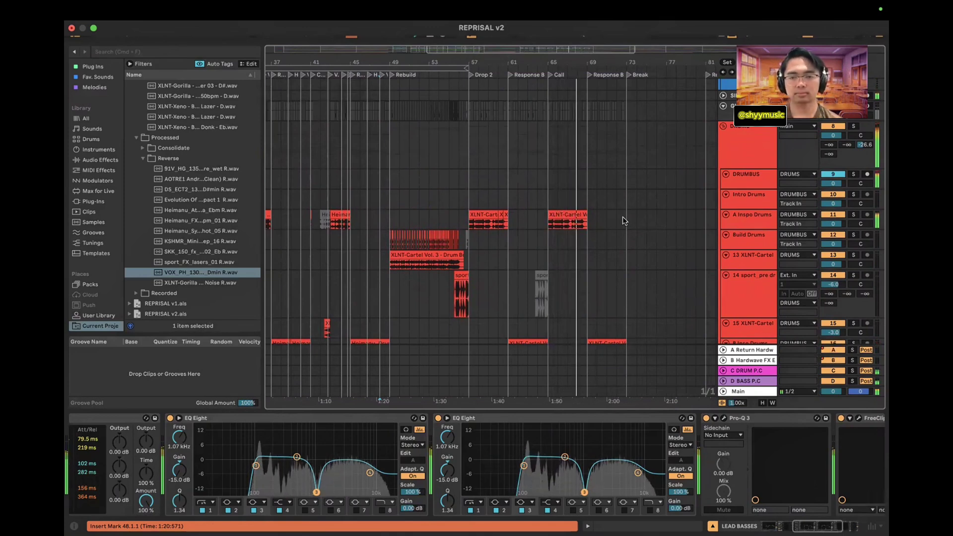
pyautogui.scroll(2, 730, 193)
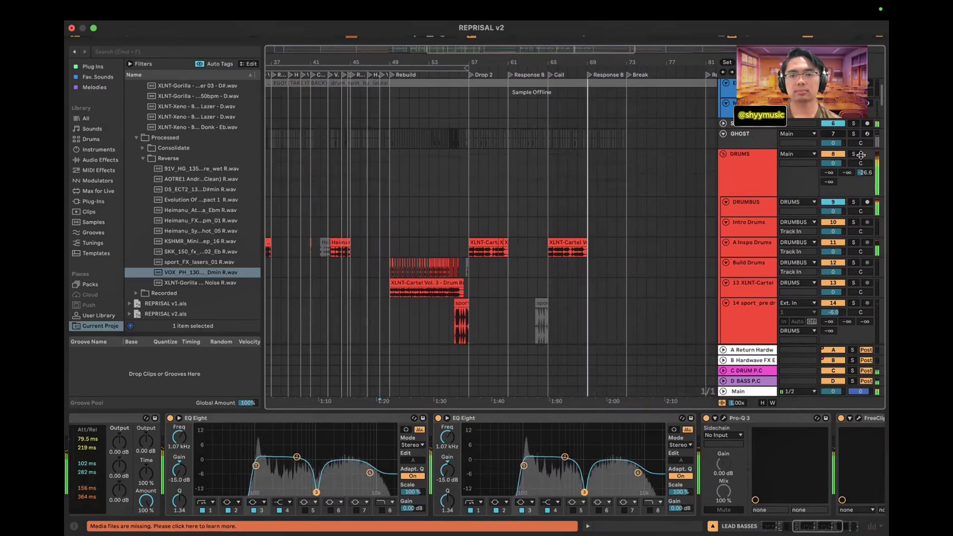
pyautogui.scroll(-3, 676, 226)
pyautogui.scroll(2, 677, 222)
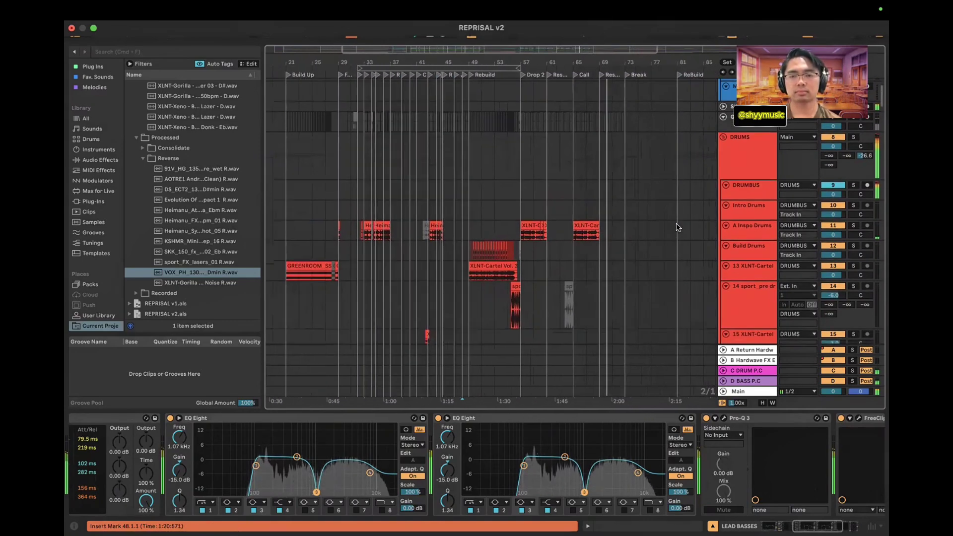
pyautogui.scroll(2, 561, 219)
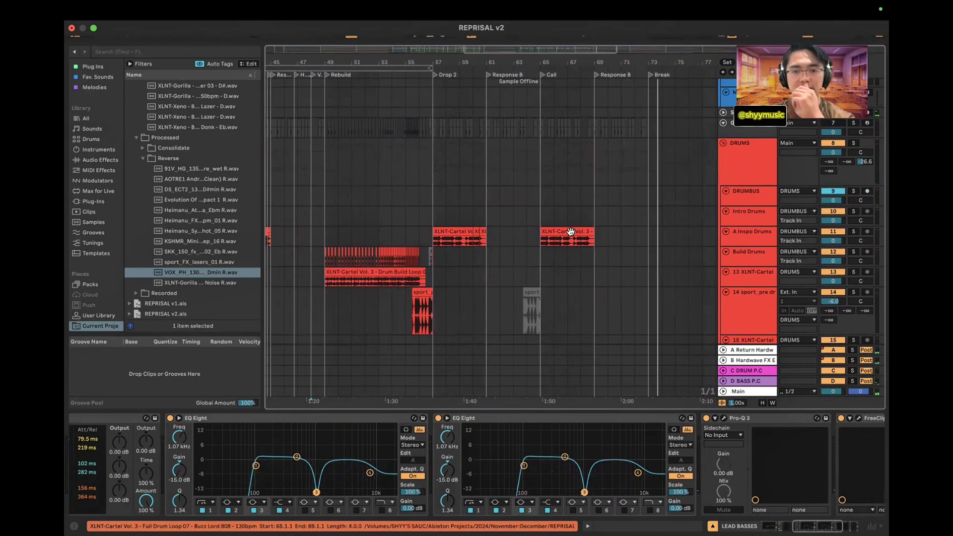
pyautogui.scroll(-2, 571, 231)
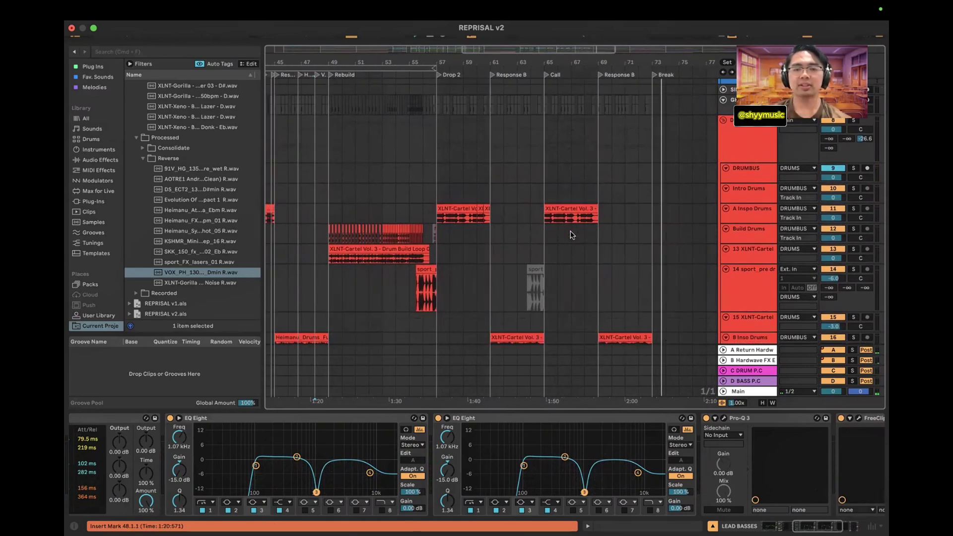
# Set the insert mark at 57.1.1, at the start of Drop 2, and solo the DRUMS group
pyautogui.click(434, 197)
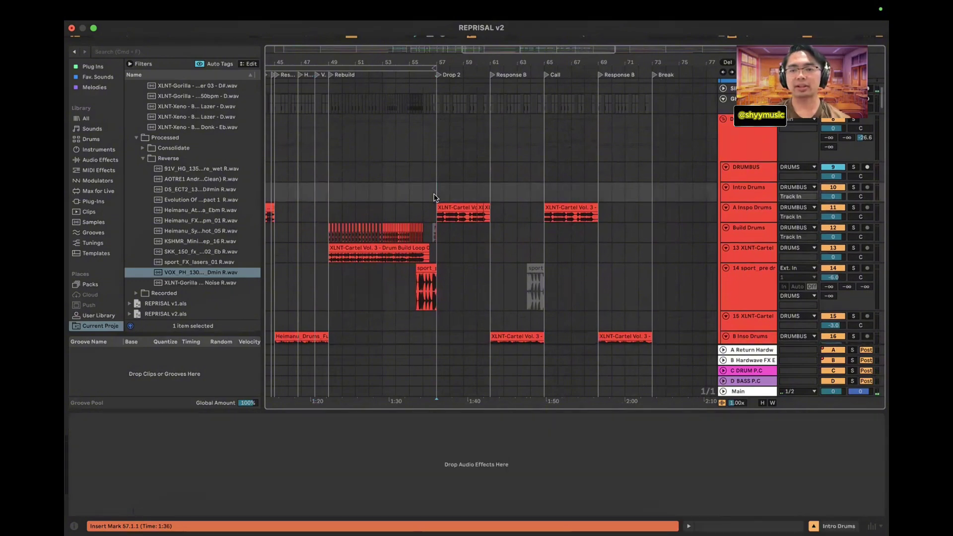
pyautogui.scroll(2, 627, 166)
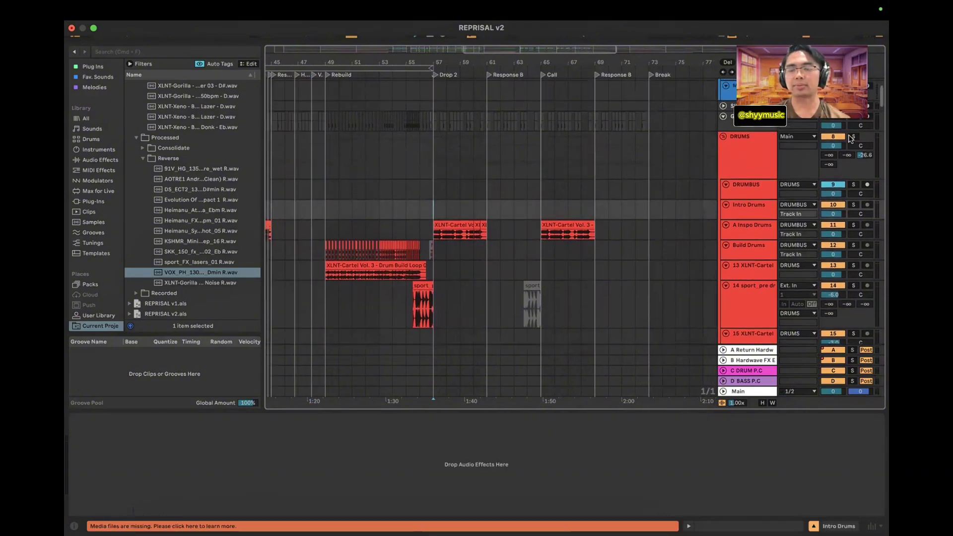
pyautogui.scroll(-2, 750, 155)
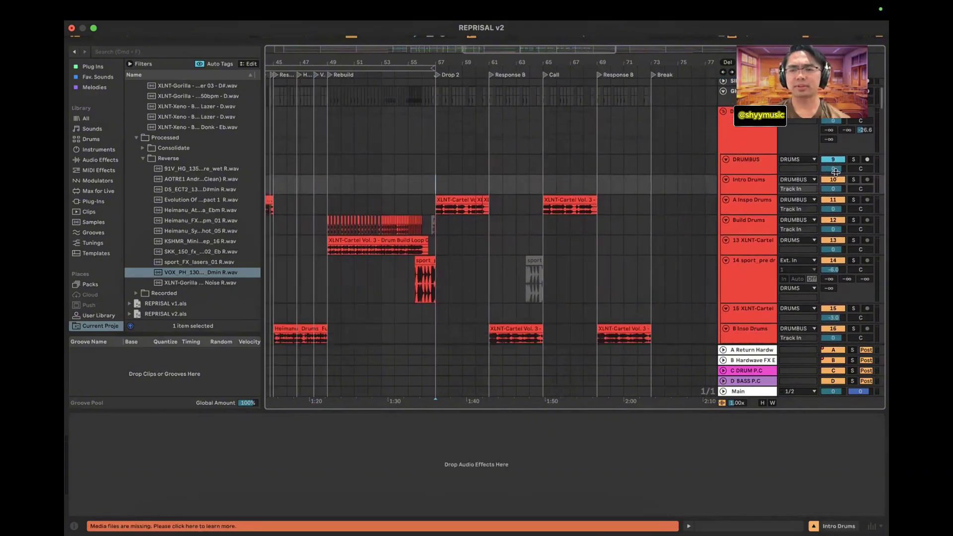
pyautogui.scroll(3, 836, 172)
pyautogui.scroll(-4, 505, 274)
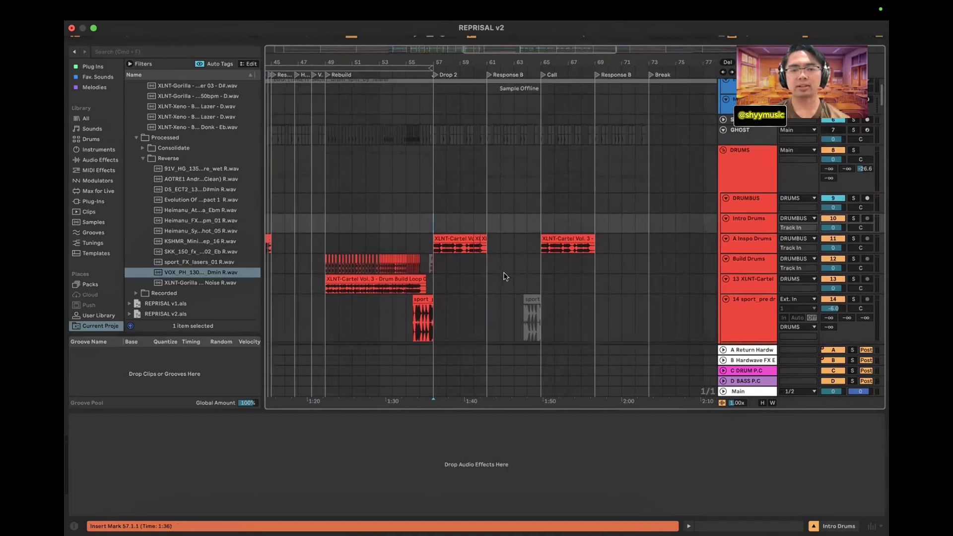
pyautogui.hscroll(1, 504, 275)
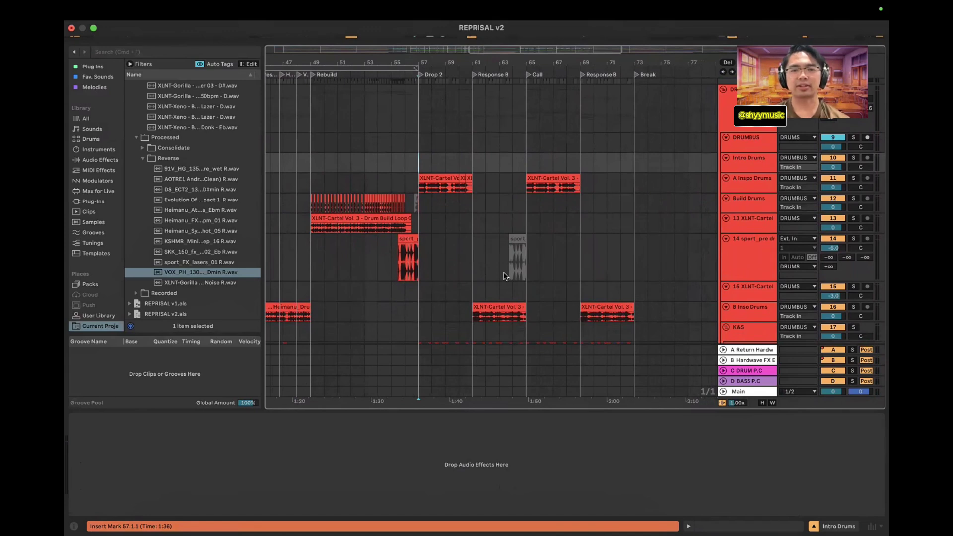
pyautogui.scroll(2, 665, 215)
pyautogui.scroll(2, 855, 153)
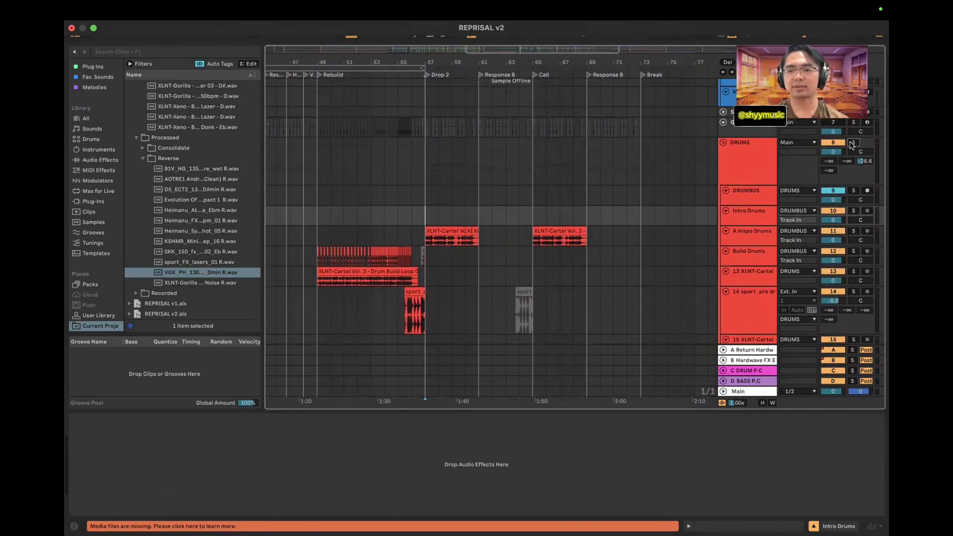
pyautogui.click(853, 144)
pyautogui.scroll(-1, 554, 222)
pyautogui.hscroll(-3, 555, 225)
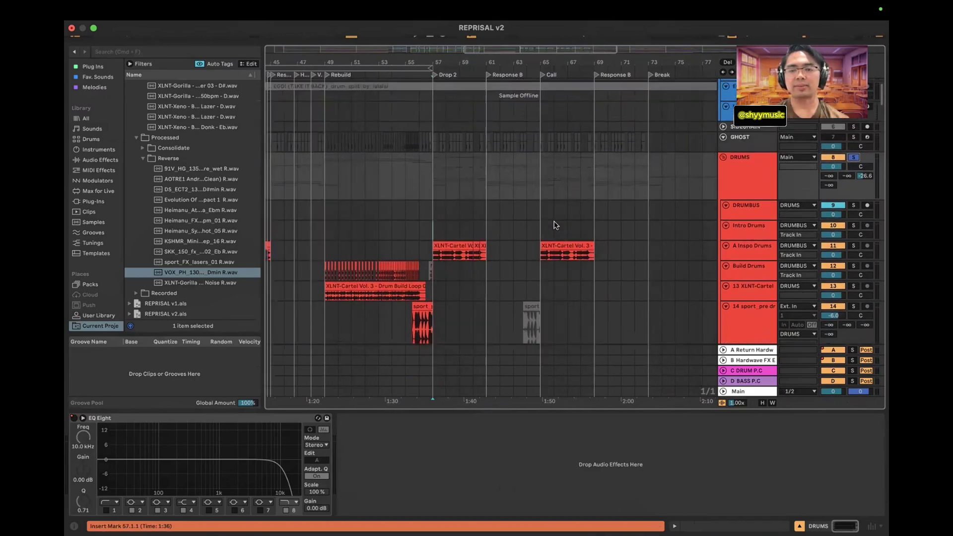
# Audition the soloed drums from Drop 2 up to Response B, following the A Inspo Drums loop
pyautogui.hscroll(-3, 555, 224)
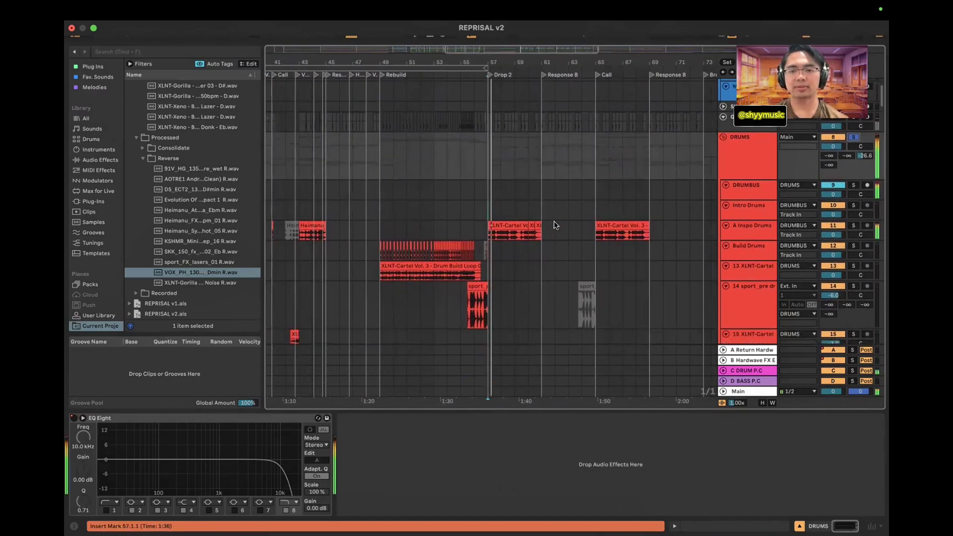
pyautogui.press('space')
pyautogui.scroll(-1, 555, 224)
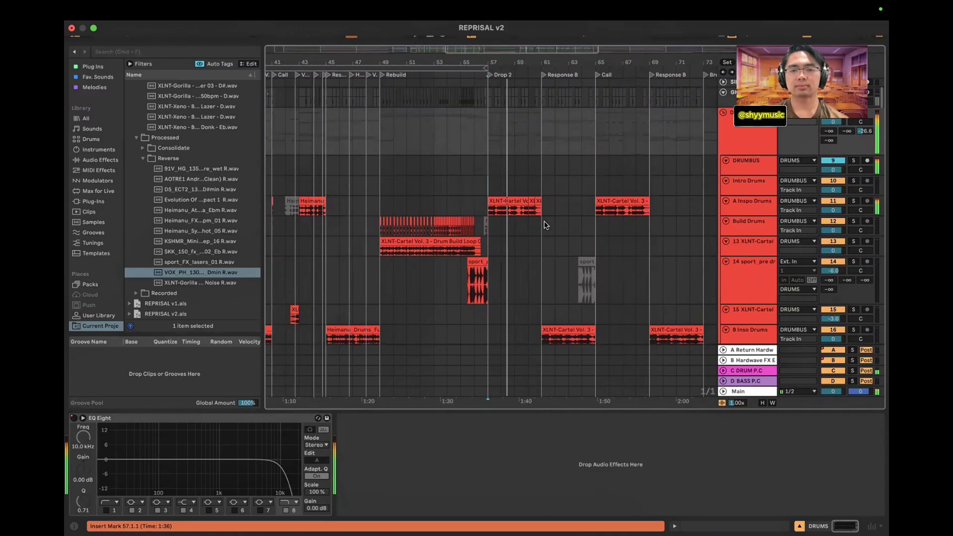
pyautogui.scroll(2, 545, 222)
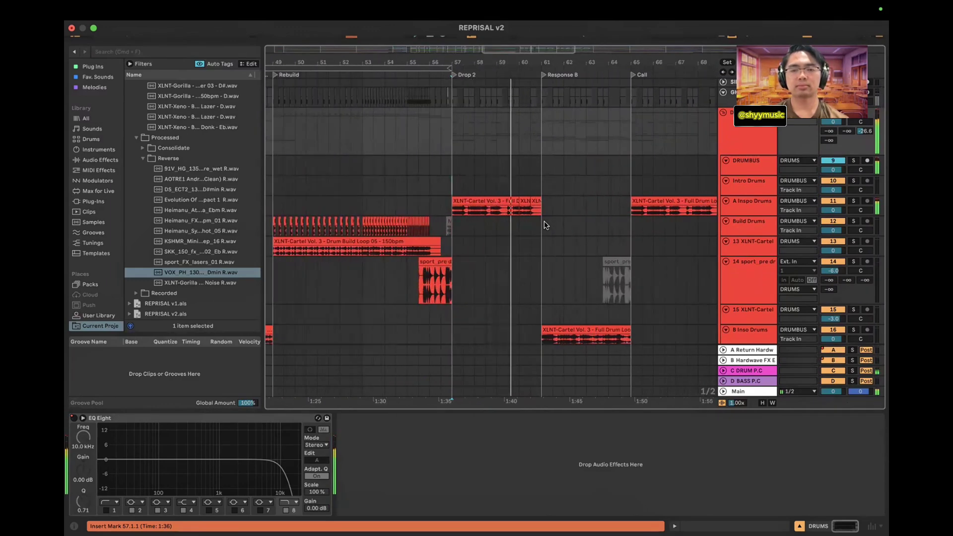
pyautogui.scroll(-2, 544, 221)
pyautogui.hscroll(-1, 544, 221)
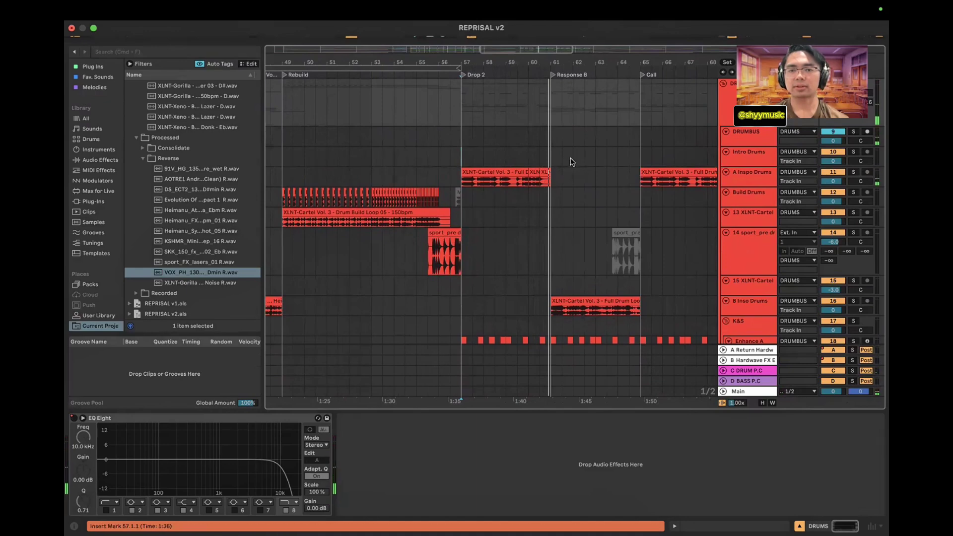
# Play the soloed drums from 61.1.1, at Response B, through into the Call section to compare the B loop
pyautogui.click(552, 149)
pyautogui.hscroll(3, 552, 148)
pyautogui.scroll(2, 553, 148)
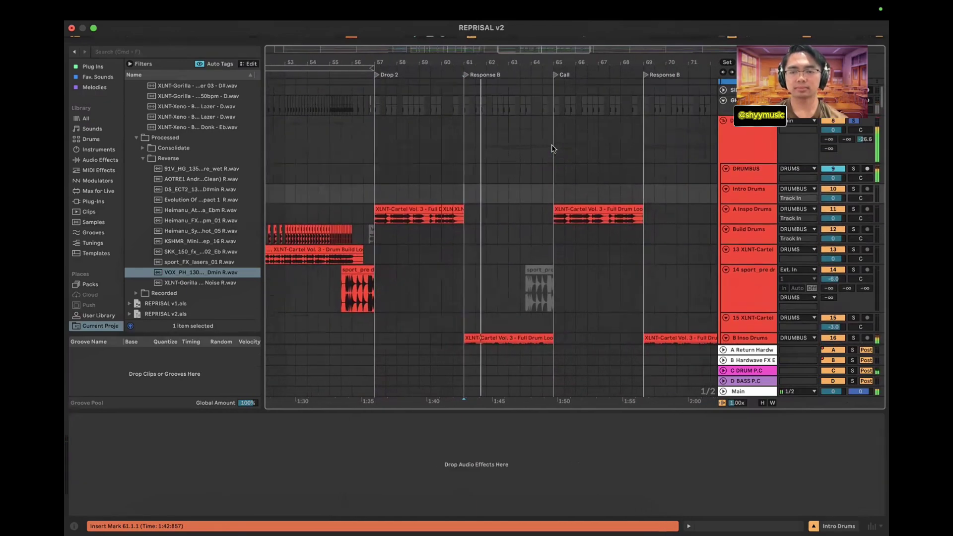
pyautogui.hscroll(1, 553, 149)
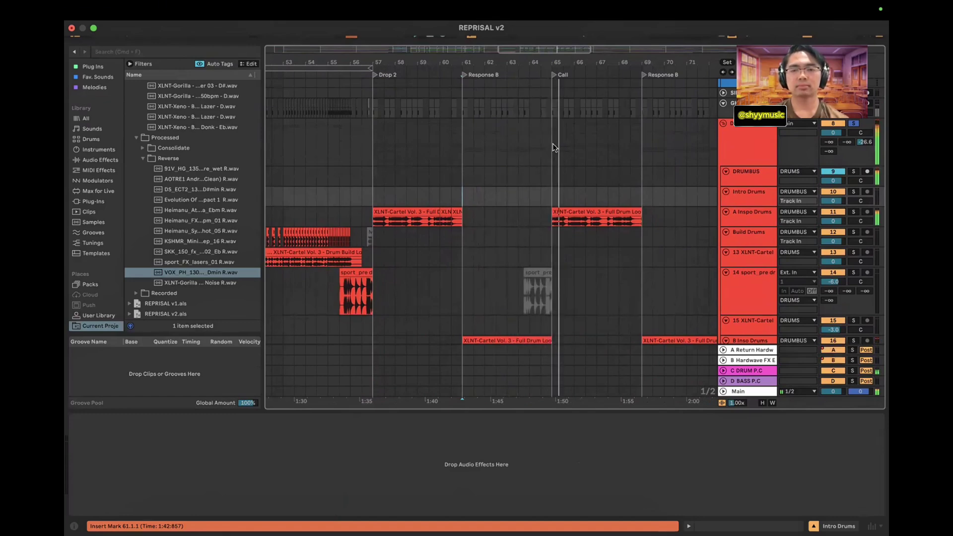
# Return to 57.1.1, audition the A Inspo Drums track soloed, and bring the K&S tracks below it into view
pyautogui.scroll(-3, 554, 147)
pyautogui.hscroll(-3, 554, 147)
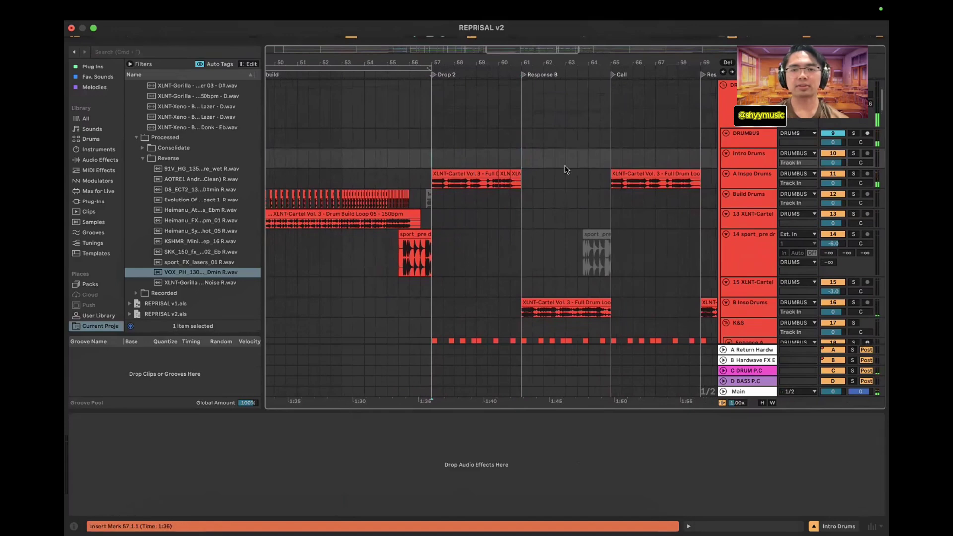
pyautogui.click(853, 175)
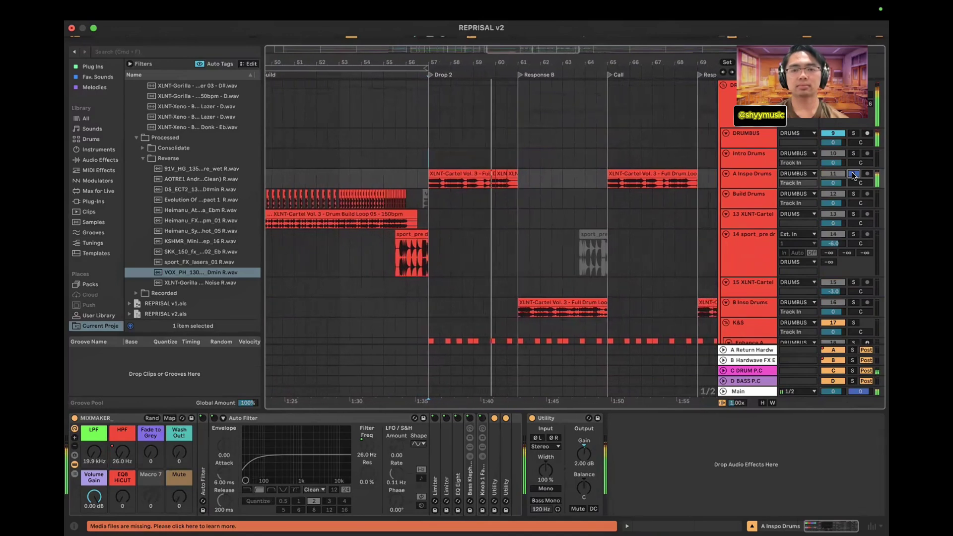
pyautogui.scroll(-5, 460, 230)
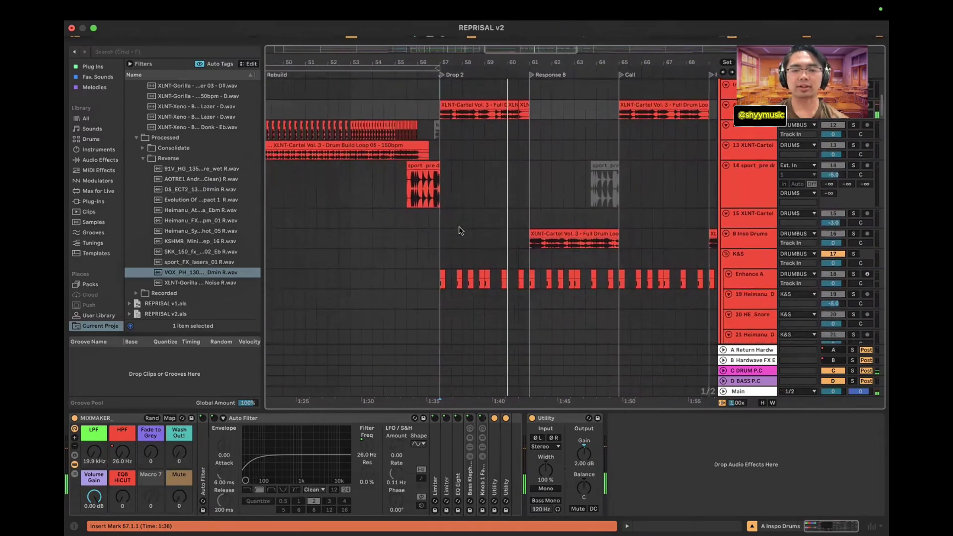
pyautogui.scroll(-8, 457, 230)
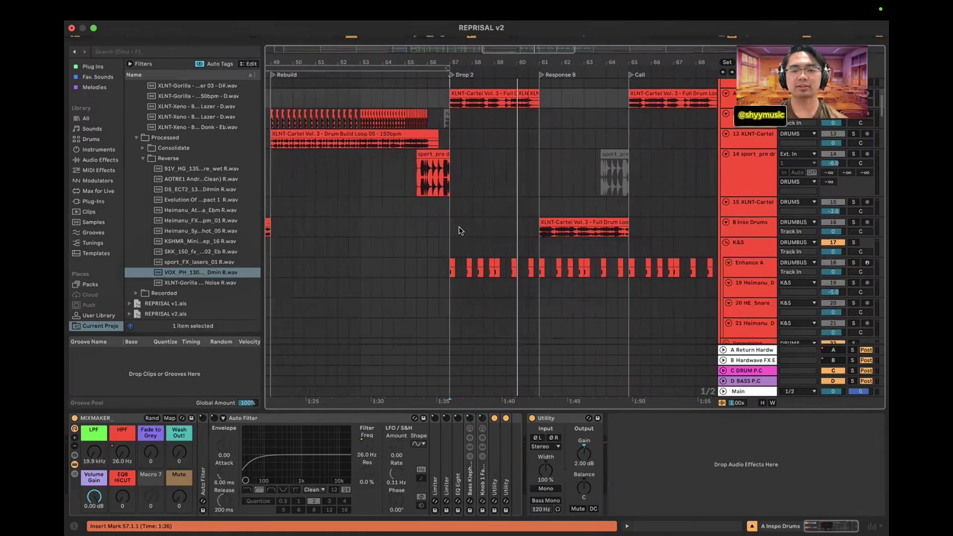
# Solo the Percussion group and audition its layers from Drop 2 into Response B
pyautogui.scroll(-8, 451, 249)
pyautogui.scroll(3, 449, 269)
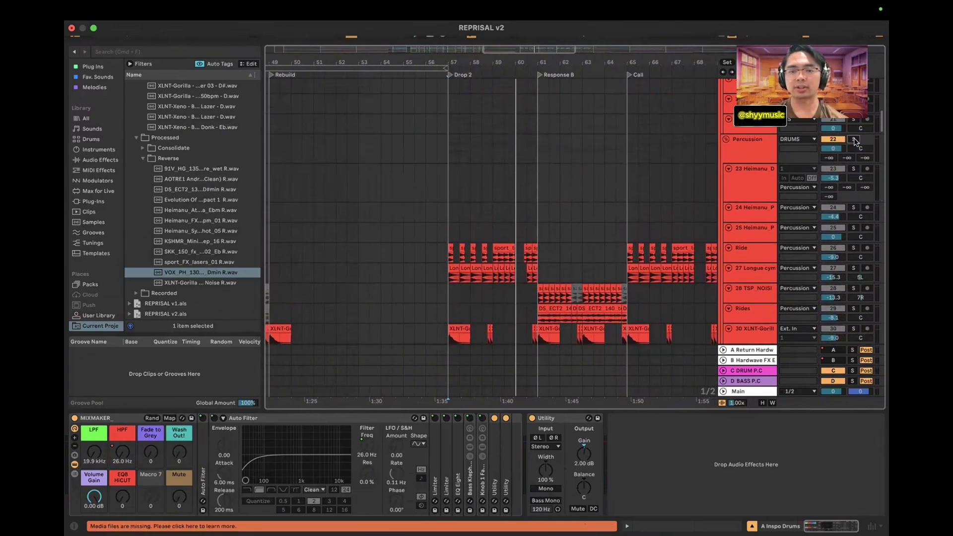
pyautogui.click(855, 141)
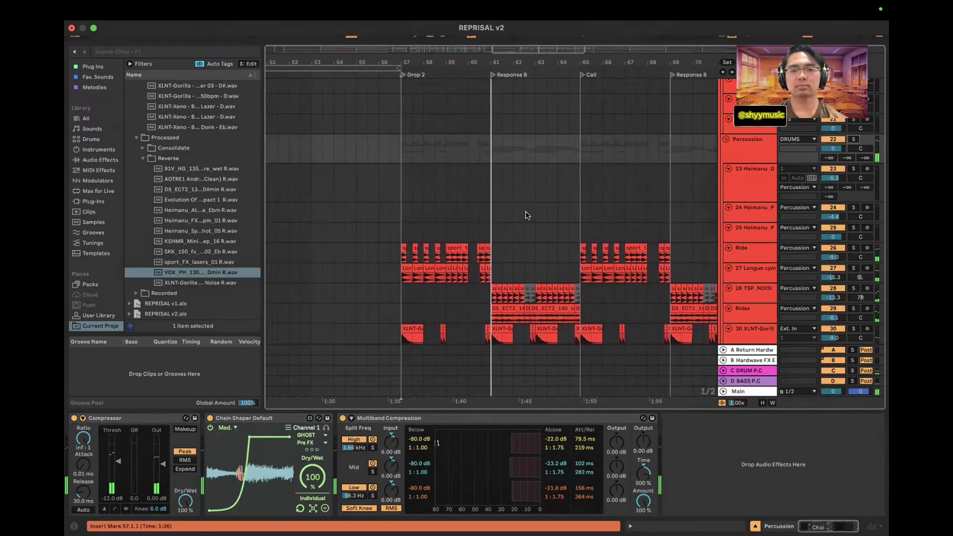
# Solo the whole DRUMS group and play it from 57.1.1, following the Ride, cymbal and crash layers towards Response B
pyautogui.scroll(10, 527, 215)
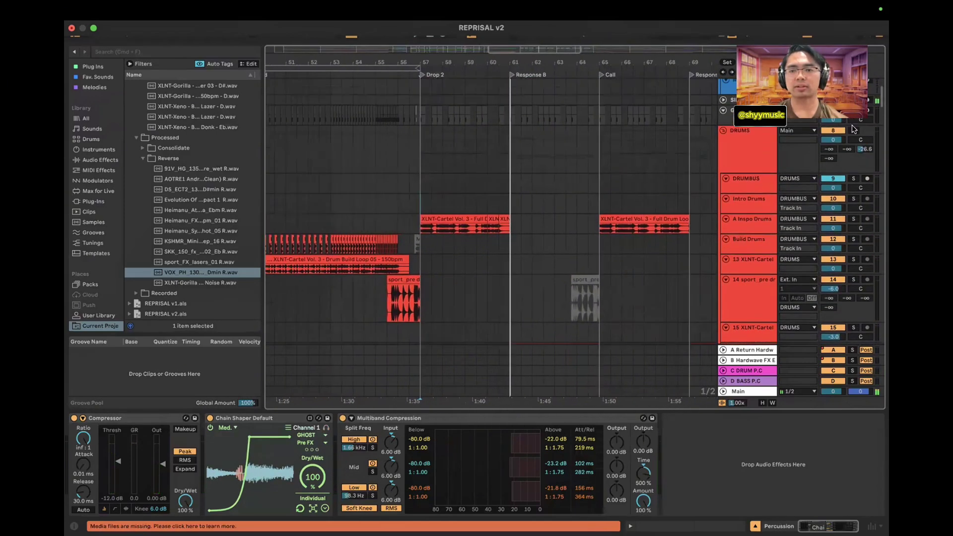
pyautogui.click(854, 129)
pyautogui.hscroll(-4, 530, 290)
pyautogui.scroll(-10, 531, 289)
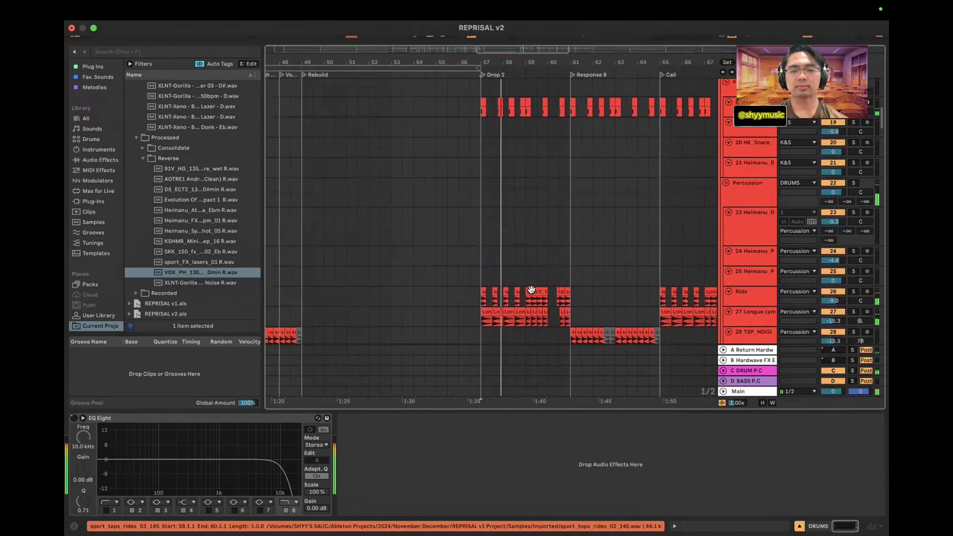
pyautogui.scroll(-3, 531, 290)
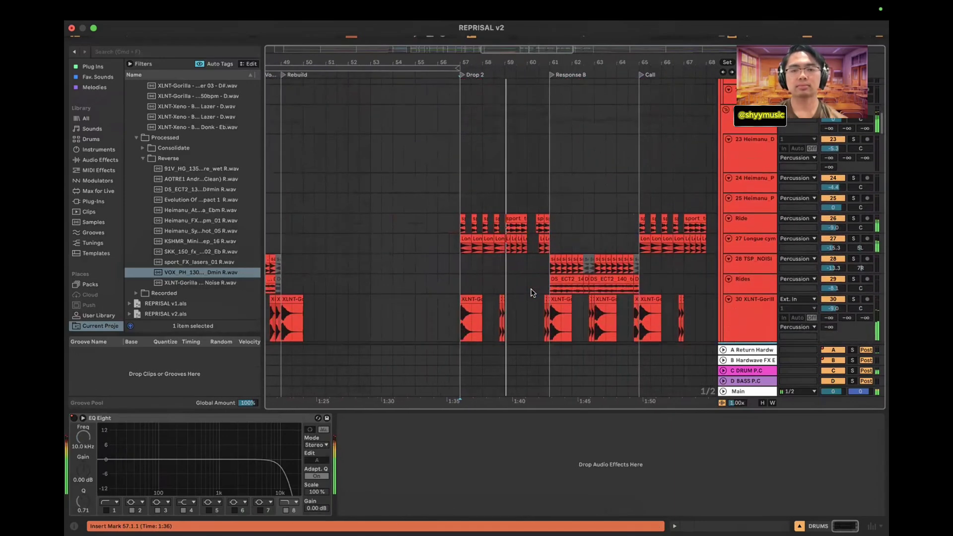
pyautogui.scroll(5, 532, 293)
pyautogui.scroll(-3, 532, 293)
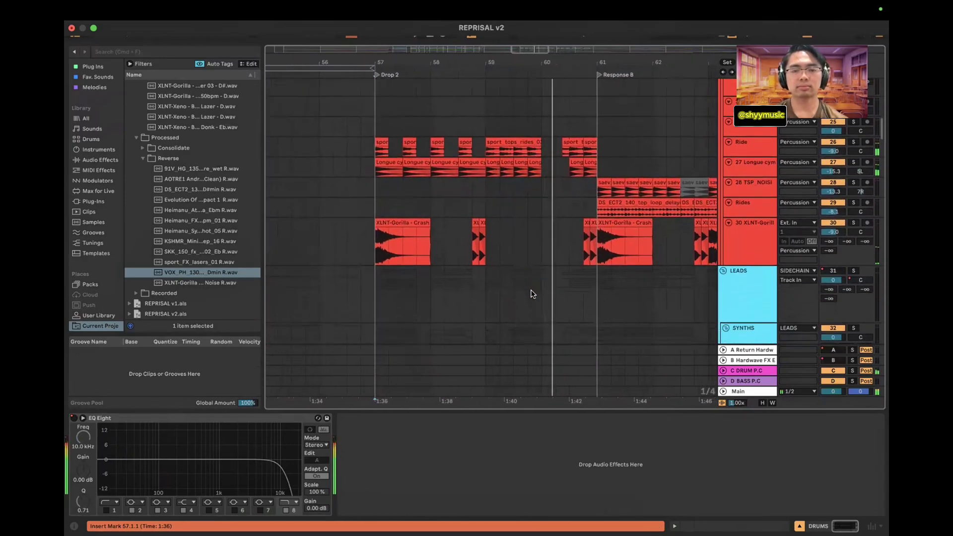
pyautogui.scroll(10, 527, 251)
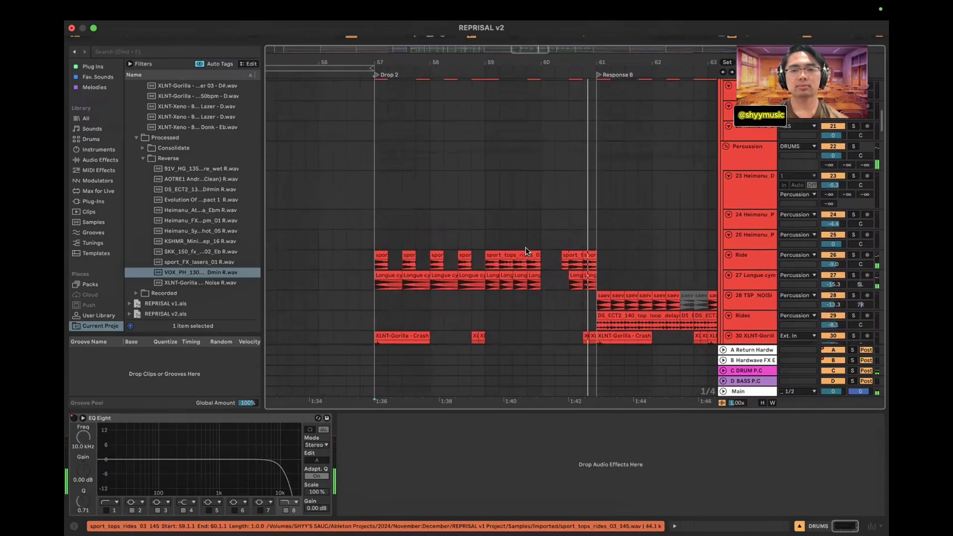
pyautogui.scroll(2, 528, 251)
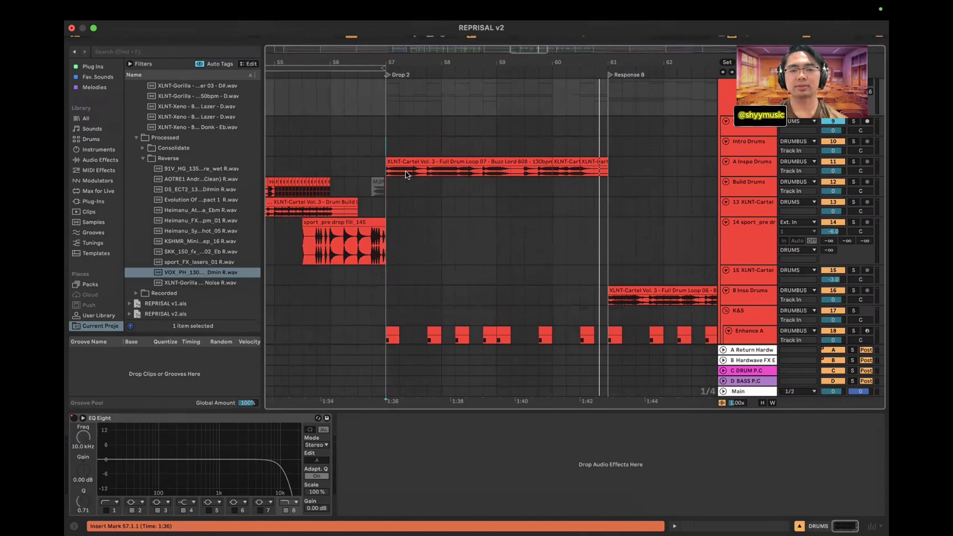
# Review the Drop 2 drum layers down to the LEADS group and place the insert mark at 57.1.1 on LEADS
pyautogui.scroll(-2, 417, 181)
pyautogui.hscroll(-1, 417, 181)
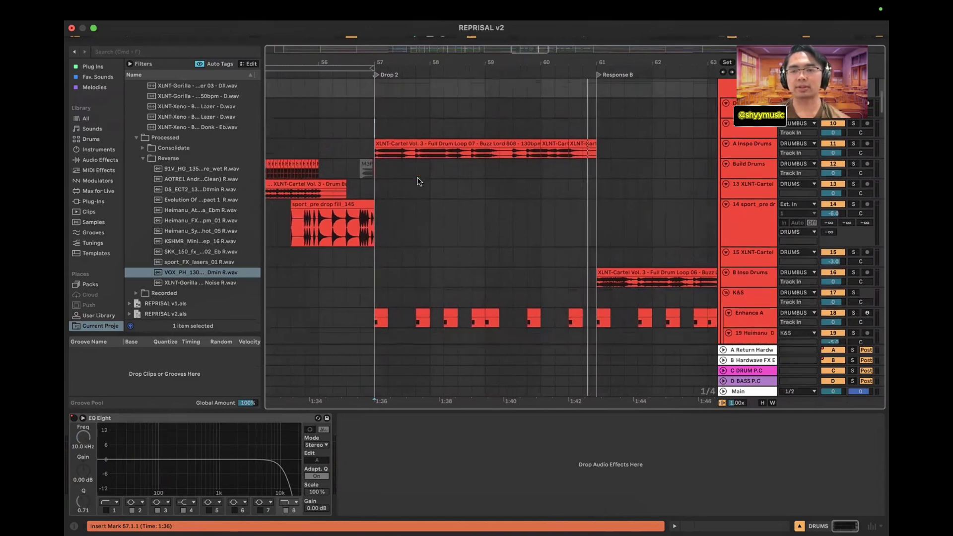
pyautogui.scroll(-10, 418, 182)
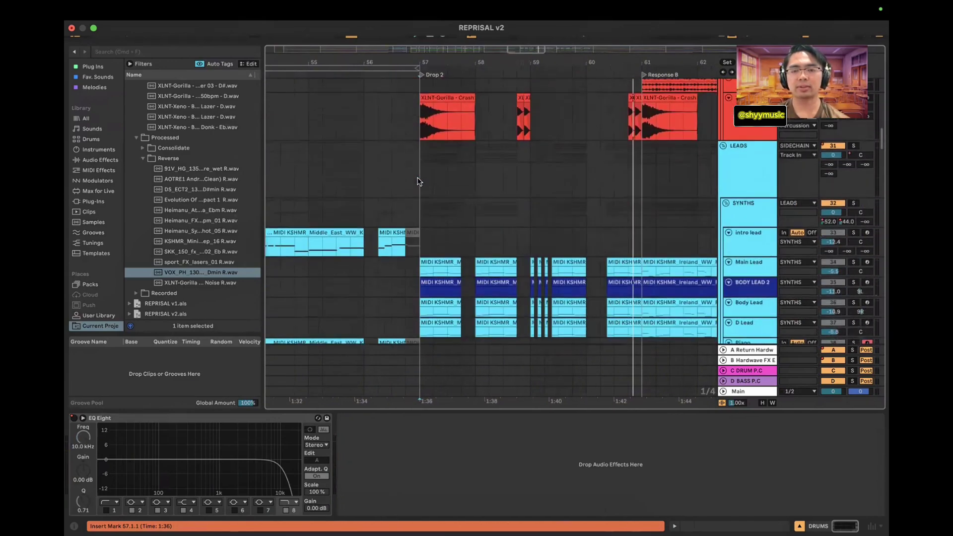
pyautogui.scroll(5, 418, 181)
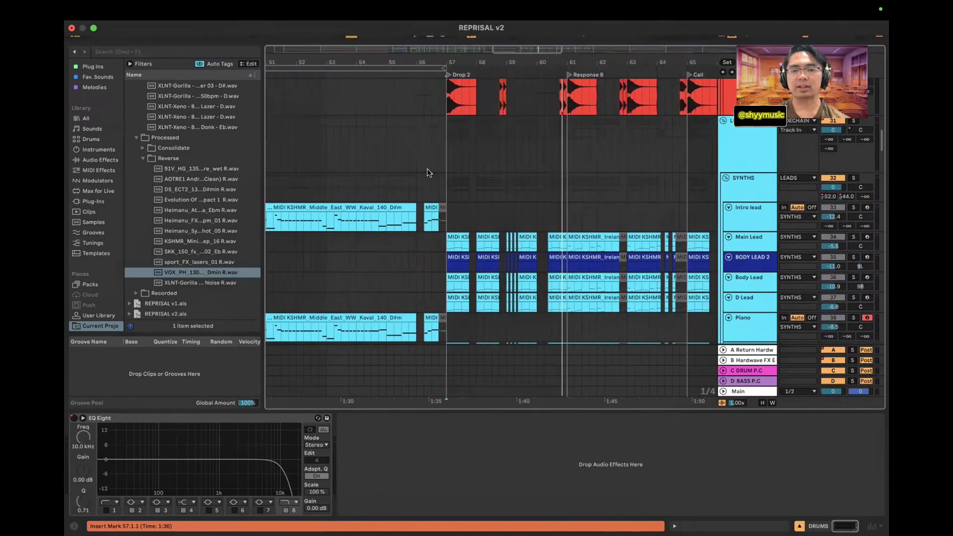
pyautogui.click(437, 197)
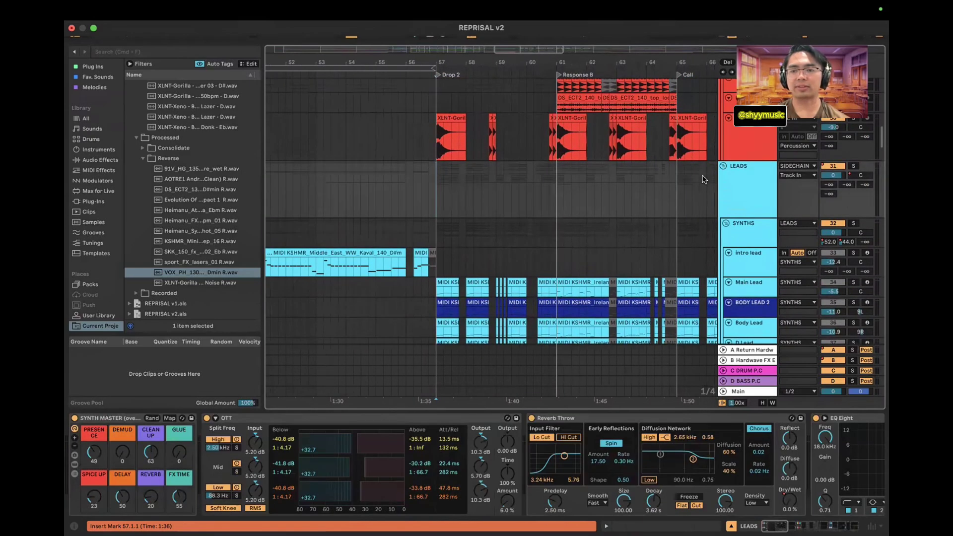
# Place the insert mark at 57.1.1 on the DRUMS group and replay its soloed A Inspo and Enhance A layers towards Response B
pyautogui.scroll(15, 853, 167)
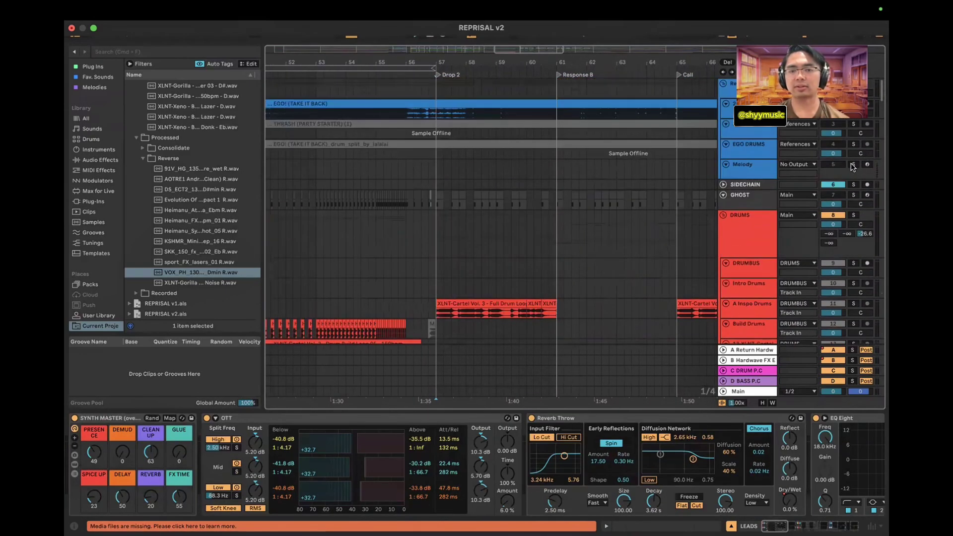
pyautogui.scroll(1, 852, 161)
pyautogui.click(437, 154)
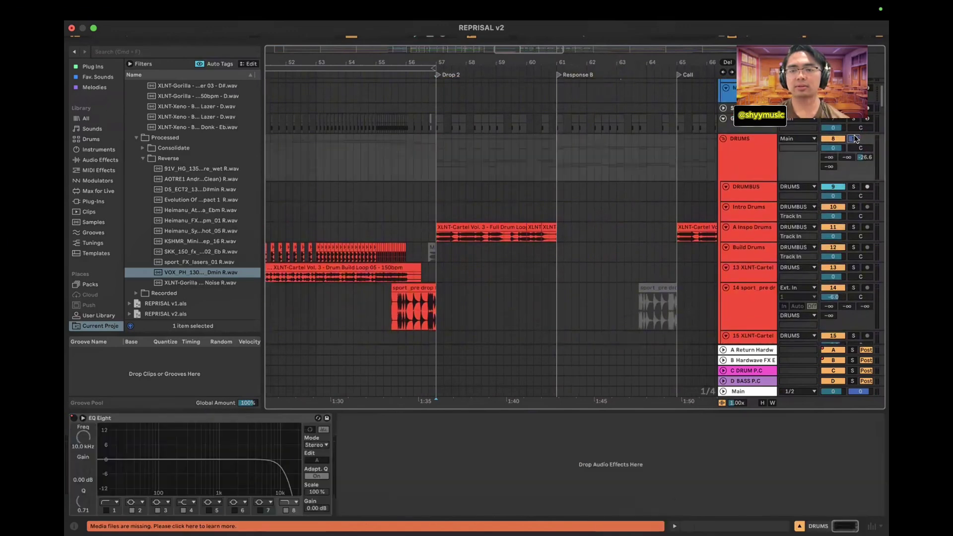
pyautogui.hscroll(-3, 627, 205)
pyautogui.scroll(-2, 627, 205)
pyautogui.scroll(-5, 627, 205)
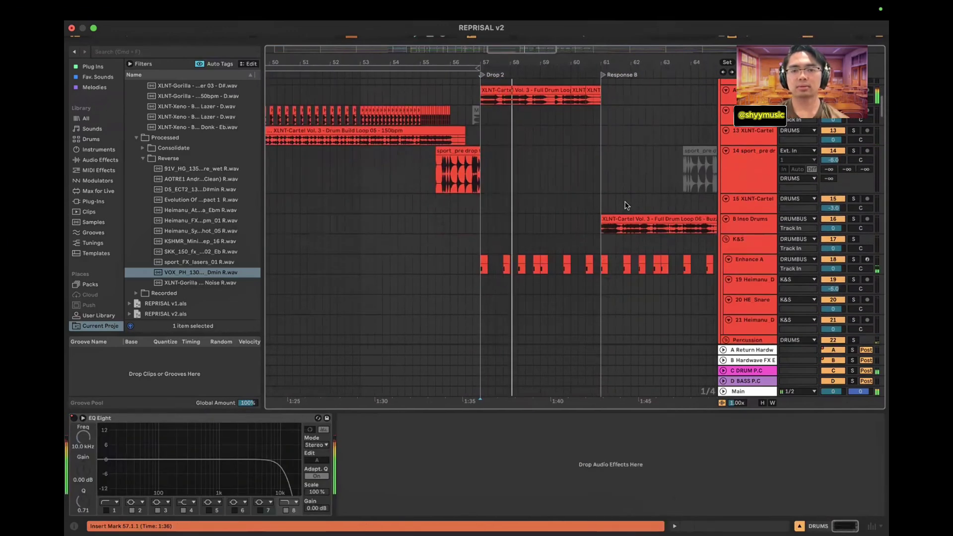
pyautogui.scroll(-1, 625, 203)
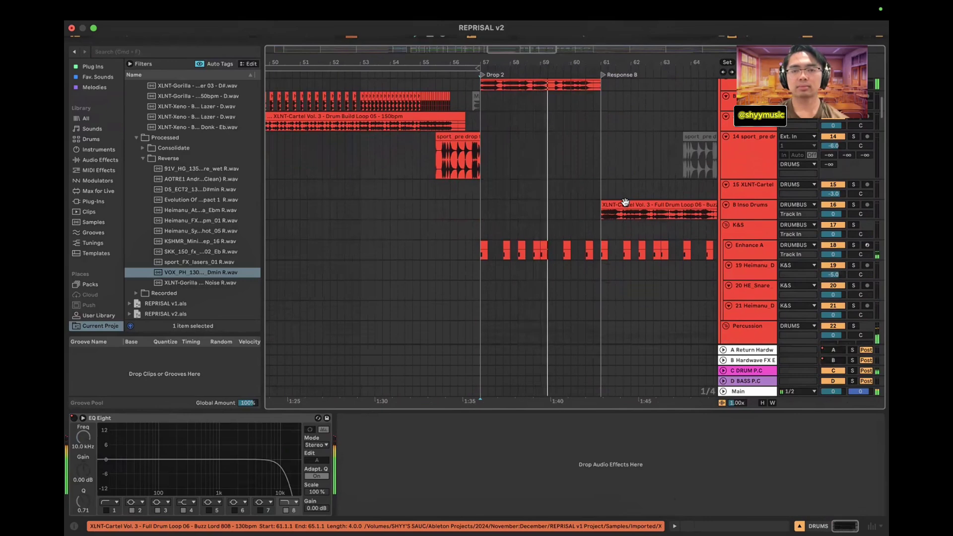
pyautogui.scroll(2, 625, 202)
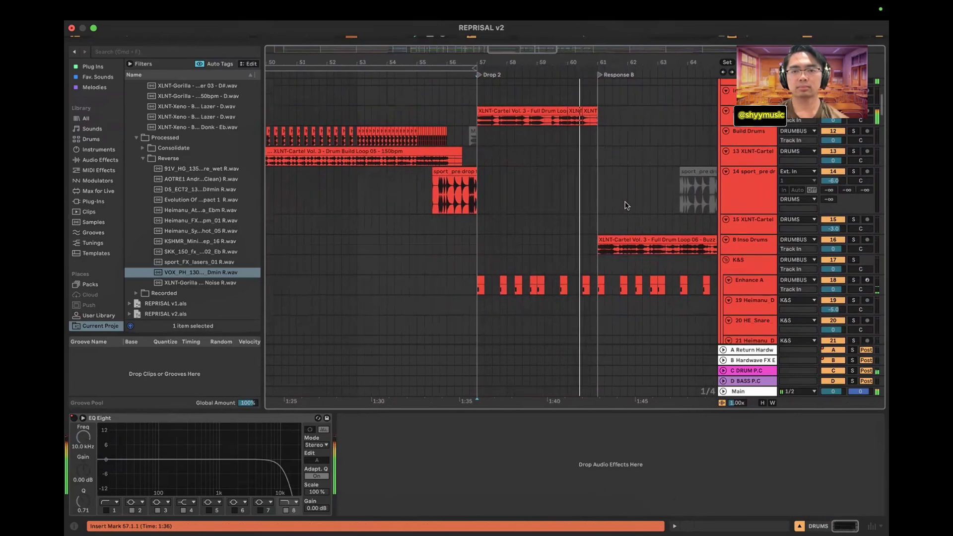
# Examine the LEADS group in Drop 2 and select 57.1.1 to 58.1.1 on the intro lead track
pyautogui.scroll(-15, 626, 206)
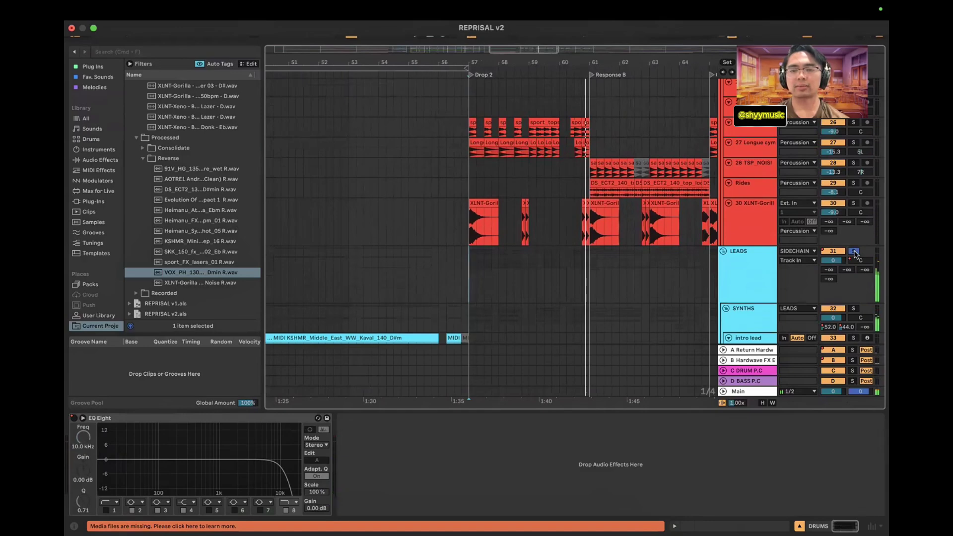
pyautogui.scroll(-1, 578, 252)
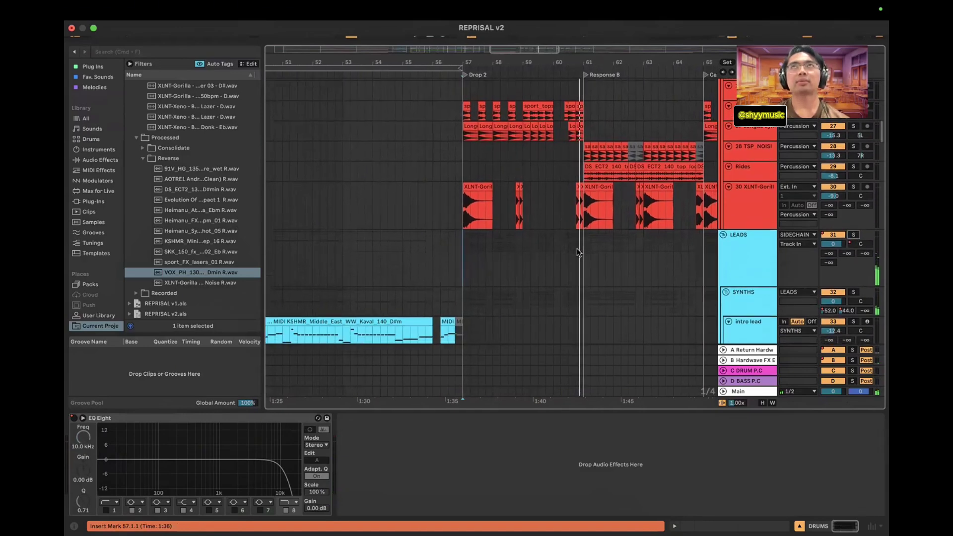
pyautogui.scroll(-4, 578, 252)
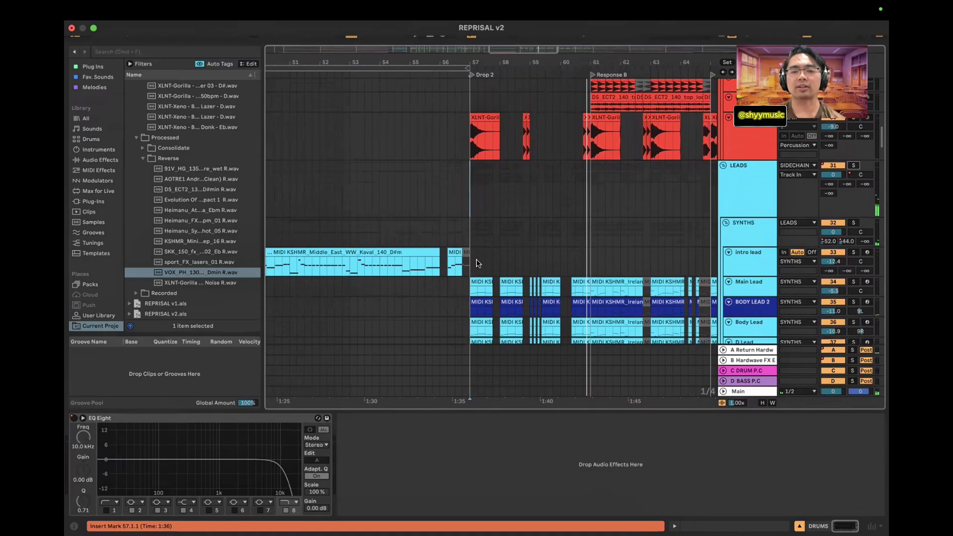
pyautogui.moveTo(479, 263); pyautogui.dragTo(507, 261)
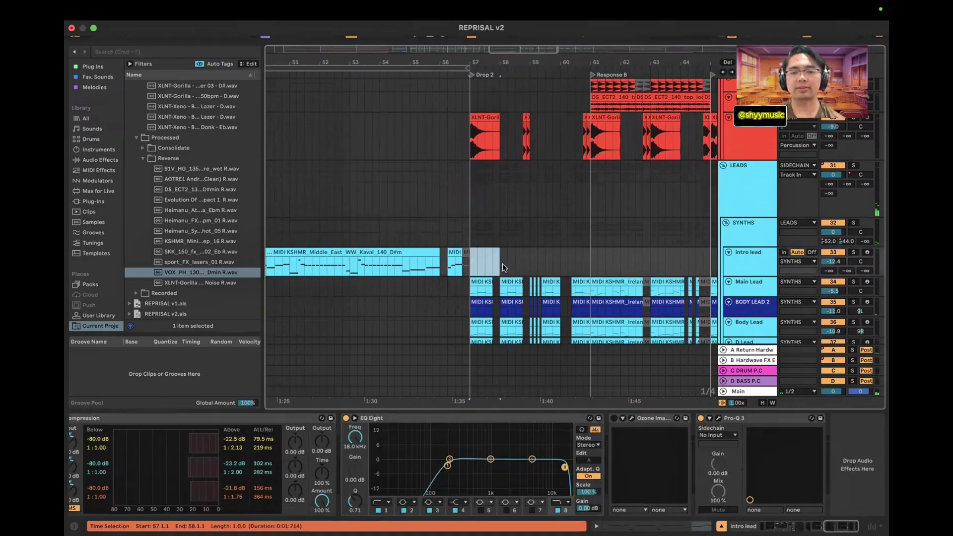
pyautogui.scroll(-2, 501, 268)
pyautogui.scroll(-7, 500, 243)
pyautogui.scroll(6, 498, 216)
# Set the insert mark at 57.1.1 on the intro lead track and play Drop 2 unsoloed, following the drums and leads
pyautogui.click(498, 219)
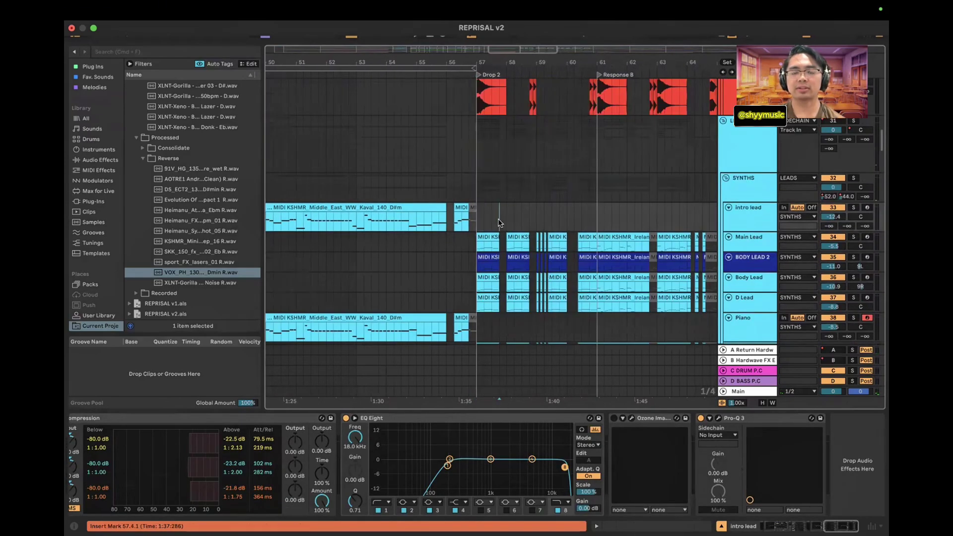
pyautogui.press('+')
pyautogui.click(436, 210)
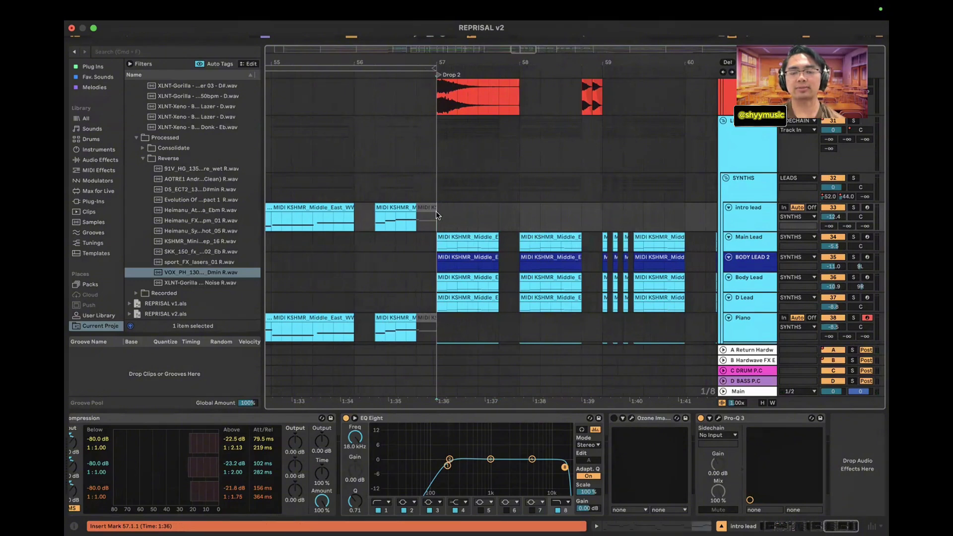
pyautogui.scroll(2, 436, 211)
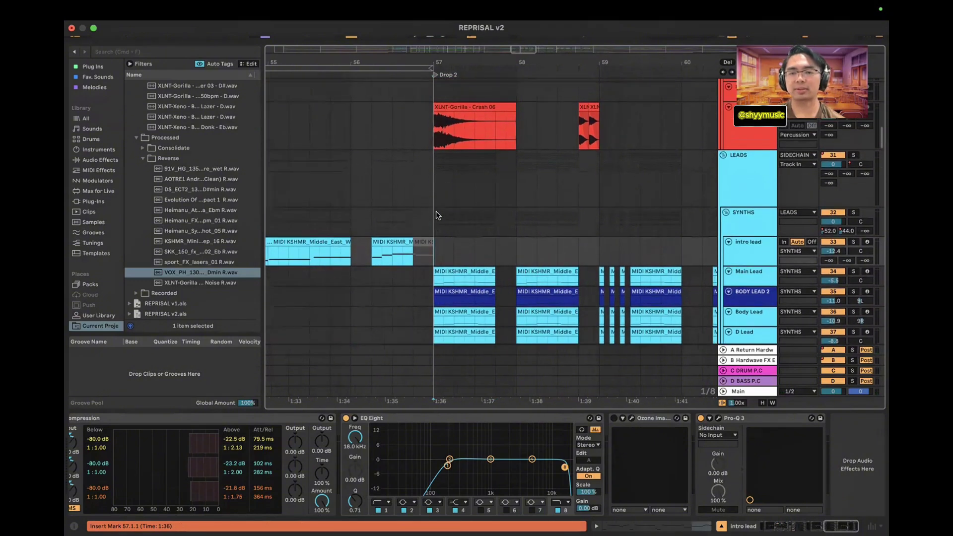
pyautogui.press('space')
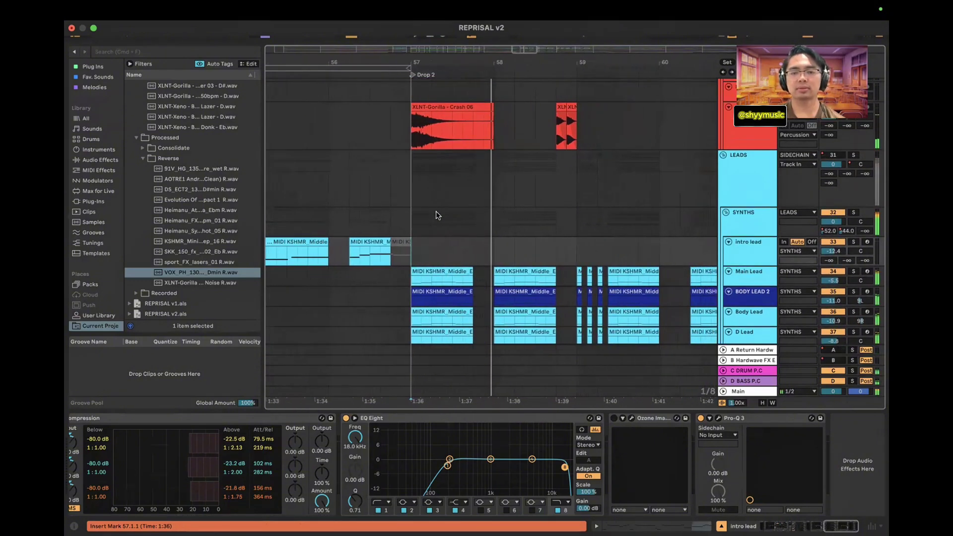
pyautogui.scroll(10, 466, 217)
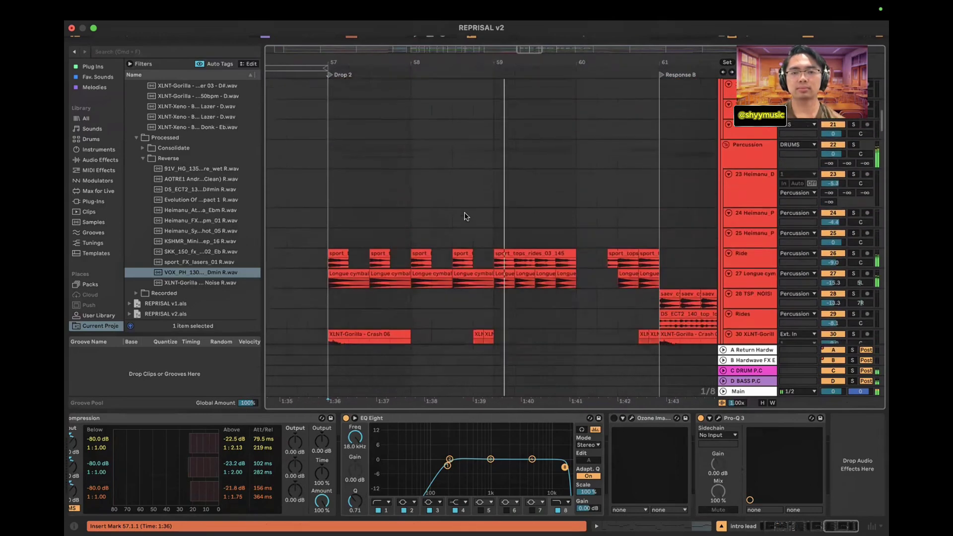
pyautogui.scroll(-3, 466, 216)
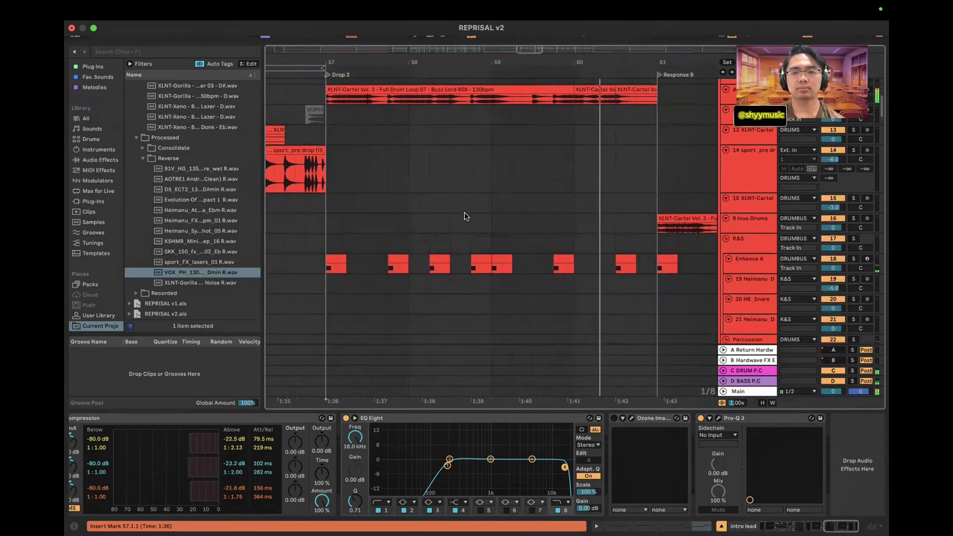
pyautogui.scroll(-2, 466, 216)
pyautogui.scroll(-10, 466, 217)
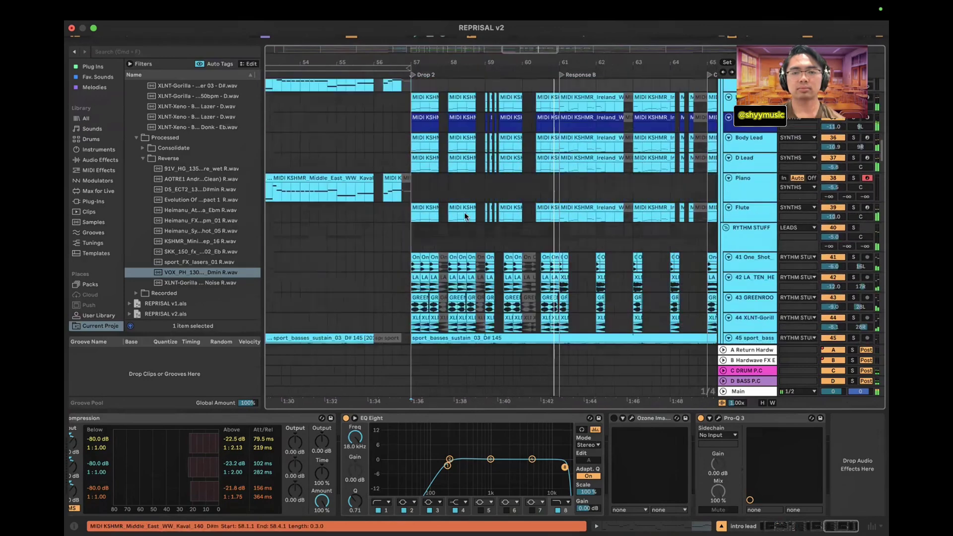
pyautogui.scroll(-5, 467, 217)
# Solo the FILLS group and audition its growl and laser fills from 57.3.1
pyautogui.scroll(-12, 466, 217)
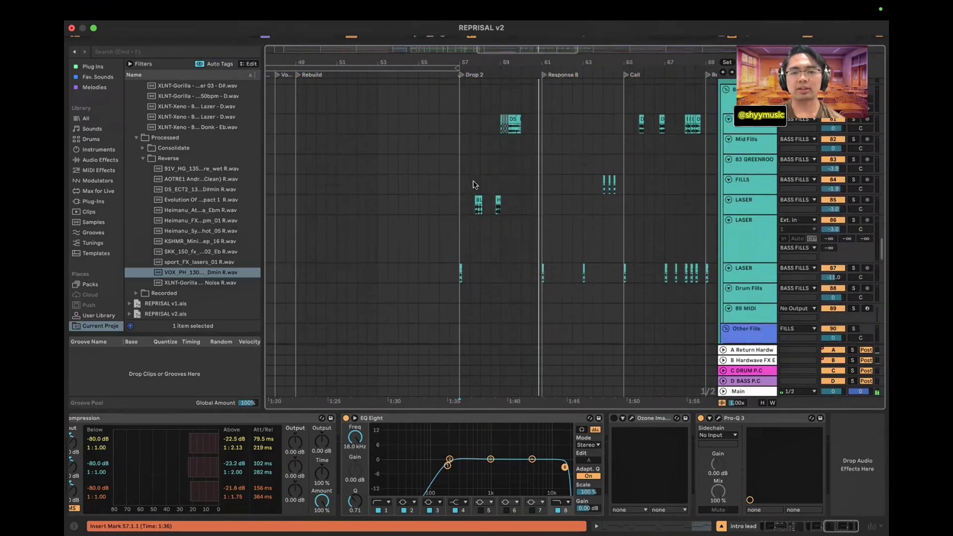
pyautogui.scroll(5, 473, 185)
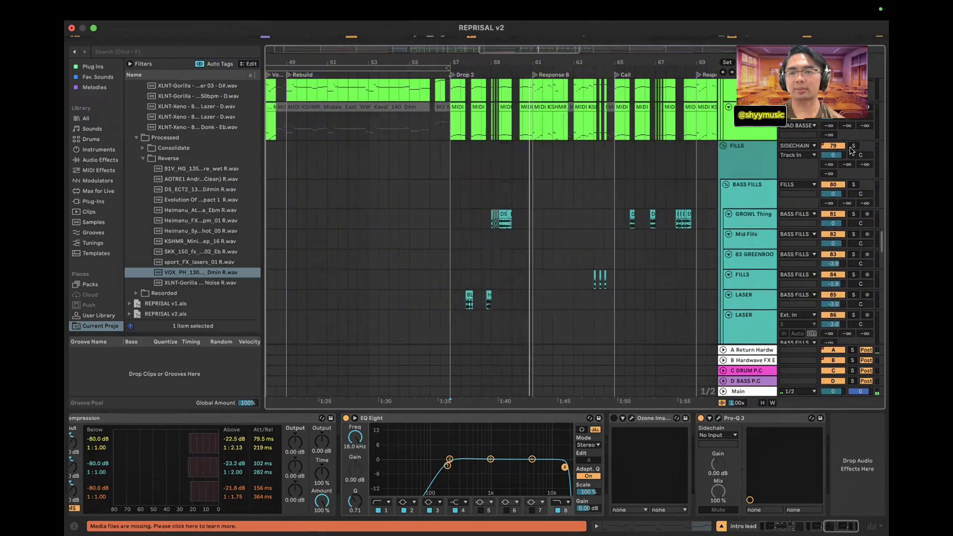
pyautogui.click(853, 147)
pyautogui.click(467, 219)
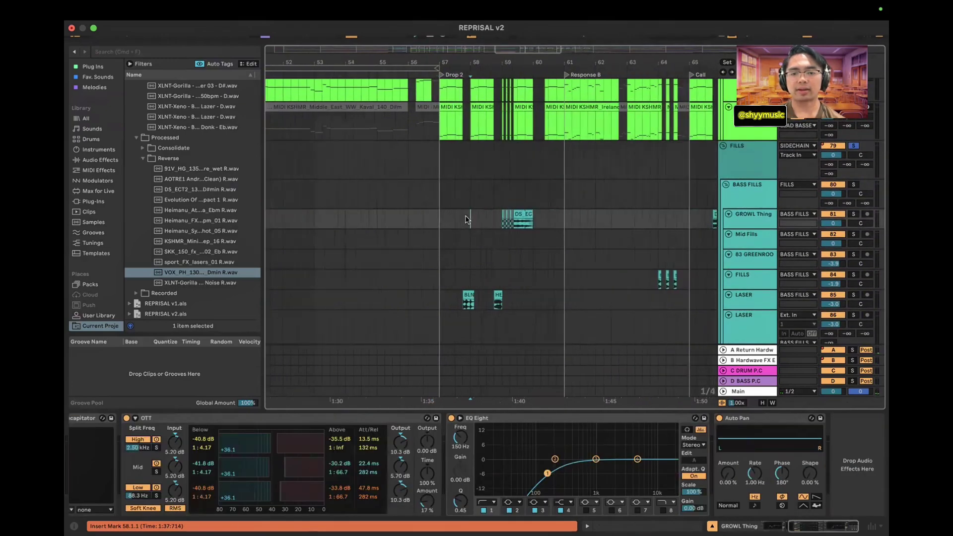
pyautogui.scroll(4, 459, 221)
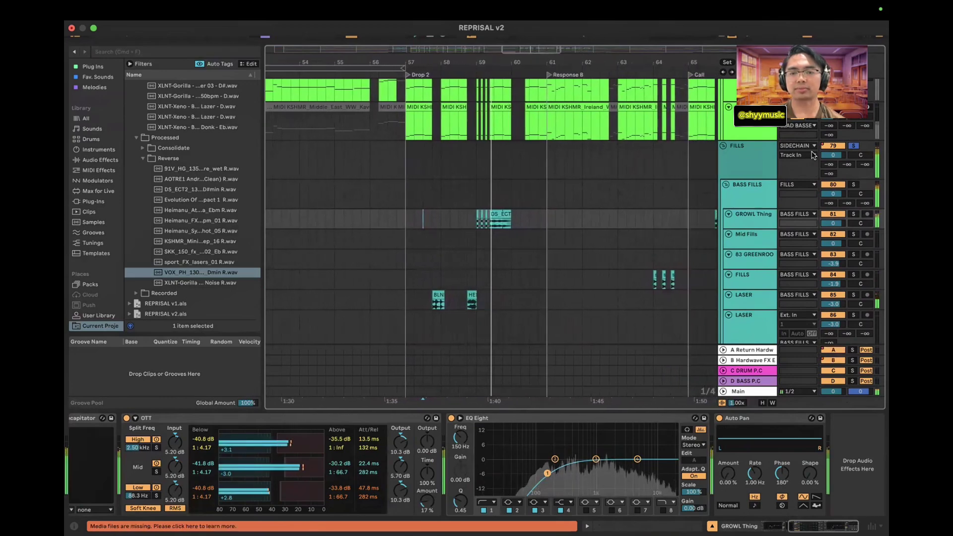
# Unsolo the FILLS group and play the full mix while going back up through VOX to the DRUMS group
pyautogui.scroll(10, 537, 236)
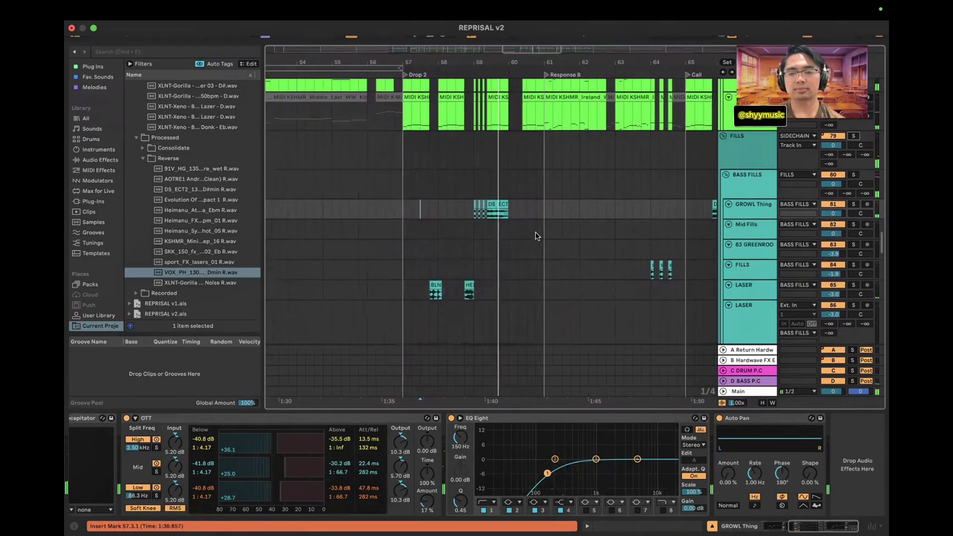
pyautogui.scroll(15, 538, 236)
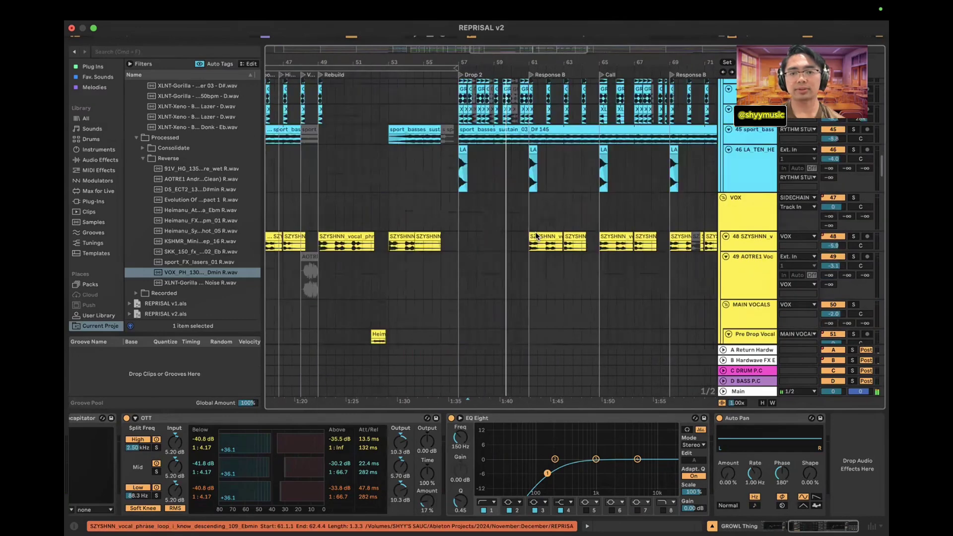
pyautogui.scroll(5, 490, 213)
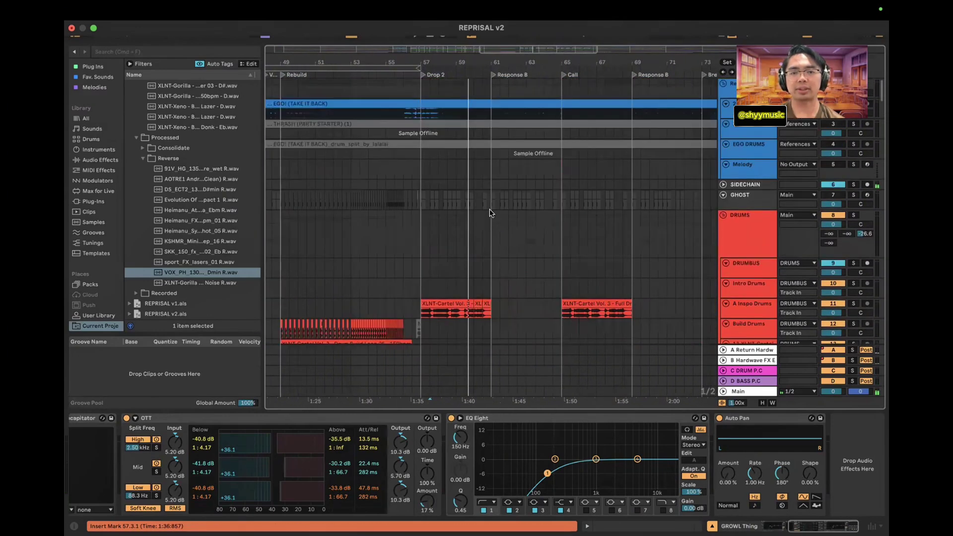
# Solo the DRUMS group and play Response B from 61.1.1, comparing its drum loop with the loop used in Drop 2
pyautogui.click(491, 272)
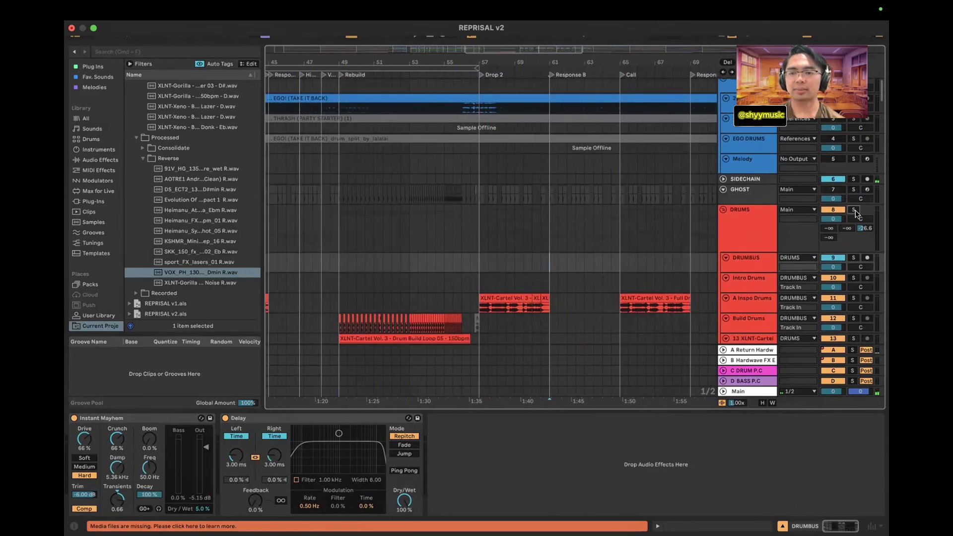
pyautogui.click(559, 262)
pyautogui.scroll(-10, 560, 262)
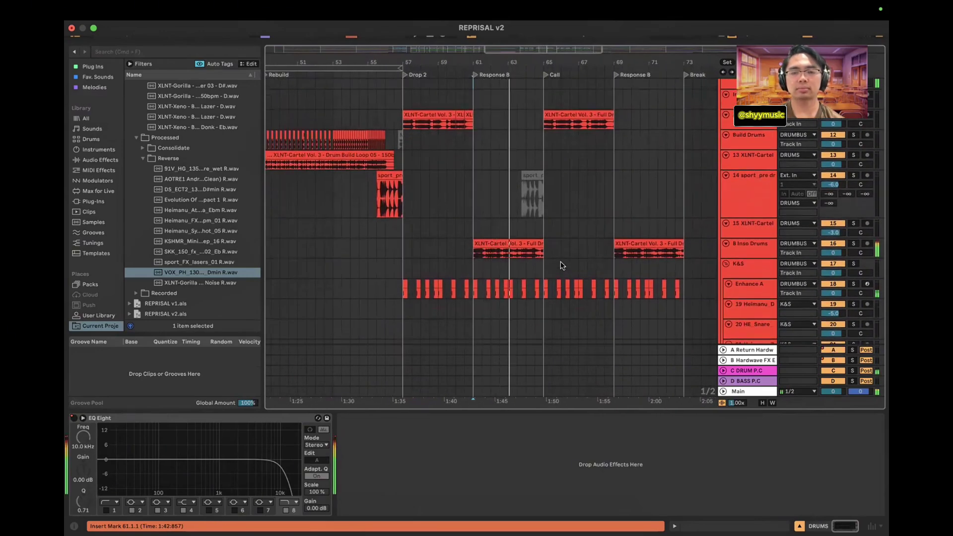
pyautogui.scroll(5, 573, 259)
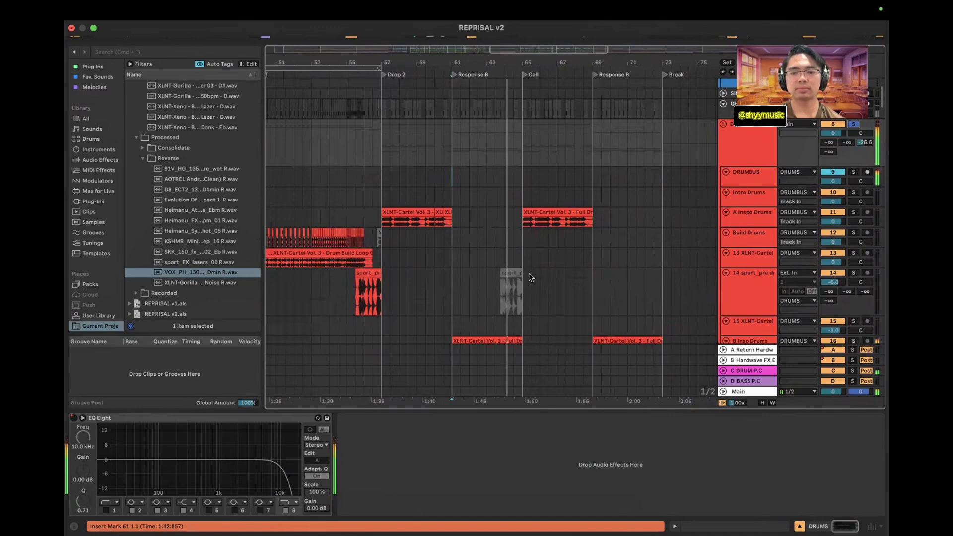
pyautogui.scroll(-5, 530, 277)
pyautogui.scroll(5, 497, 263)
# Return the insert mark to 61.1.1 on the DRUMBUS track and replay Response B, following the drum loop and K&S hits
pyautogui.click(486, 257)
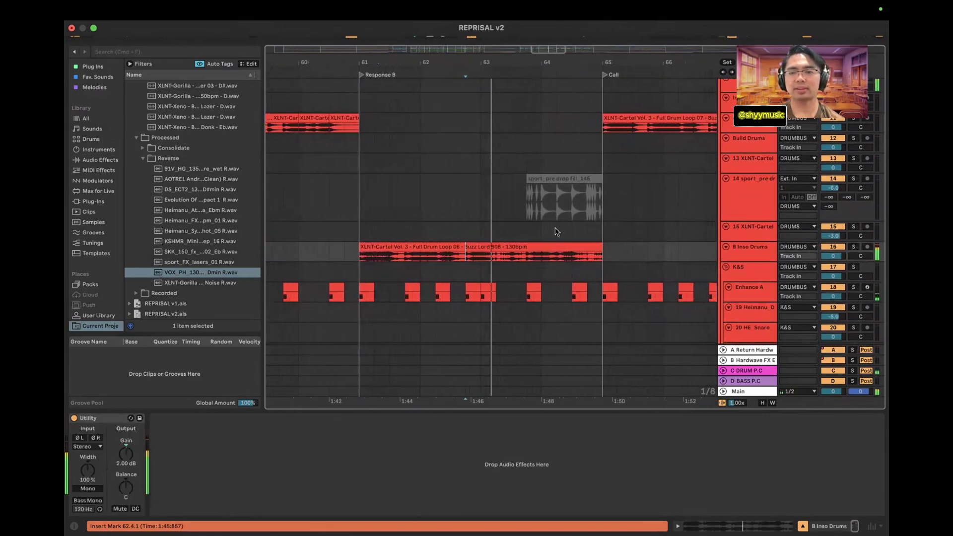
pyautogui.scroll(5, 557, 232)
pyautogui.scroll(-2, 556, 231)
pyautogui.click(402, 219)
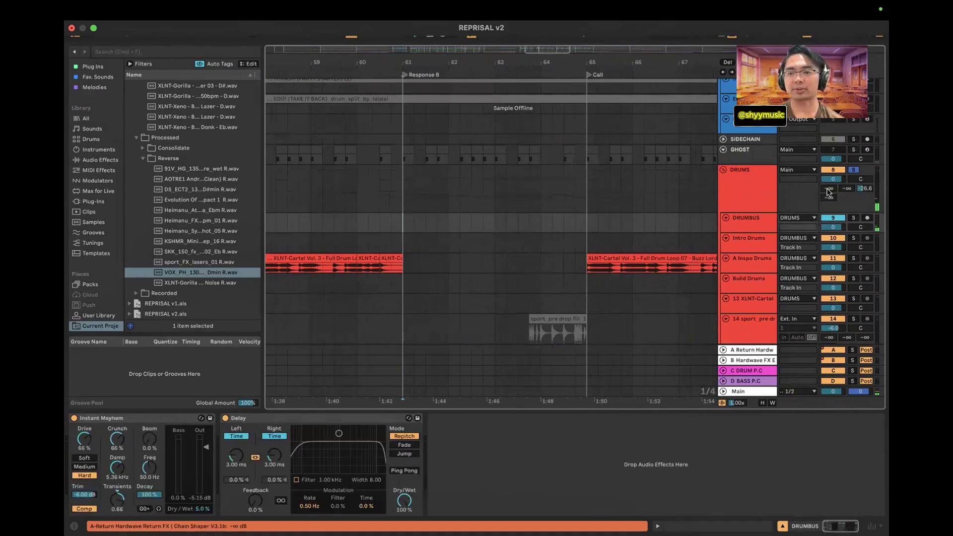
pyautogui.scroll(-8, 497, 300)
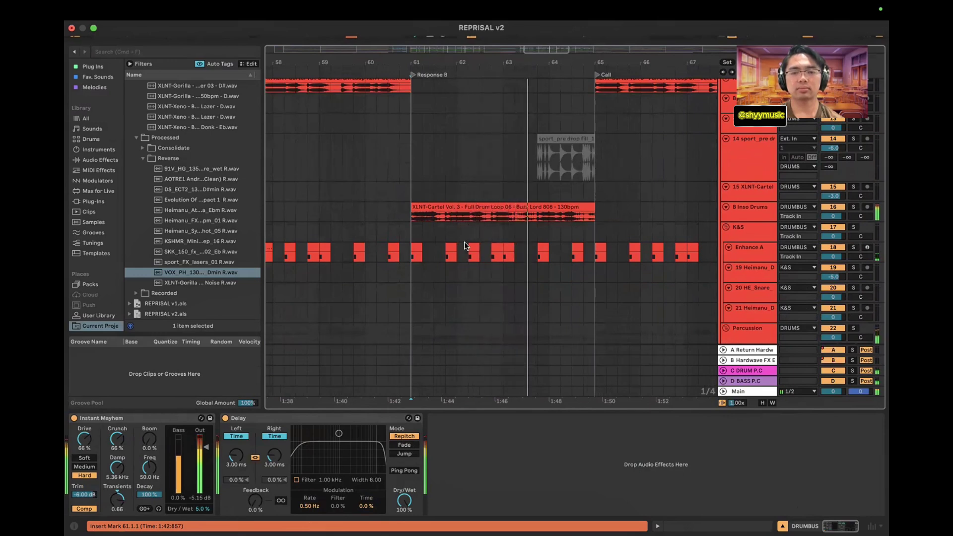
# Set the insert mark at 61.1.1 on the K&S track and examine how the A and B inspo drum loops alternate
pyautogui.click(412, 232)
pyautogui.scroll(-2, 412, 231)
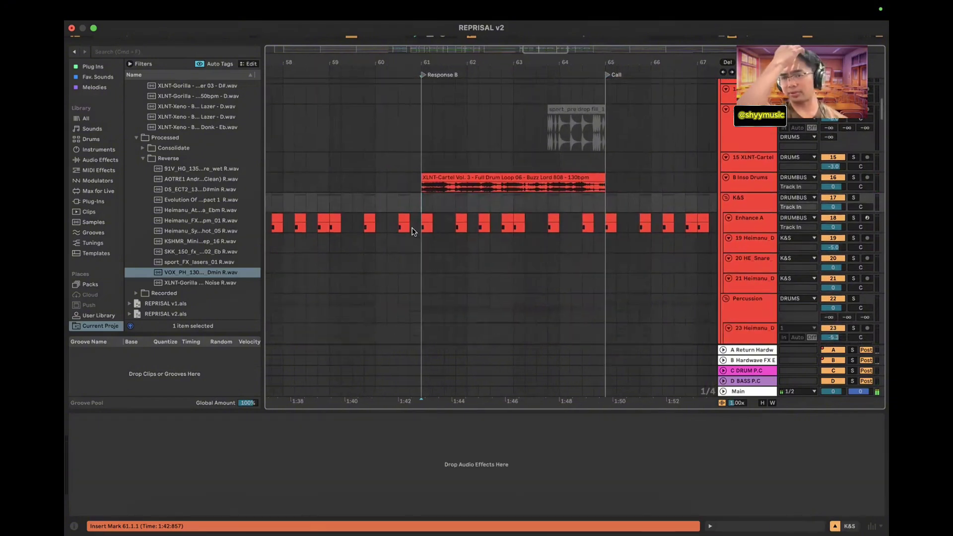
pyautogui.scroll(2, 422, 201)
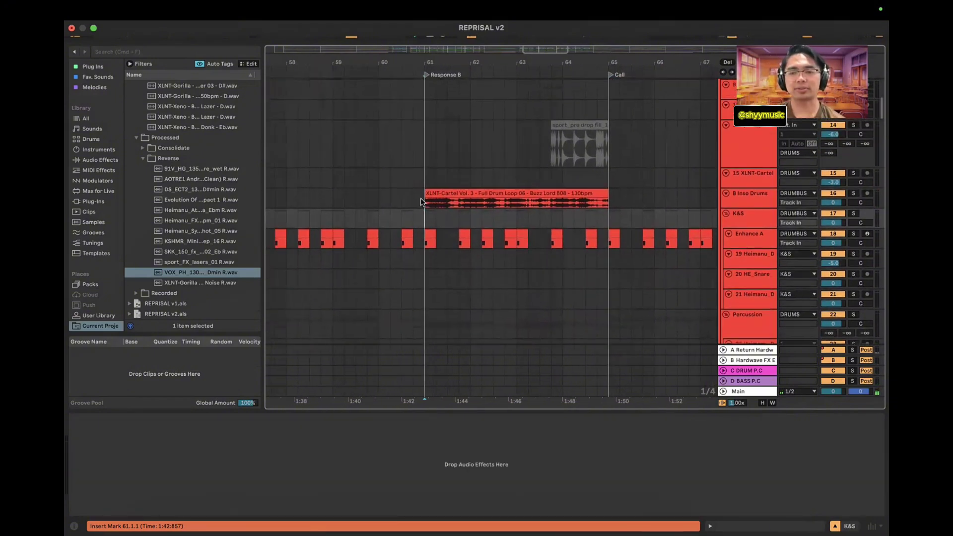
pyautogui.scroll(1, 448, 245)
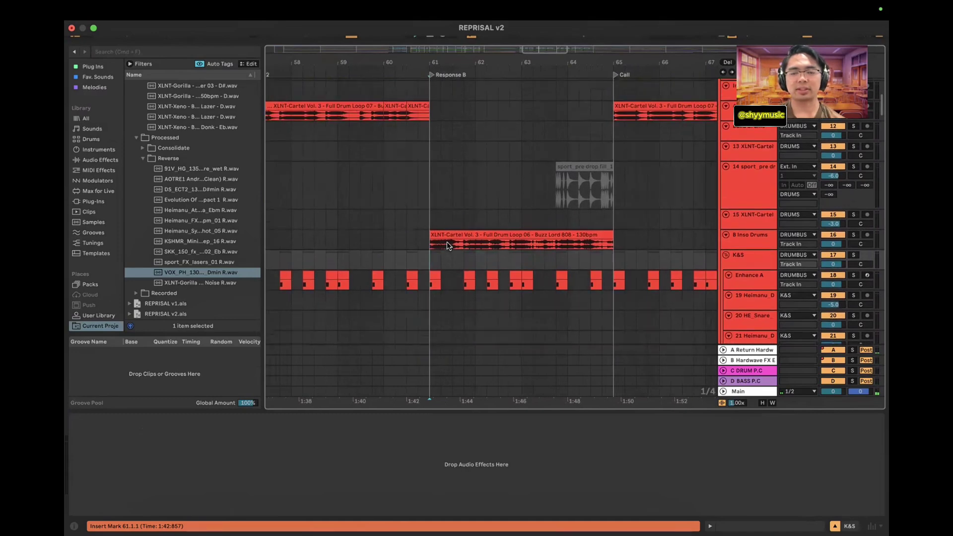
pyautogui.scroll(2, 449, 245)
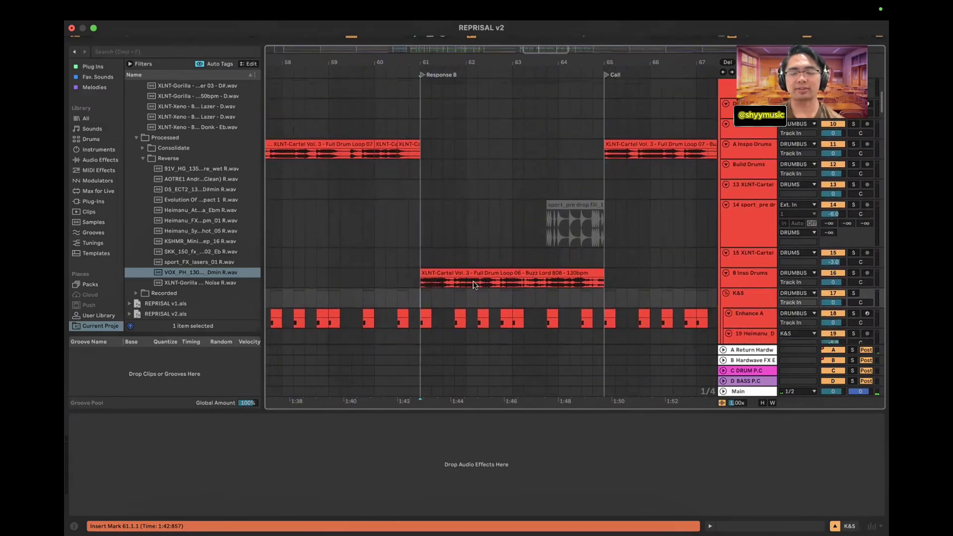
pyautogui.scroll(4, 473, 281)
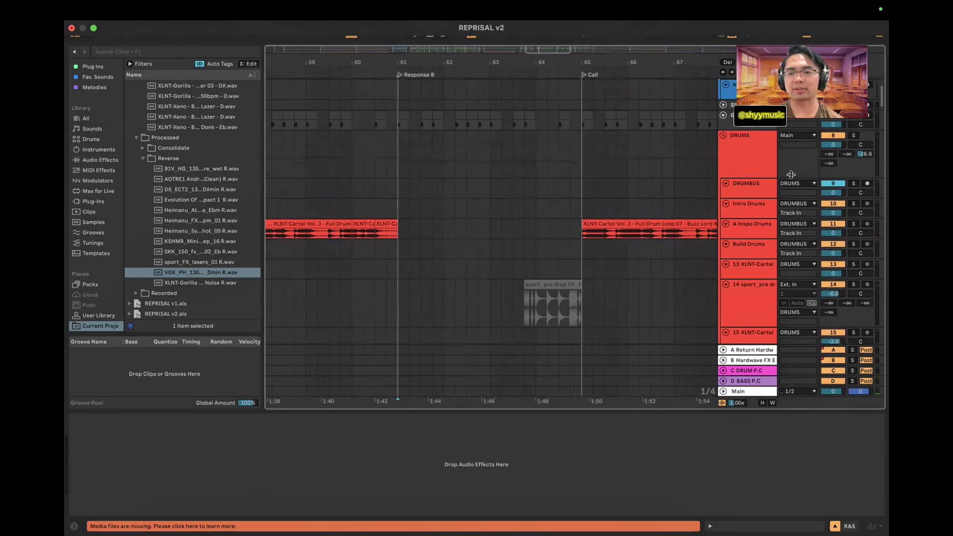
# Play Response B from 61.1.1, following the drums through to the Percussion group's rides and cymbal clips
pyautogui.scroll(-5, 791, 174)
pyautogui.hscroll(-3, 648, 237)
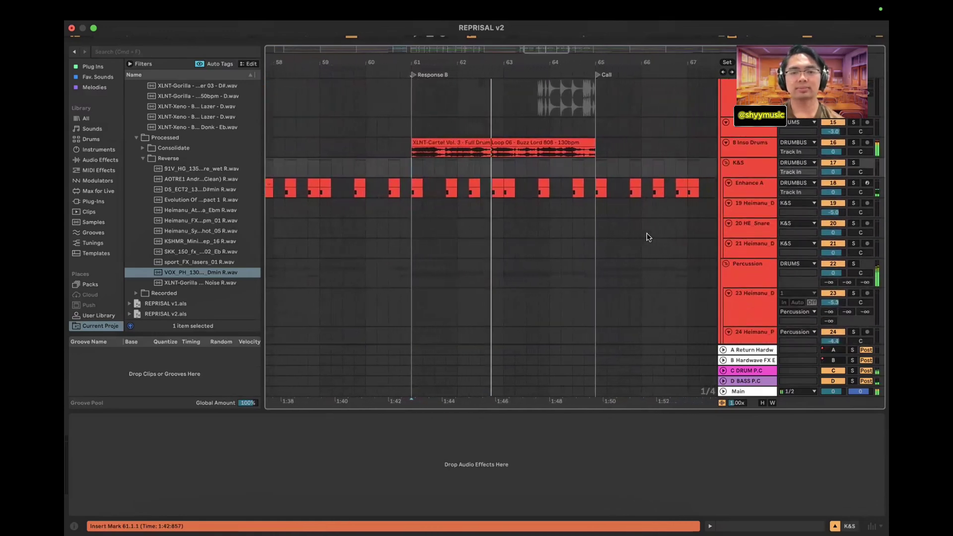
pyautogui.scroll(-6, 504, 215)
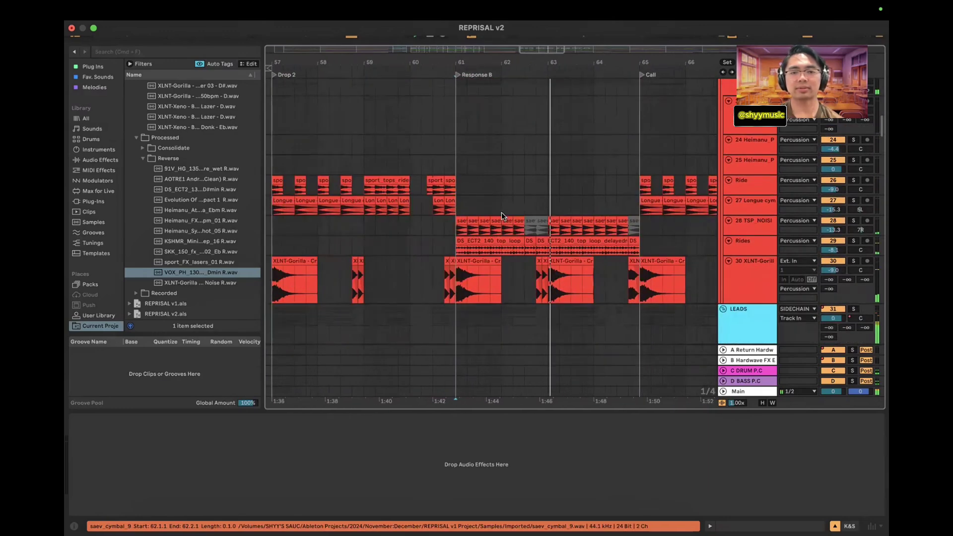
pyautogui.scroll(-4, 462, 205)
# Set the insert mark in Response B on the Longue cymbal track and compare the alternating percussion with the LEADS clips
pyautogui.click(464, 207)
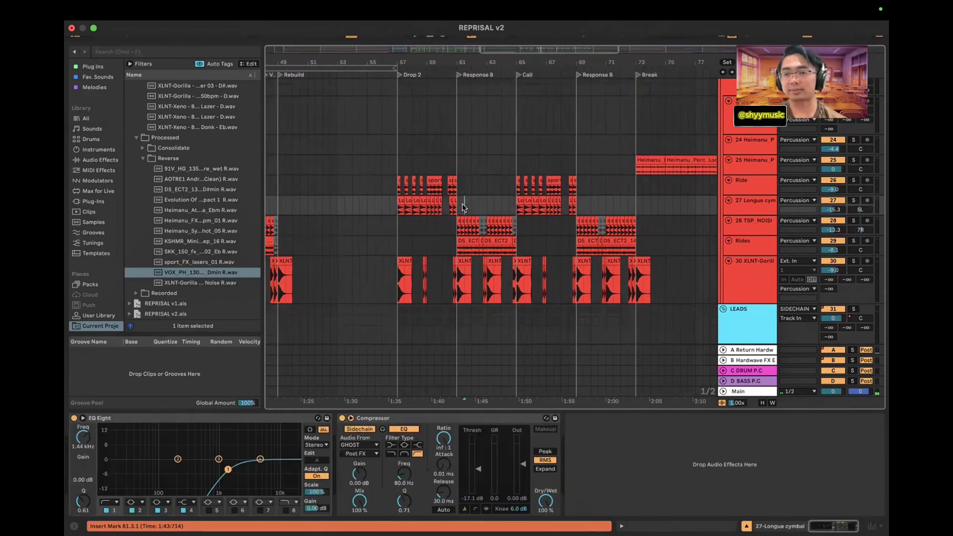
pyautogui.scroll(4, 462, 208)
pyautogui.scroll(-5, 500, 206)
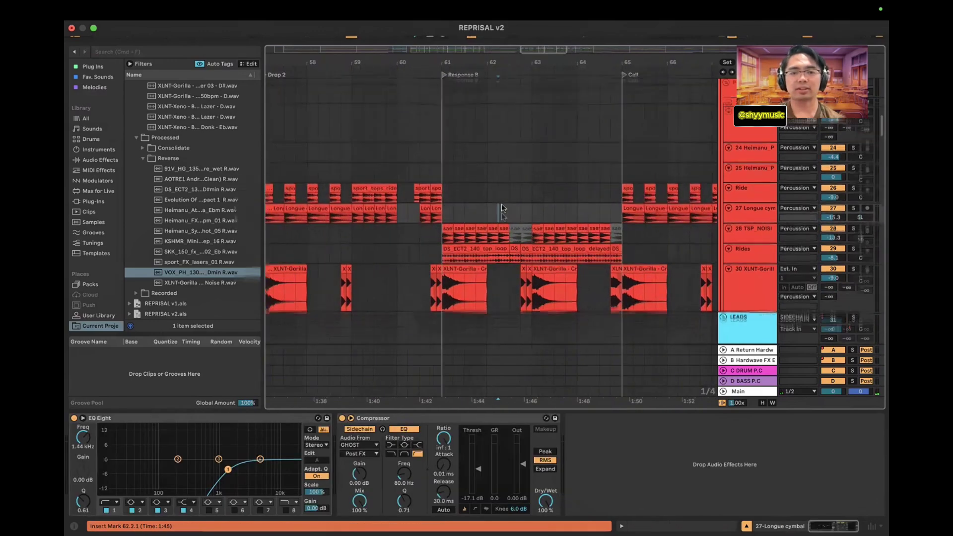
pyautogui.scroll(-8, 496, 202)
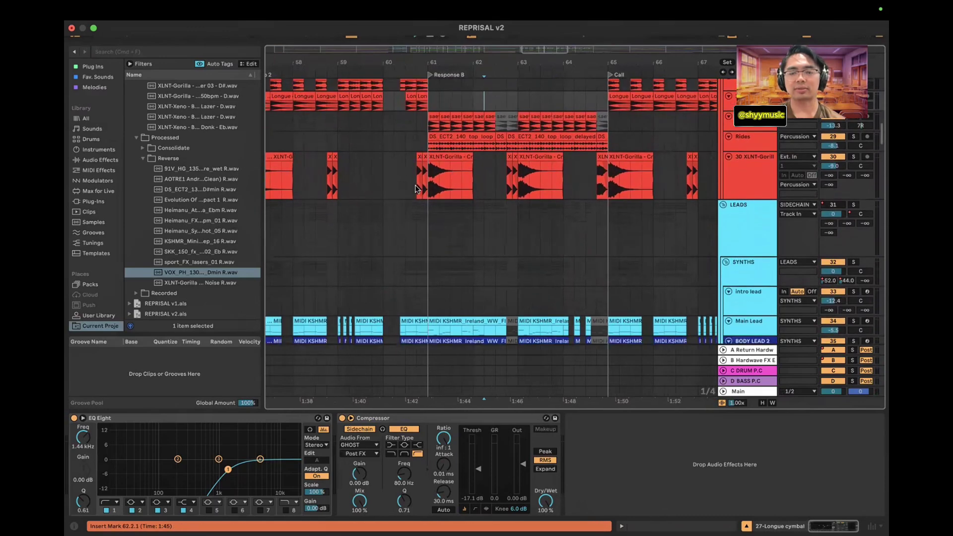
pyautogui.scroll(5, 415, 189)
pyautogui.scroll(10, 415, 189)
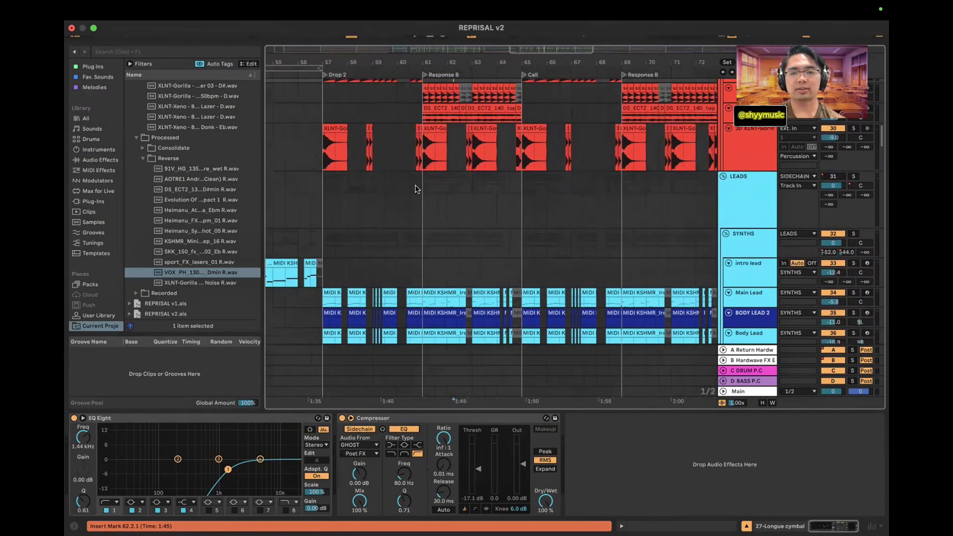